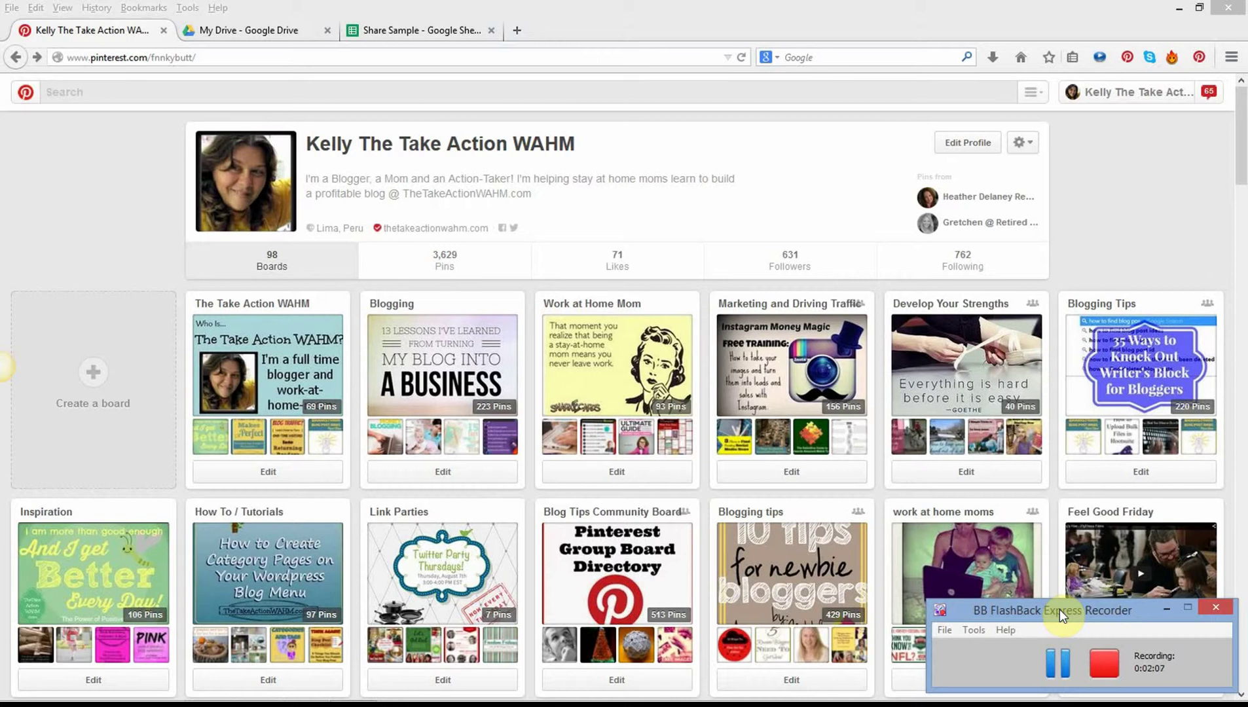
Look at the file types that can be created in Google Drive, and go to the Share Sample spreadsheet
click(300, 29)
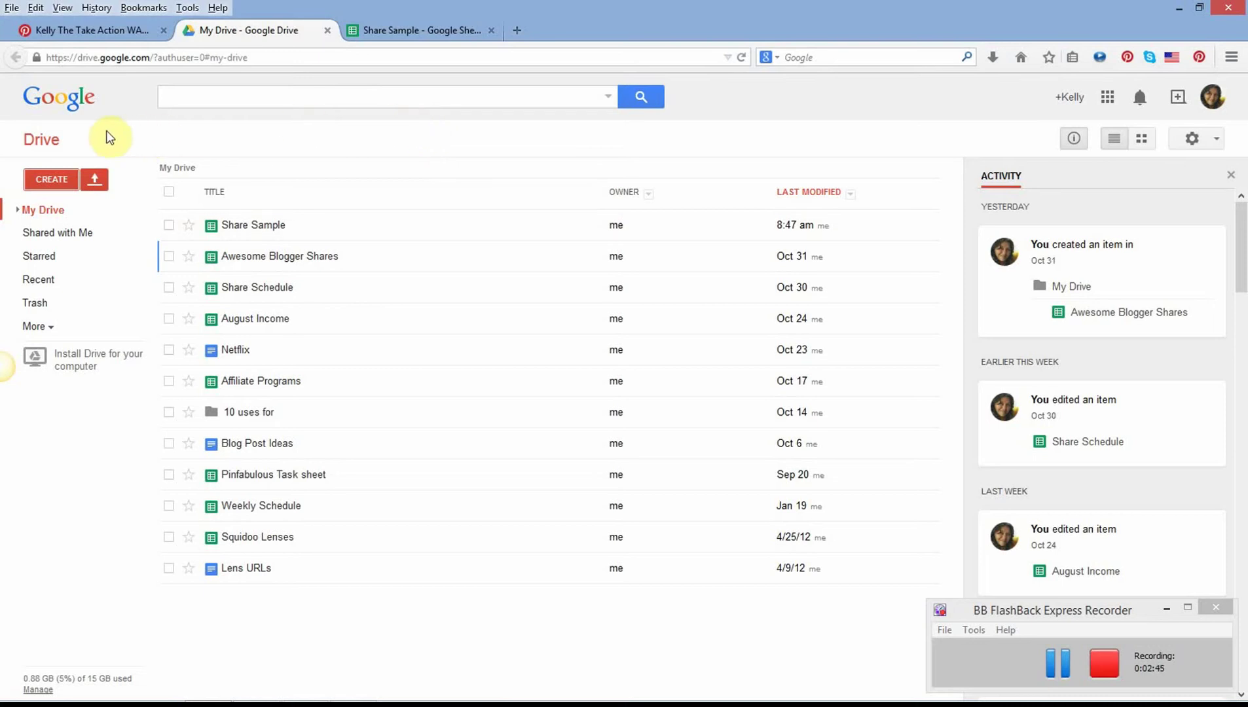
click(58, 182)
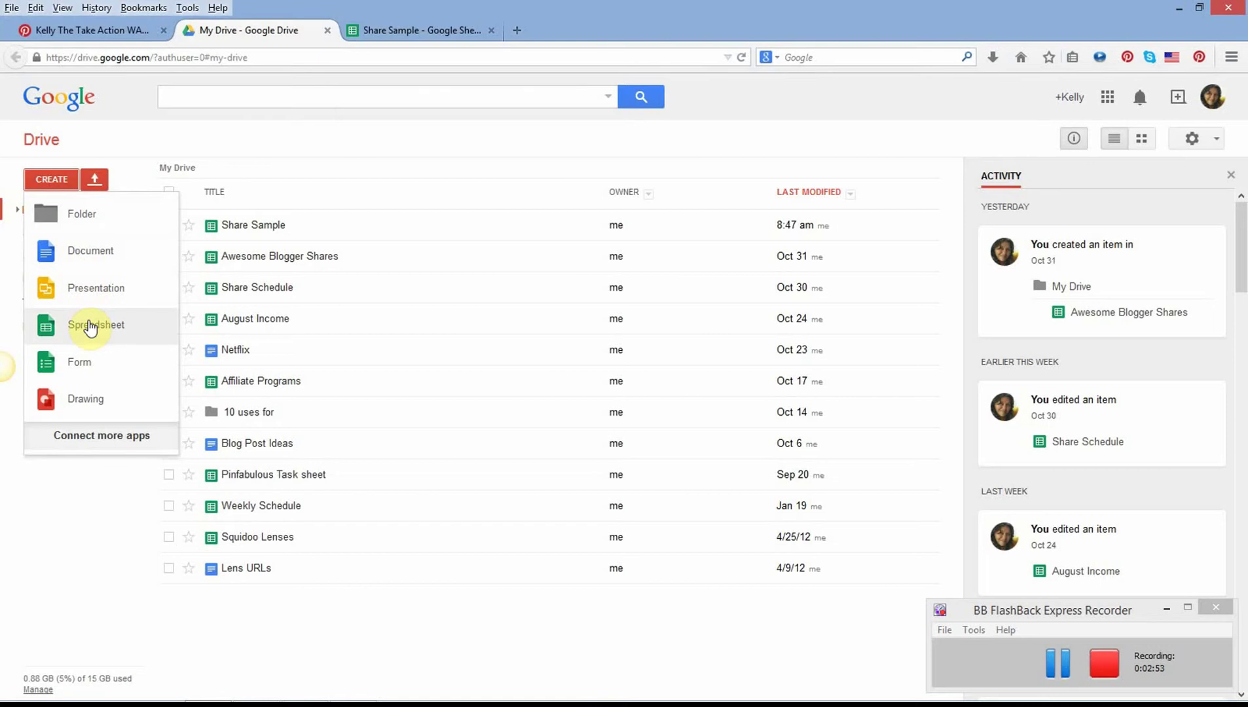
click(204, 144)
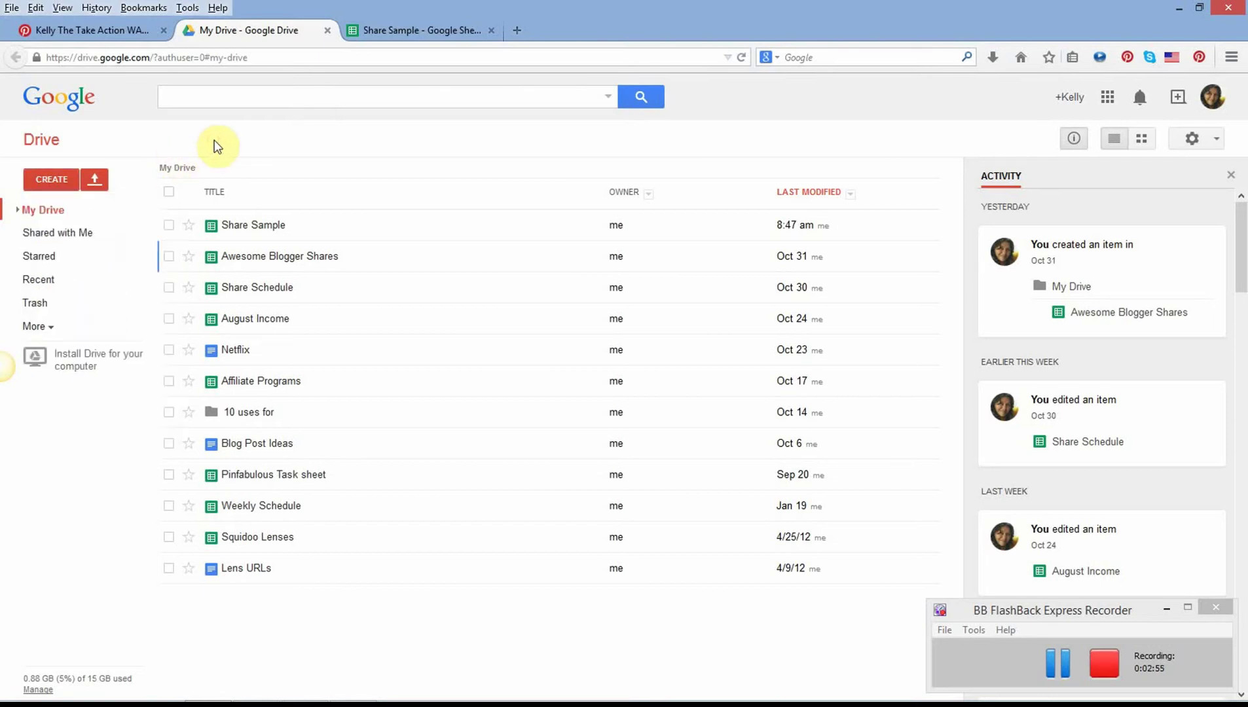
click(419, 33)
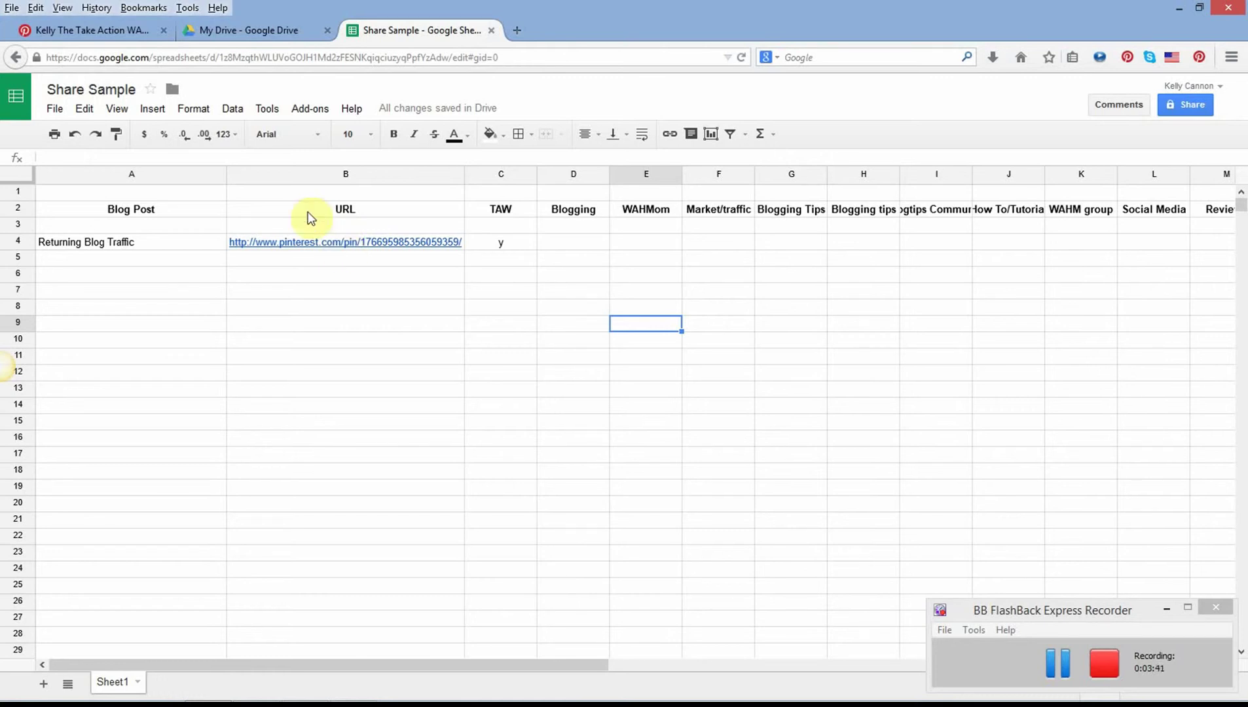
Switch to Pinterest, browse The Take Action WAHM board, and open its "Practice Makes Perfect" pin
click(80, 30)
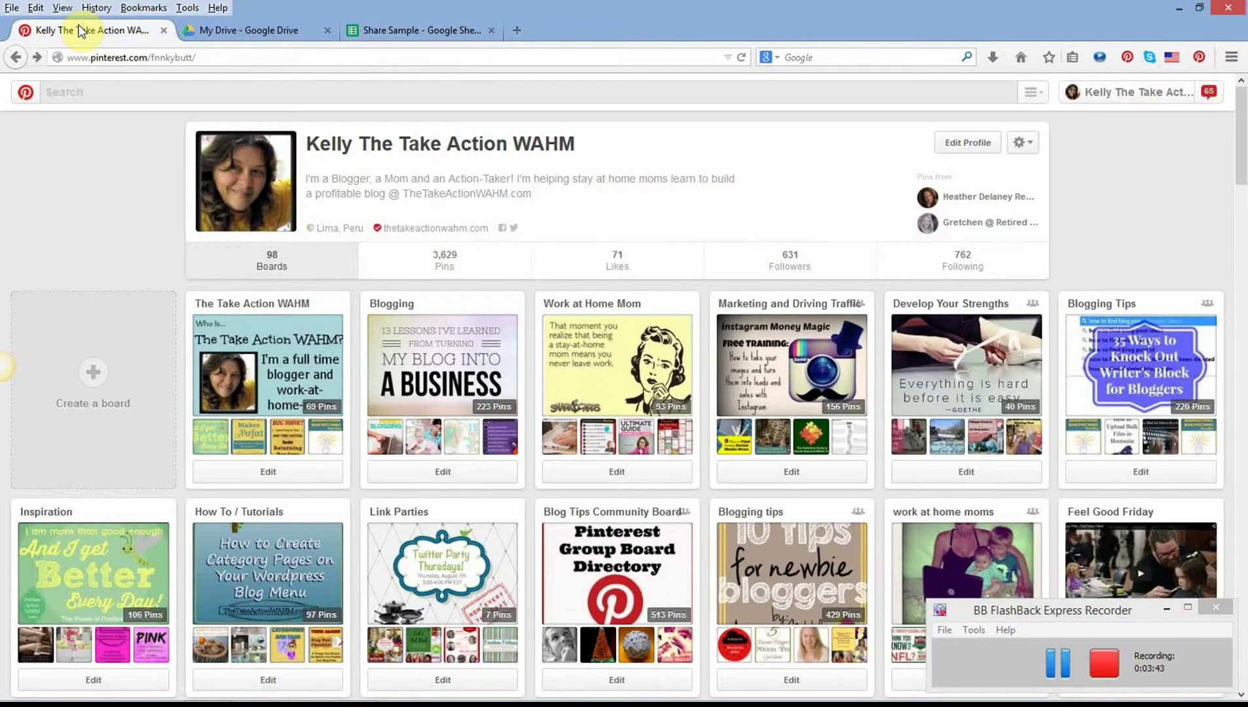
click(282, 350)
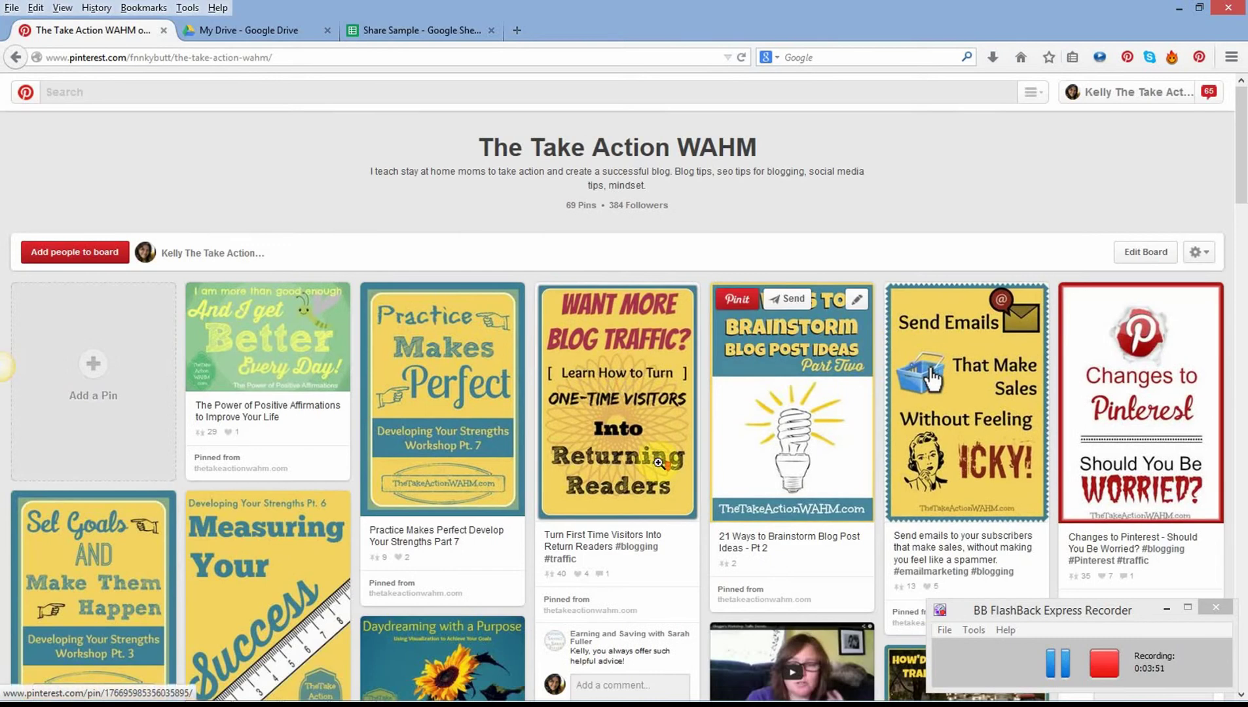
scroll(658, 463, down, 3)
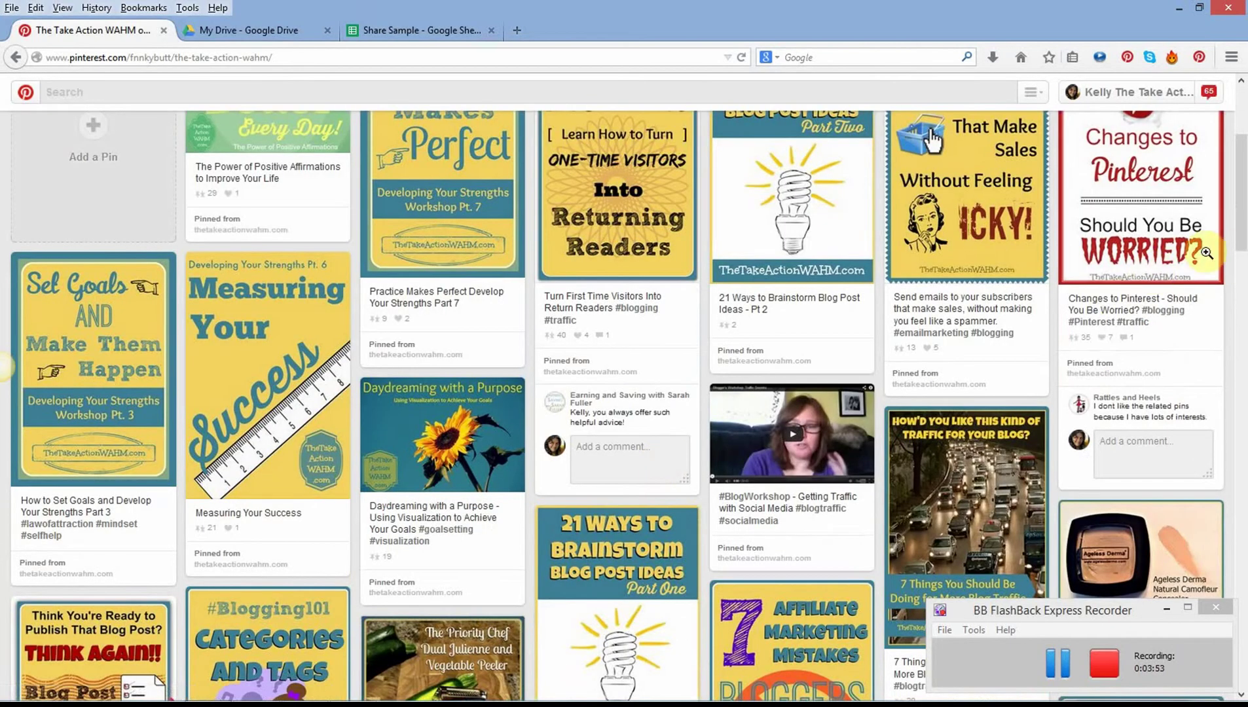
scroll(1237, 241, up, 2)
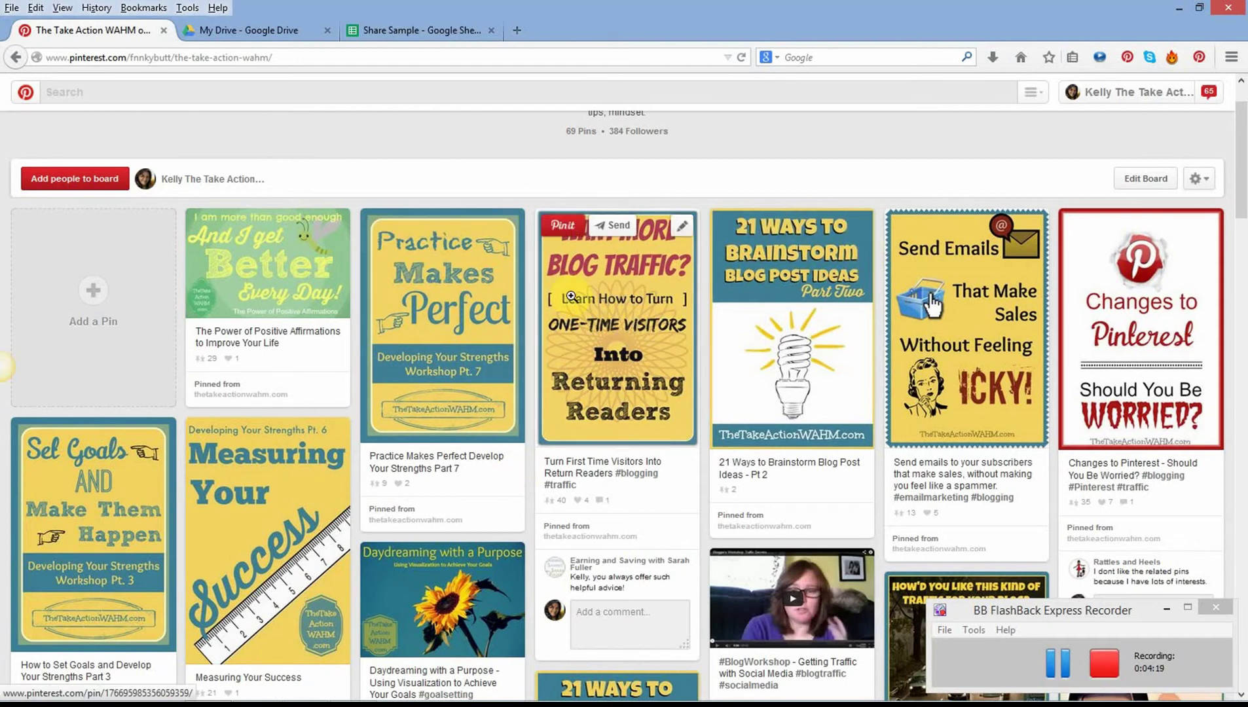
click(464, 352)
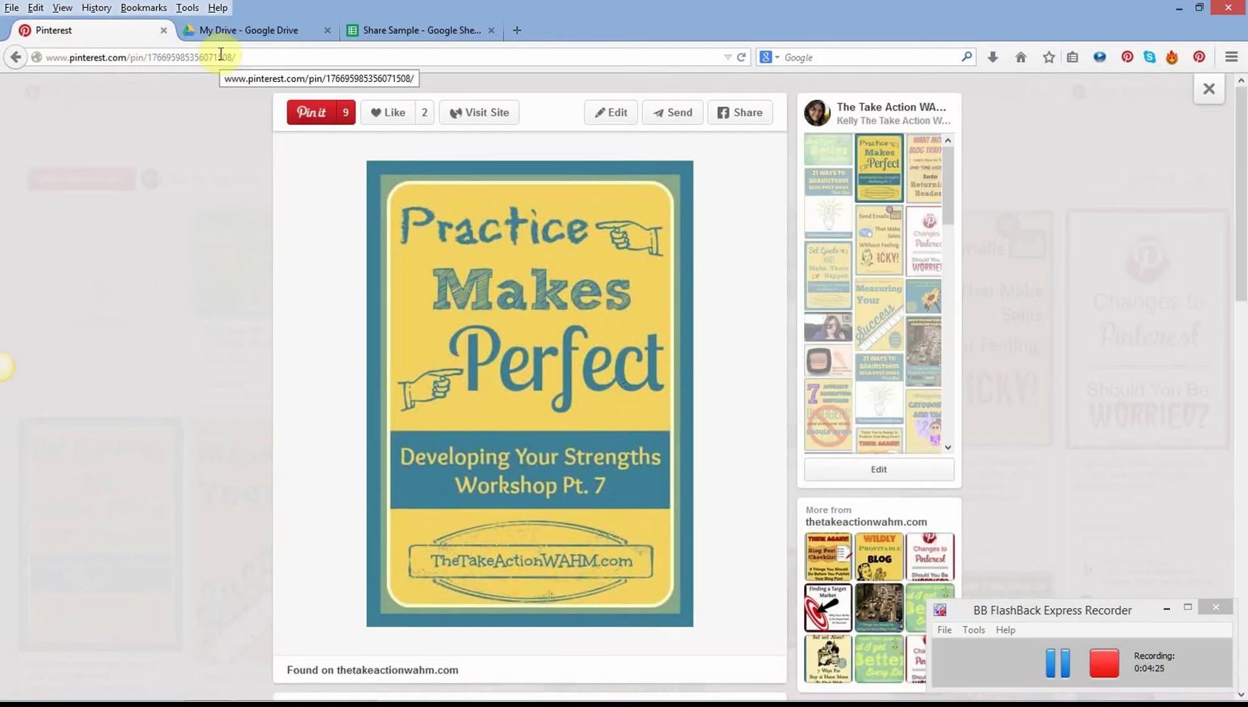
Return to the Share Sample spreadsheet and widen column I until the full "Blogtips Community" heading fits
click(406, 26)
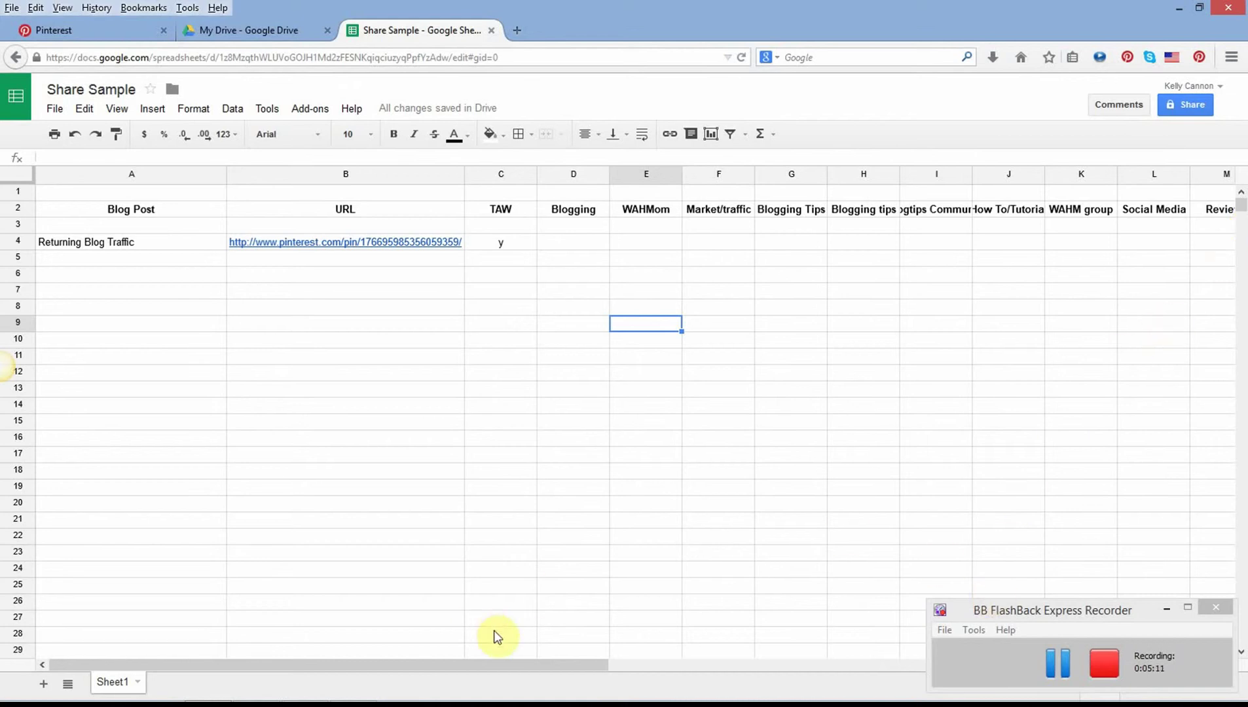
drag(506, 661, 681, 663)
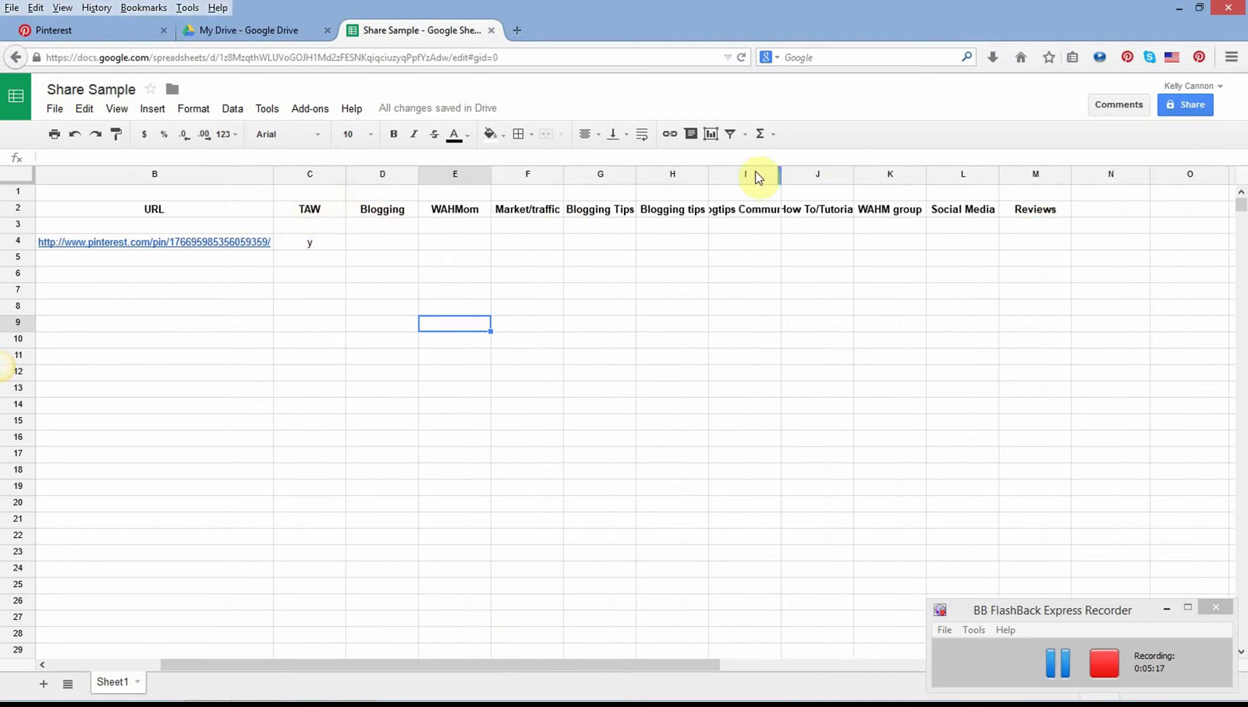
drag(781, 174, 801, 174)
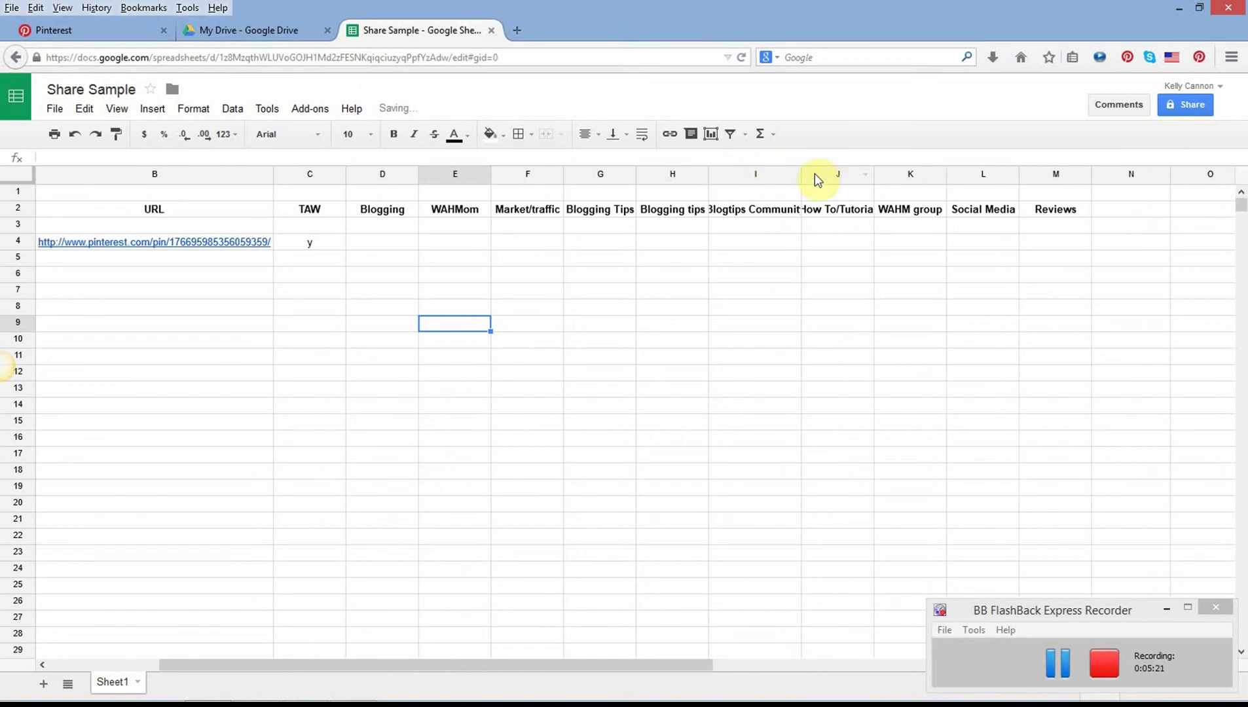
drag(800, 174, 817, 177)
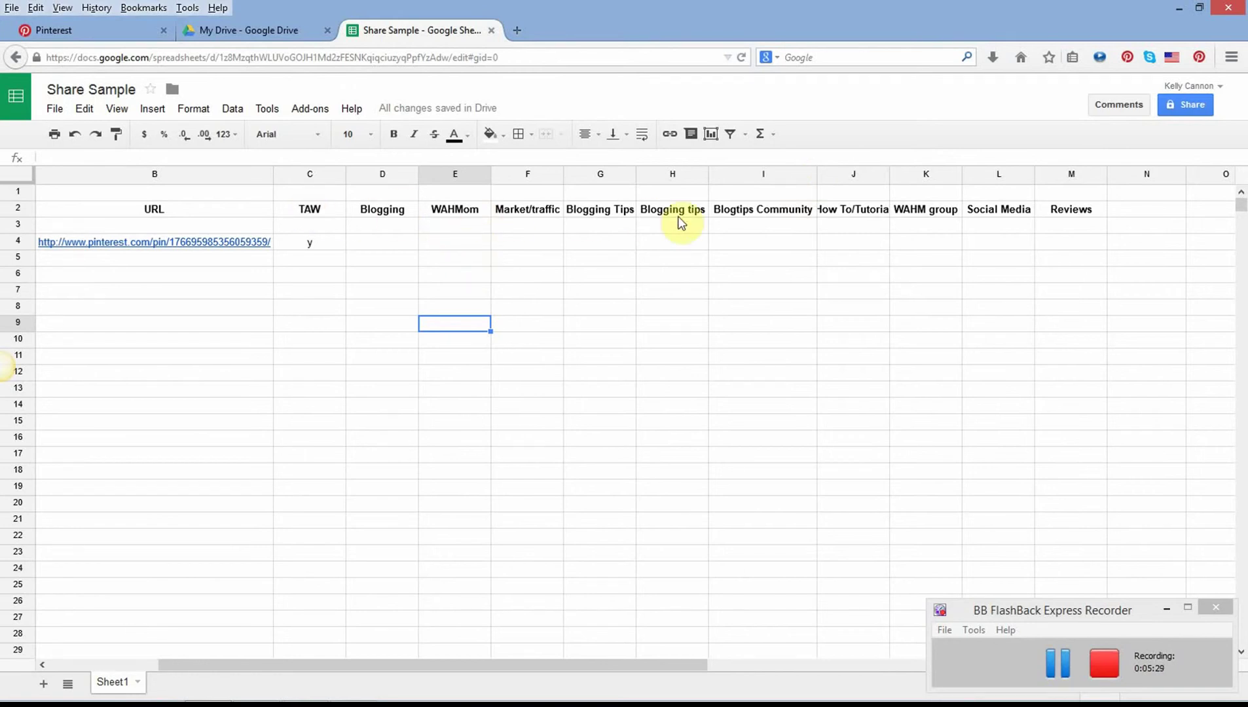
Go through the board headings in row 2 from TAW to Market/traffic
click(324, 214)
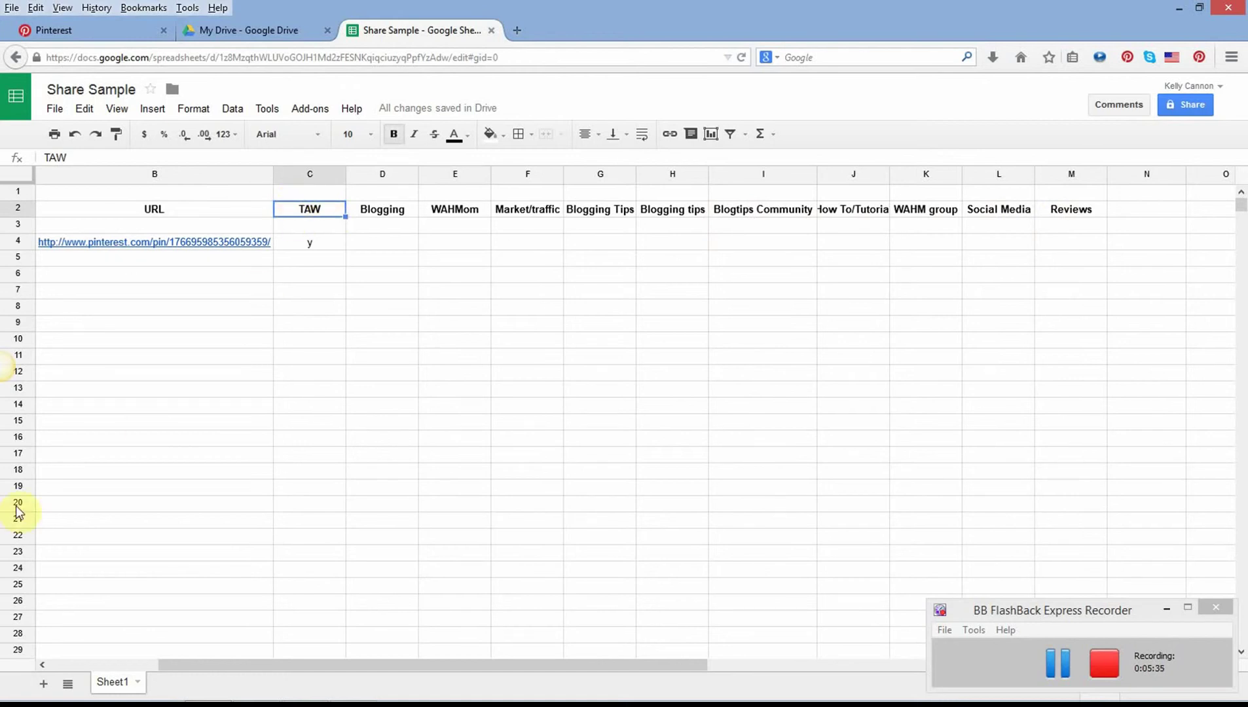
key(Right)
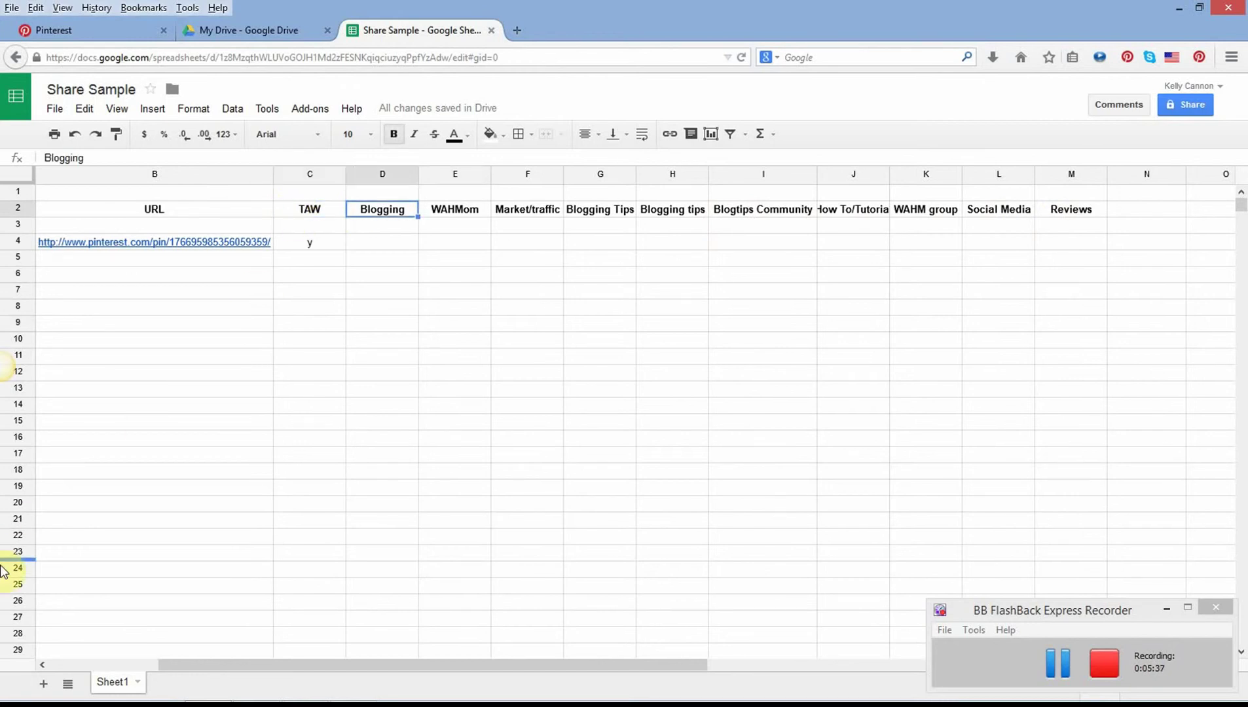
key(Right)
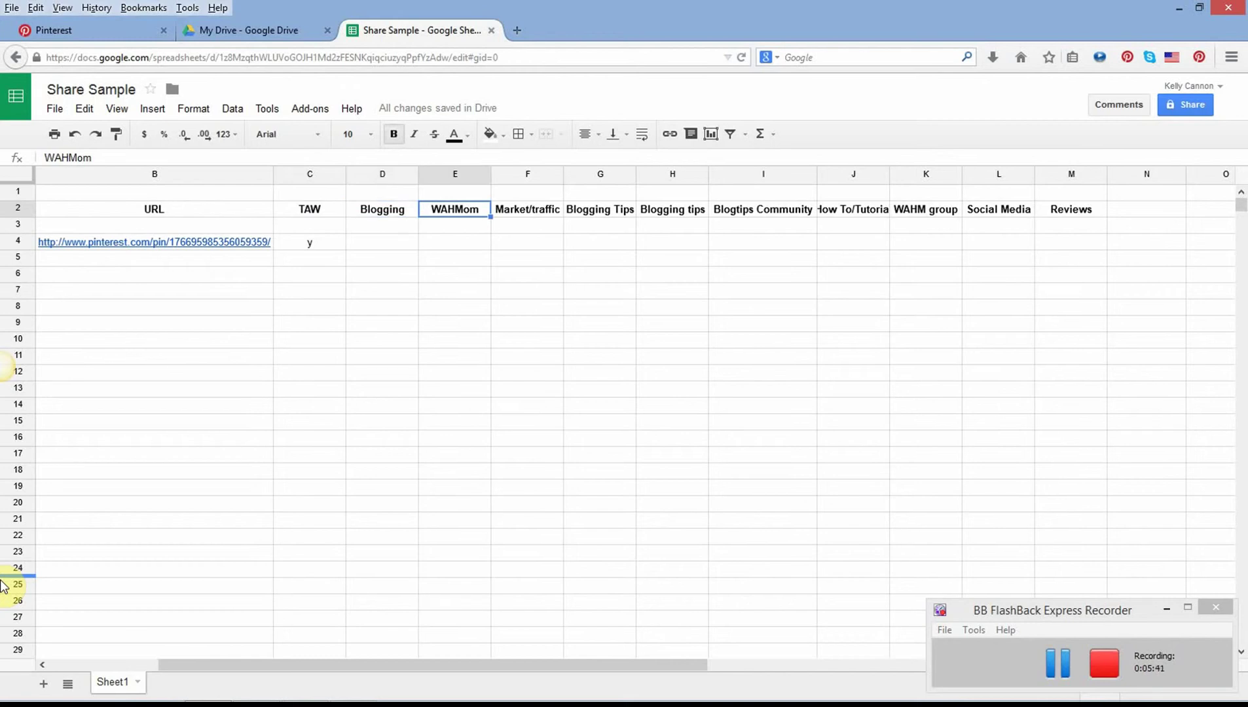
key(Right)
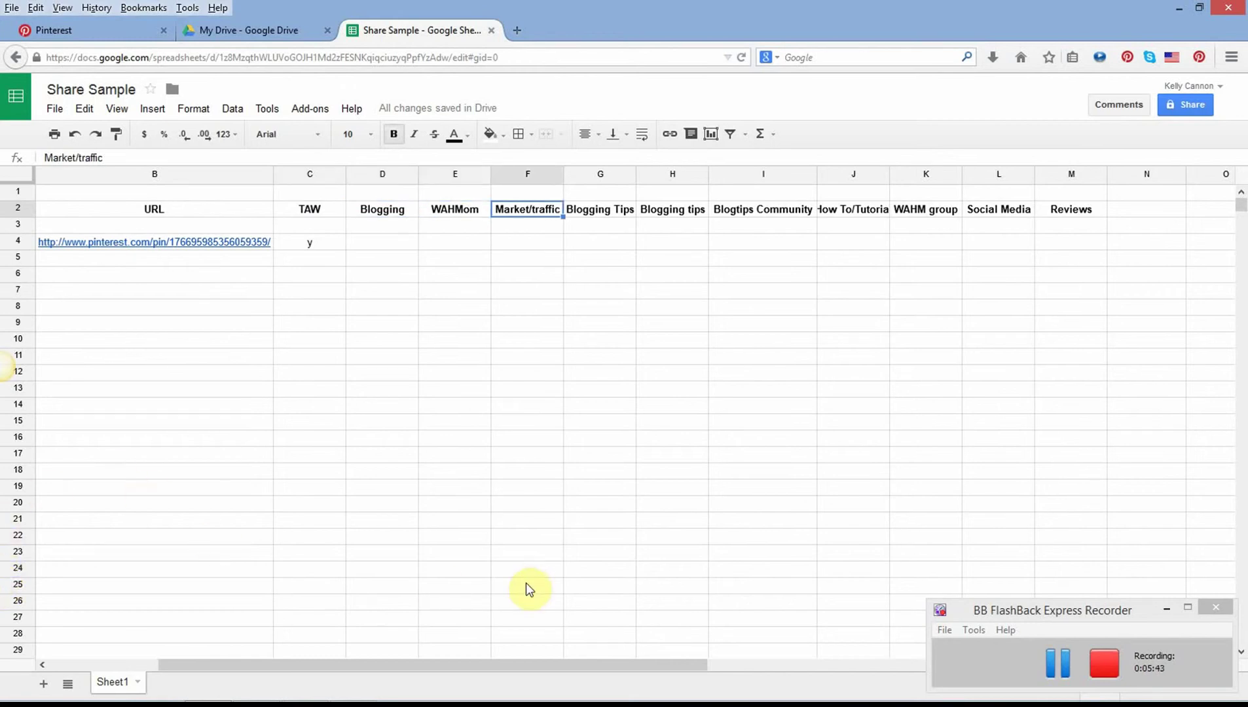
drag(464, 663, 321, 668)
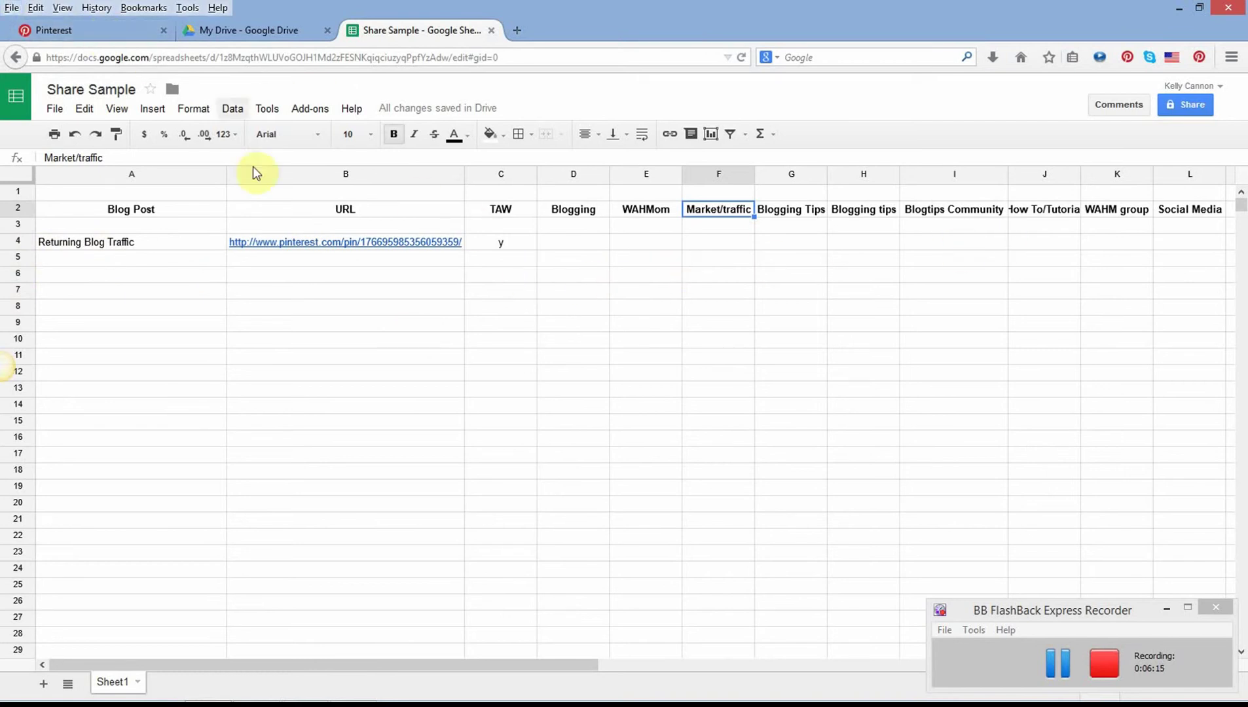
Switch to Pinterest, leave the "Practice Makes Perfect" pin, and open the "Want More Blog Traffic?" pin
click(128, 28)
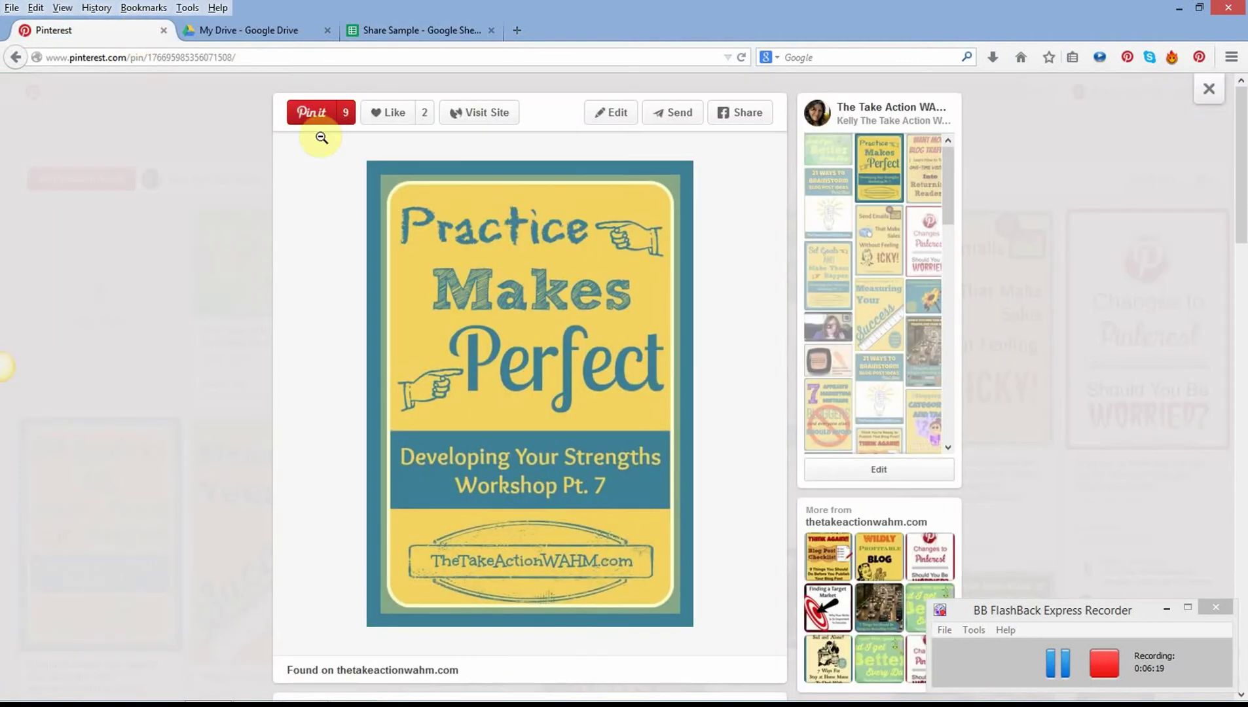
click(1208, 90)
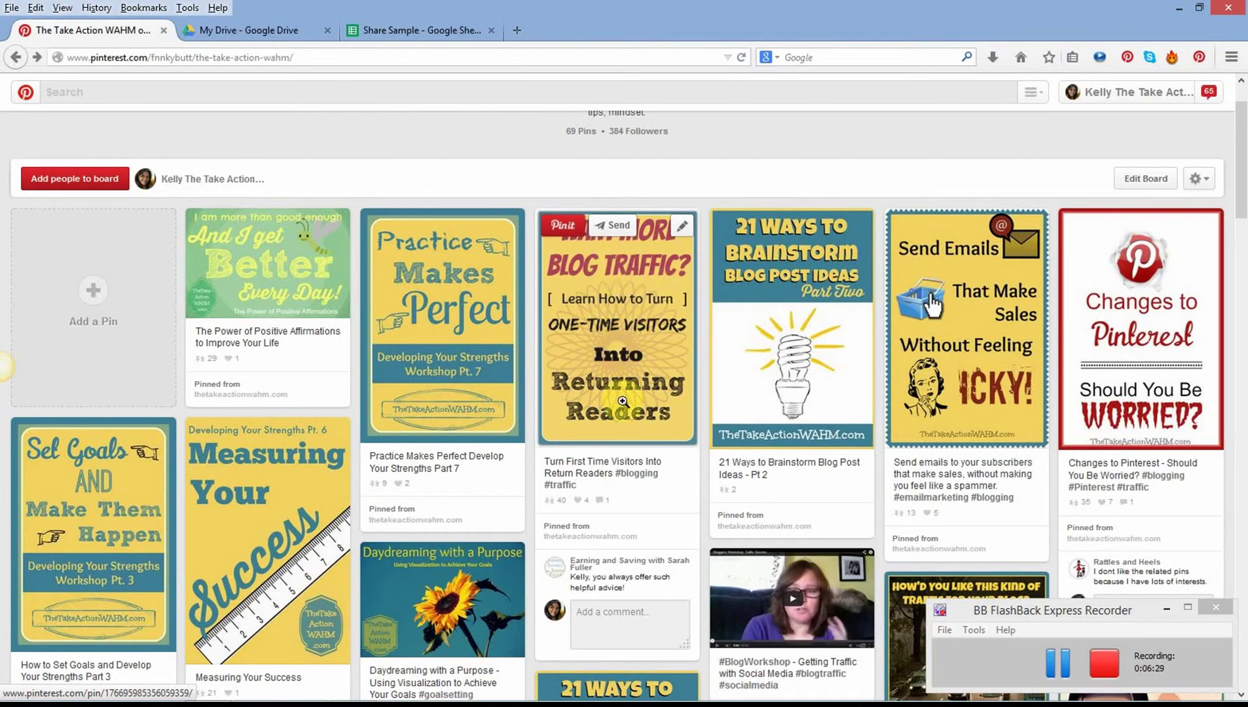
click(619, 337)
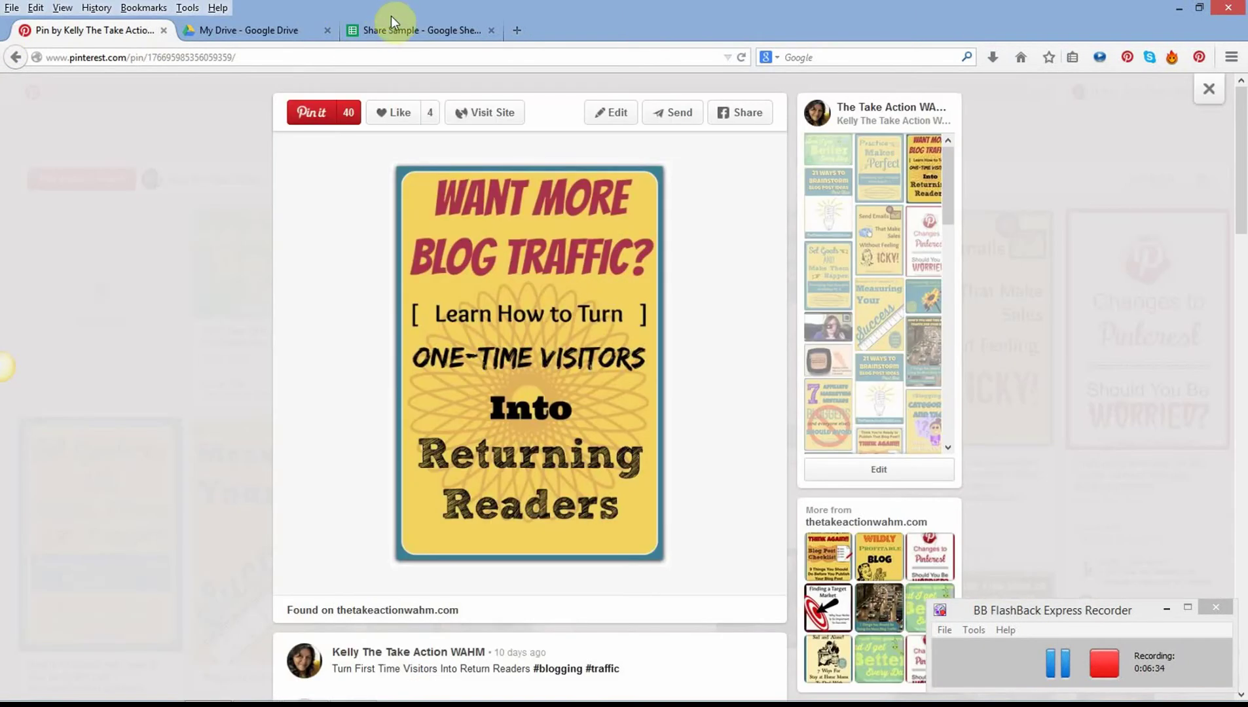
Return to the Share Sample spreadsheet and follow the pin link in the Returning Blog Traffic row
click(396, 26)
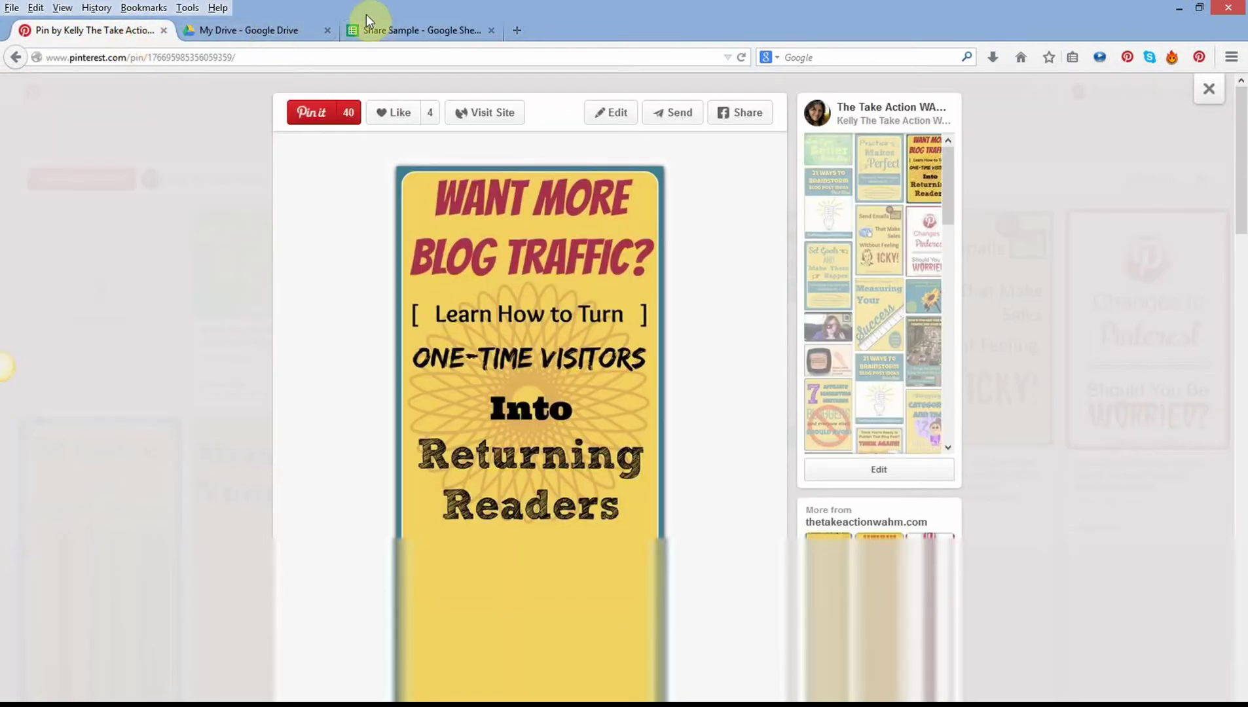
click(376, 32)
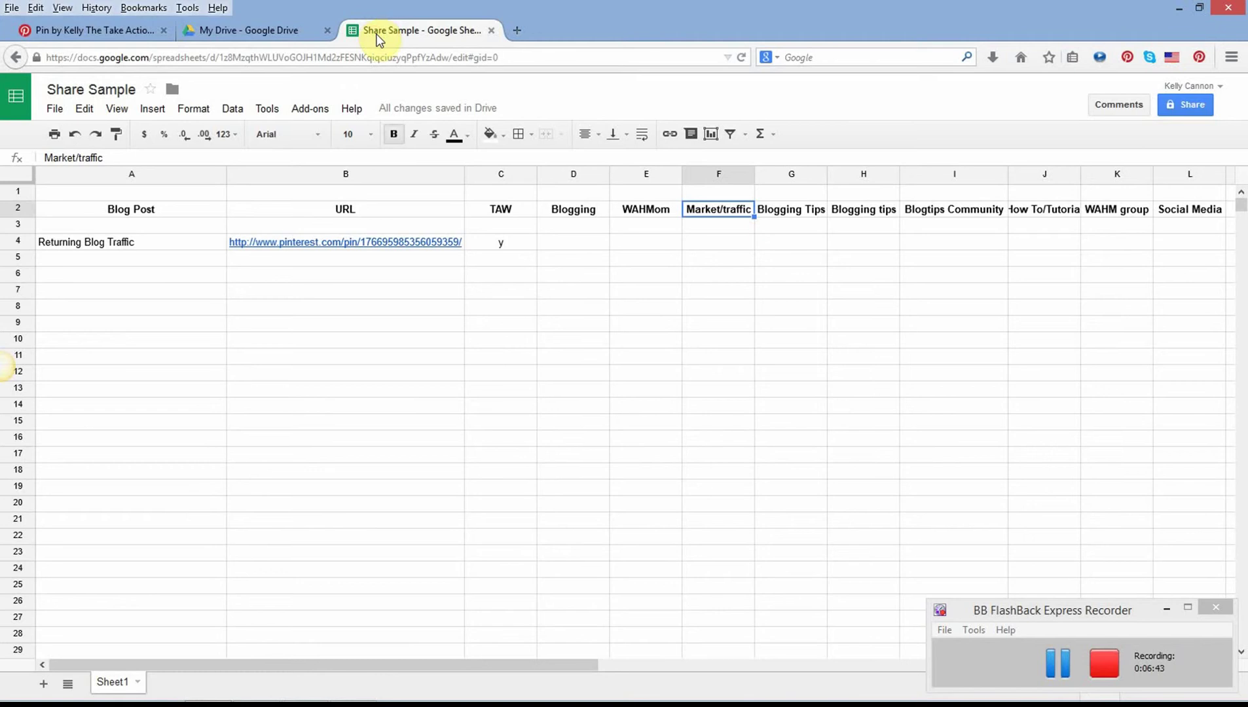
click(515, 244)
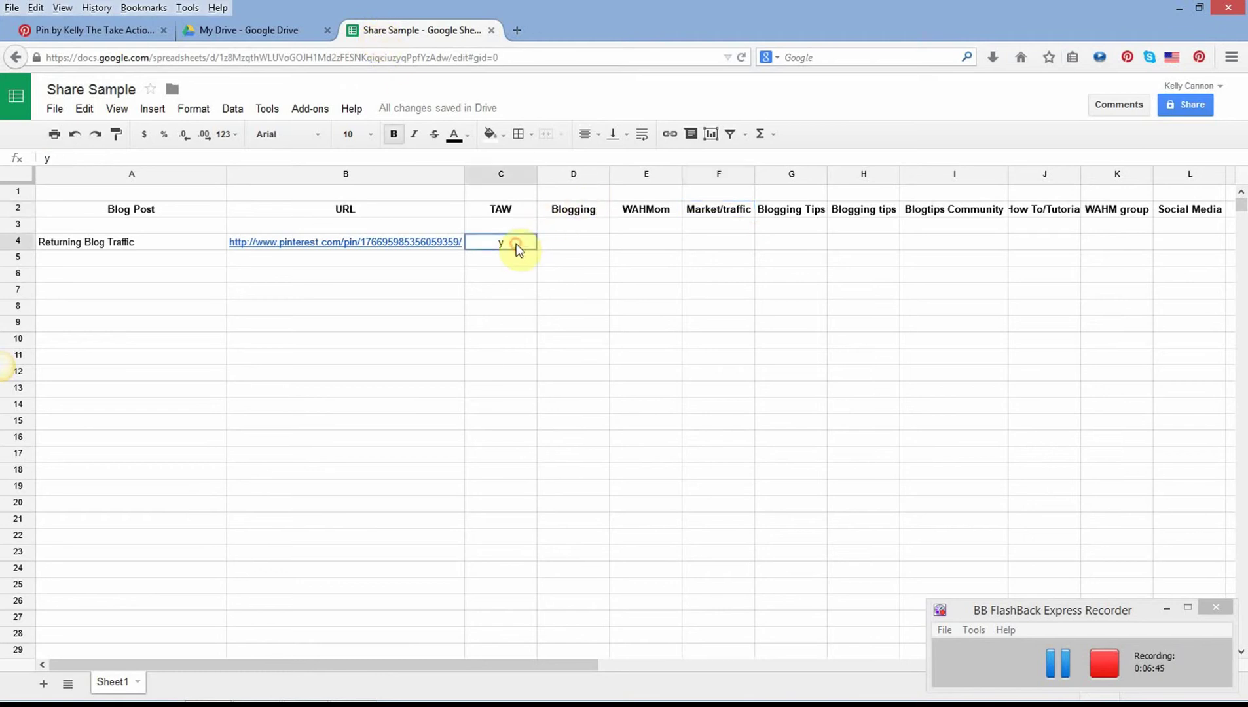
click(579, 243)
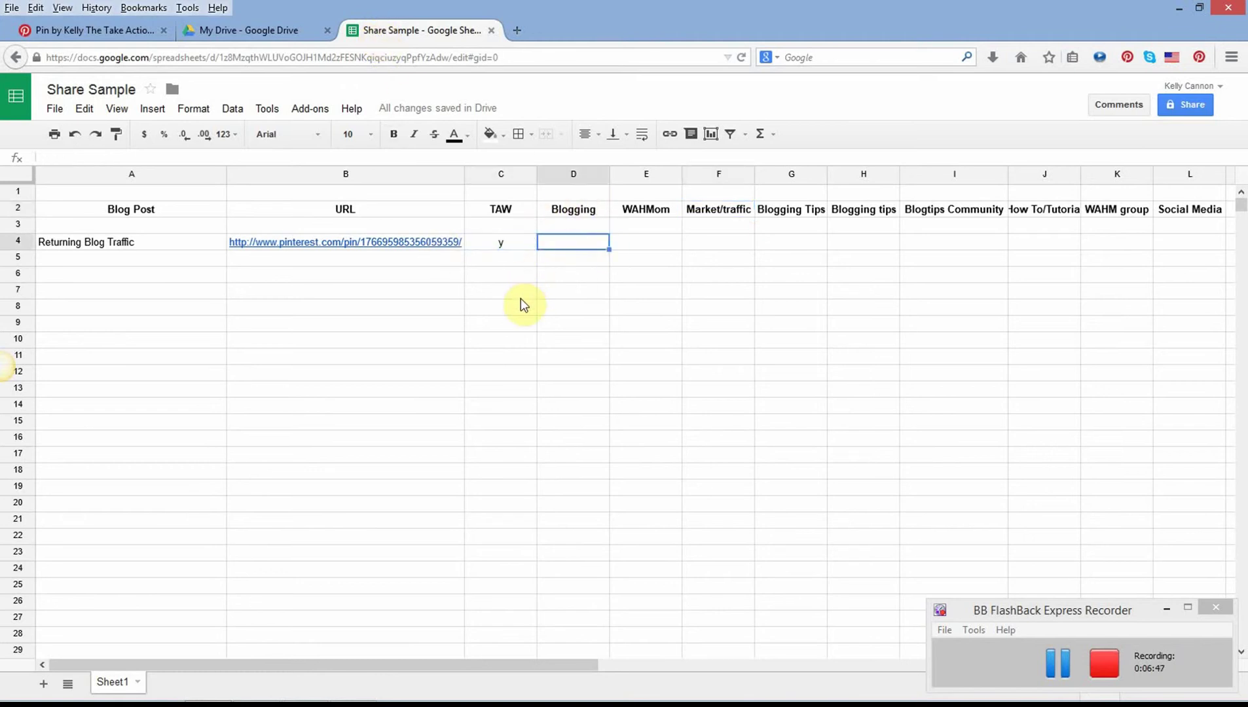
click(354, 245)
click(339, 270)
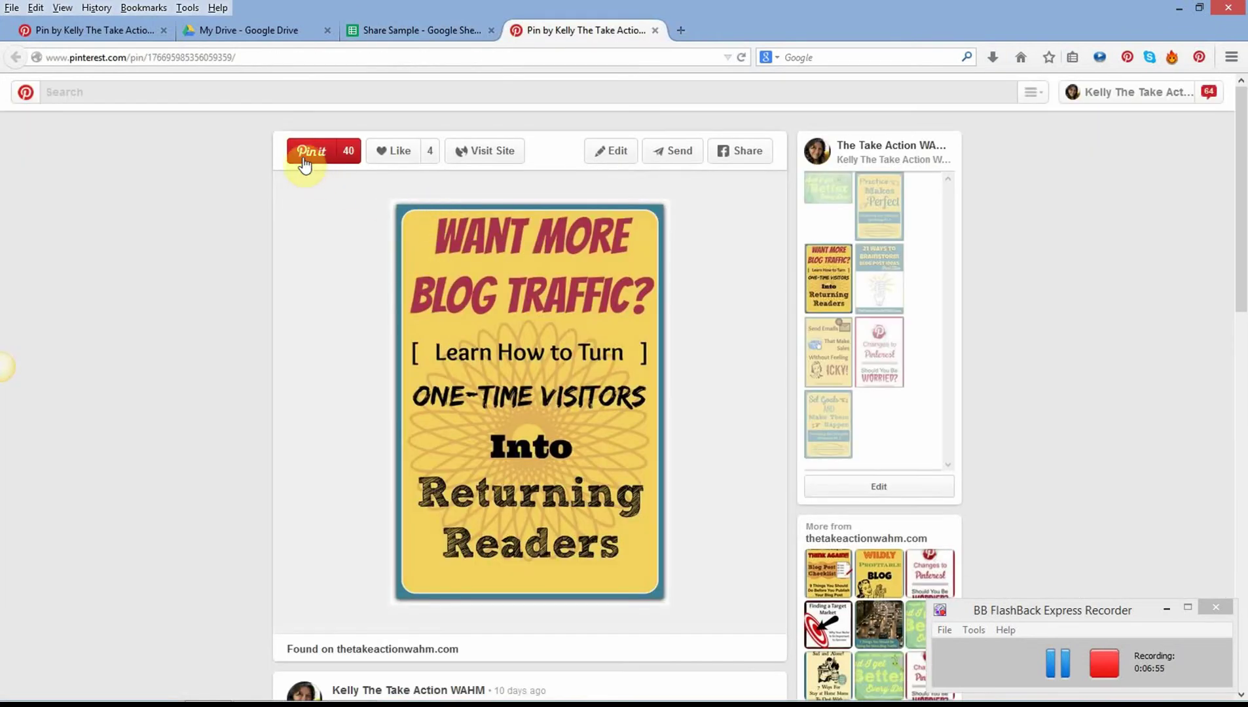
Start repinning the pin with Blogging as the board, and close the dialog without pinning
click(323, 280)
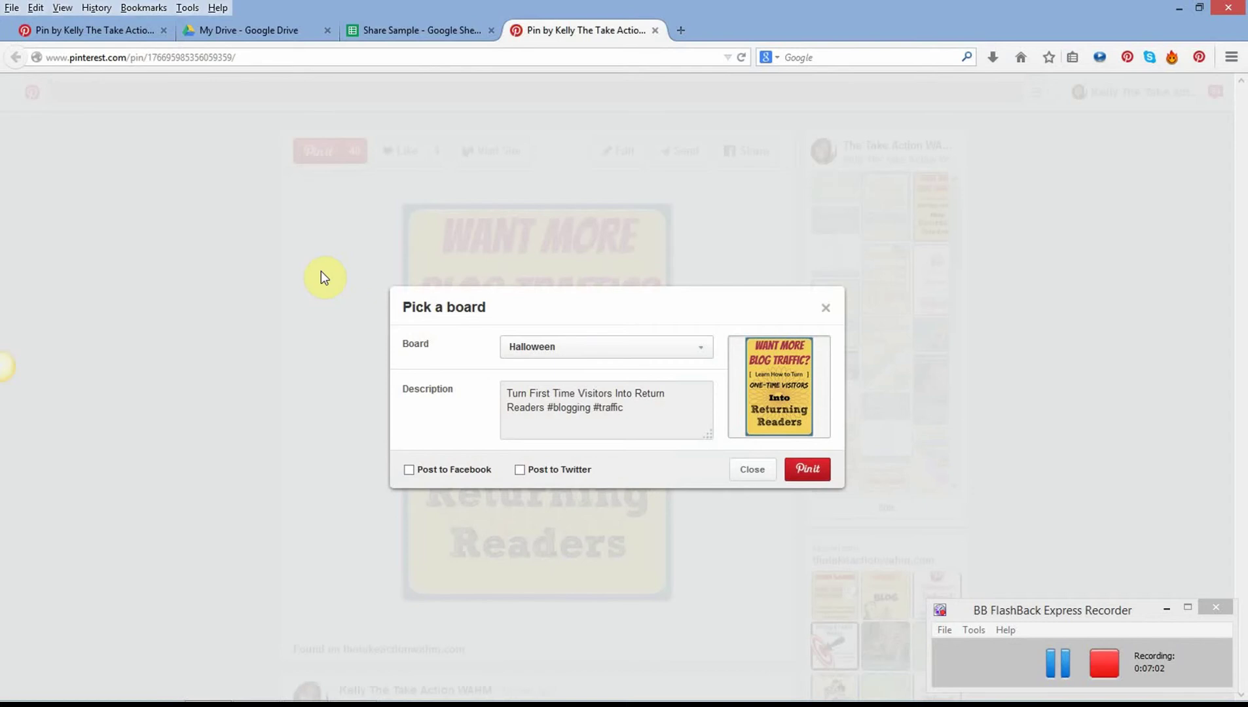
click(677, 348)
scroll(618, 396, down, 4)
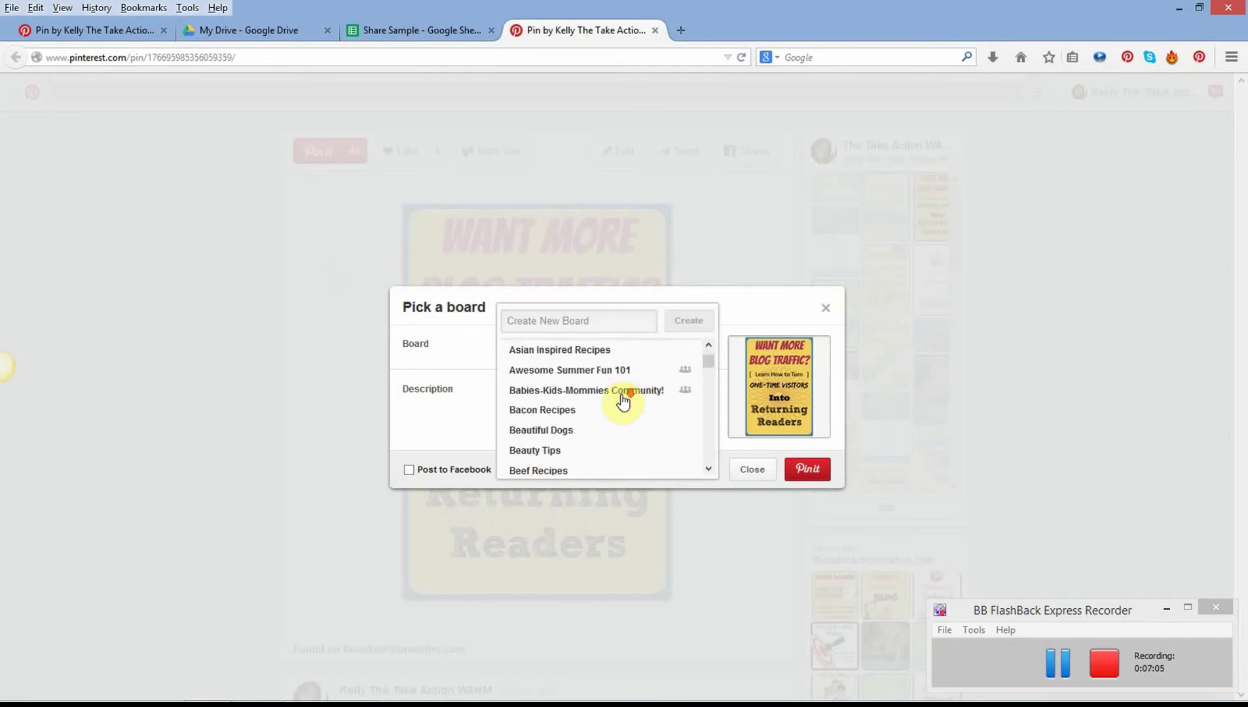
click(530, 465)
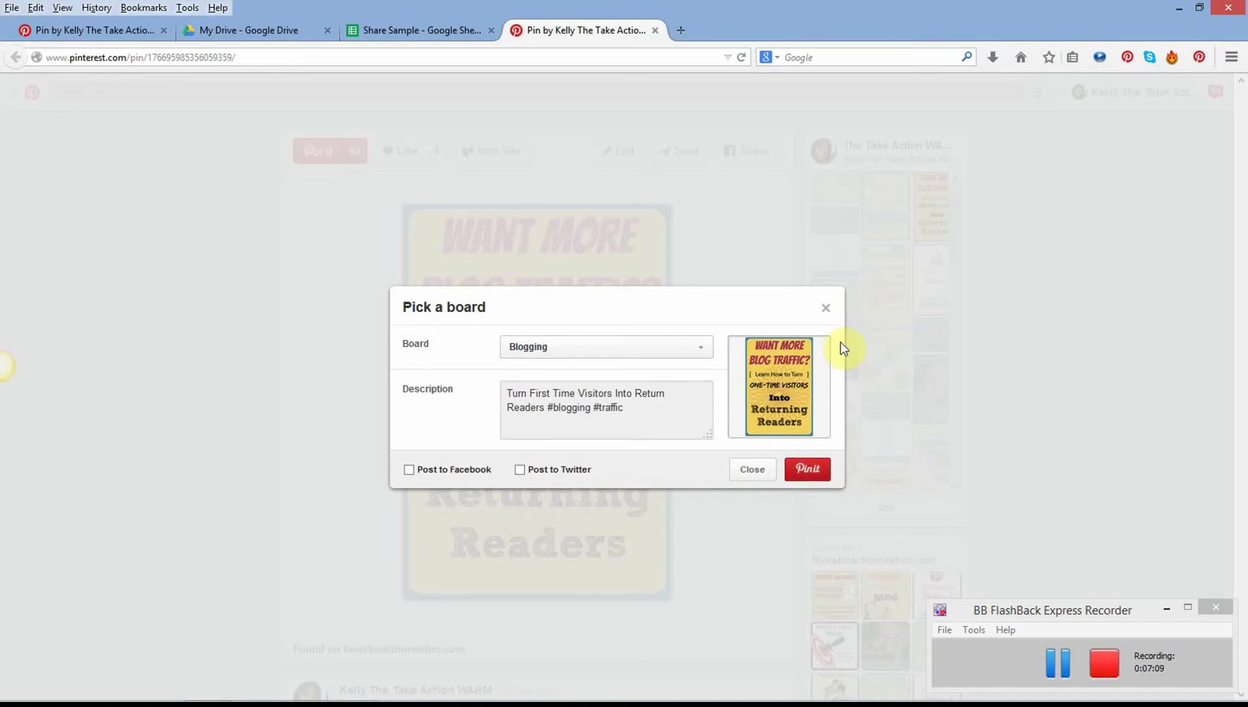
click(825, 307)
Return to the Share Sample spreadsheet and enter "y" under Blogging in the Returning Blog Traffic row
click(377, 27)
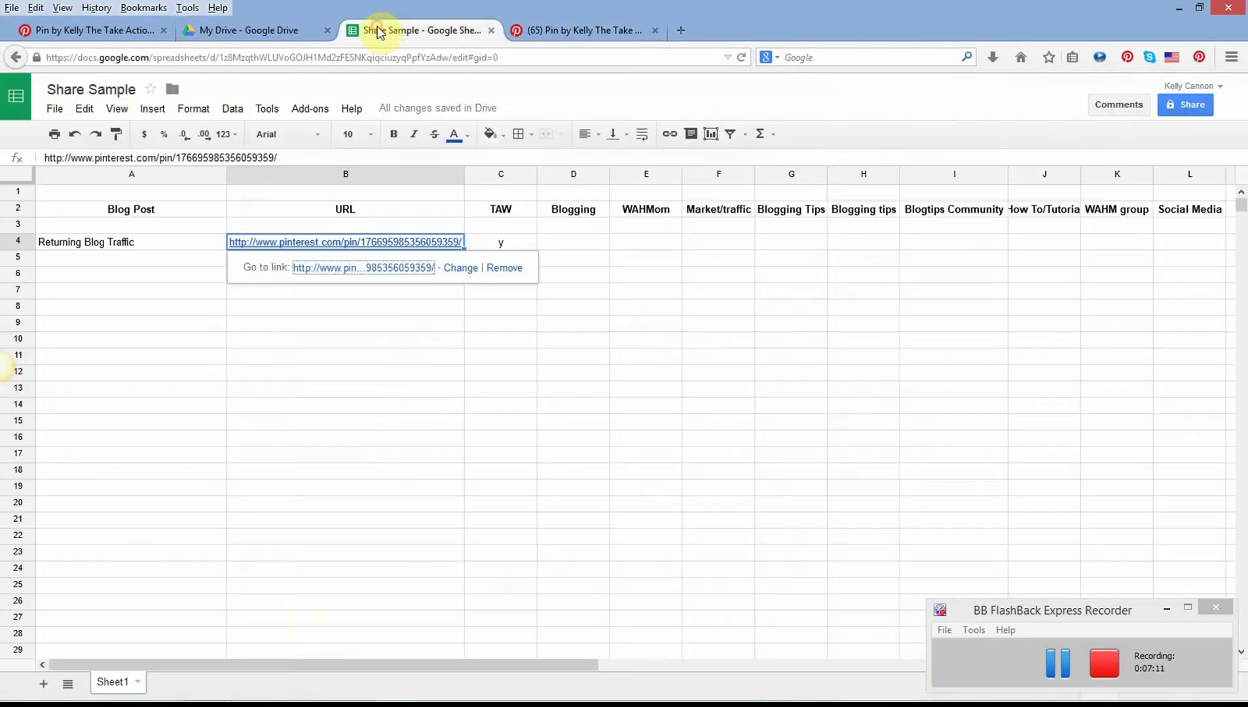
click(581, 241)
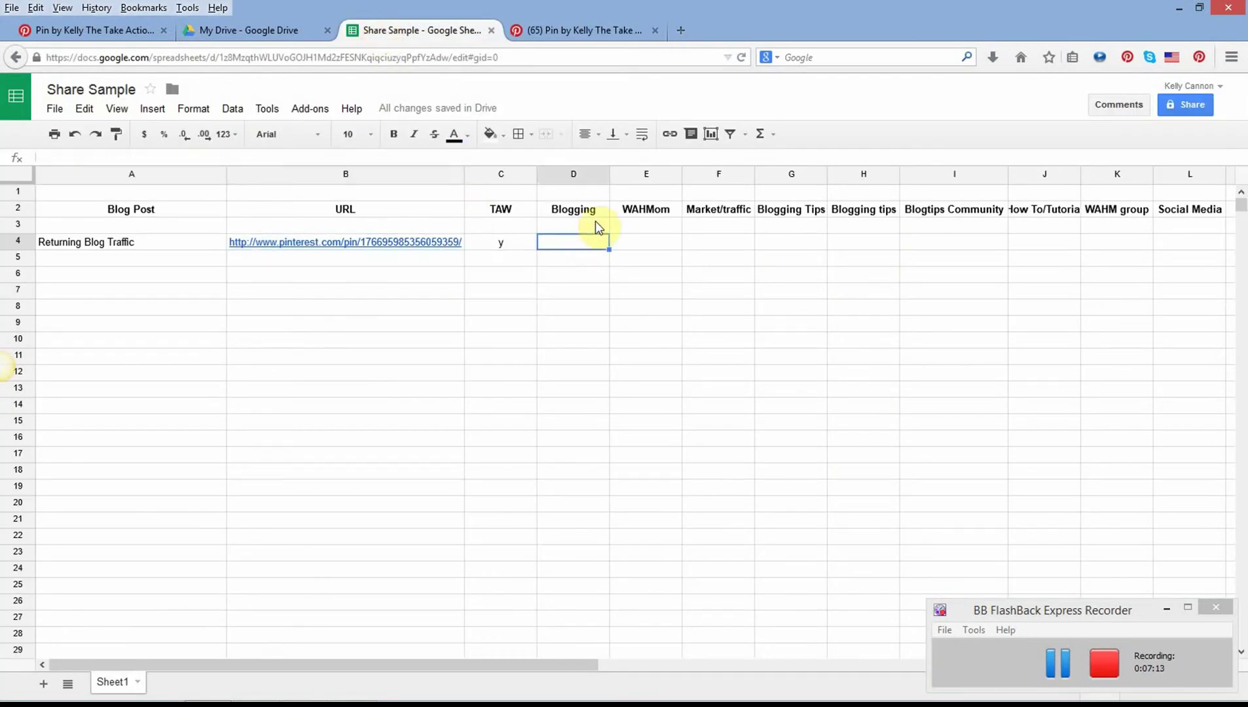
text(y)
click(1066, 664)
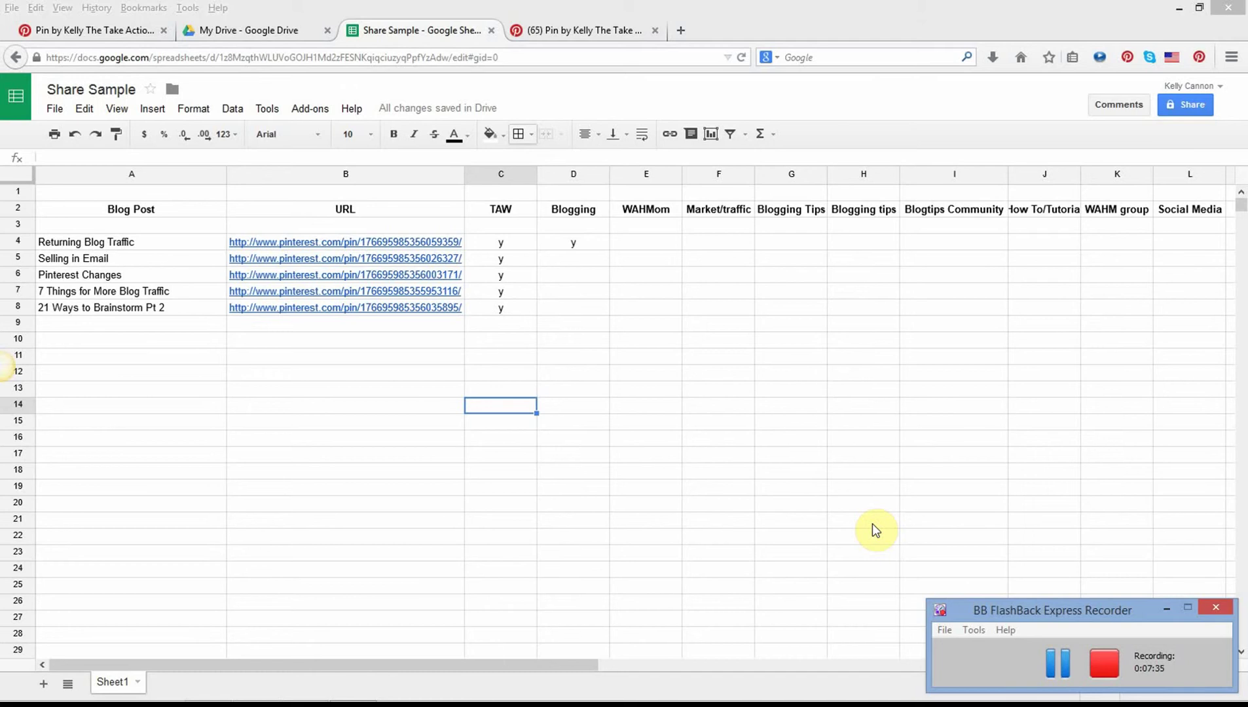
Follow the pin link in the Selling in Email row and close the older Pinterest pin page
click(786, 447)
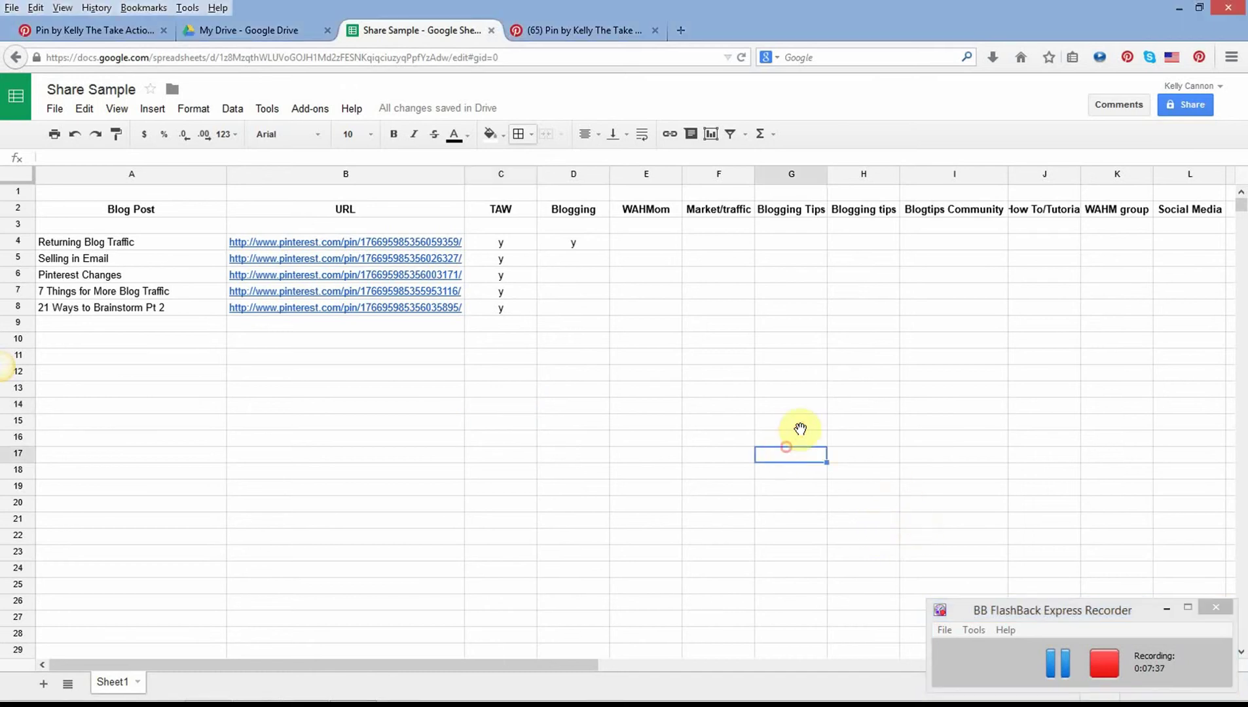
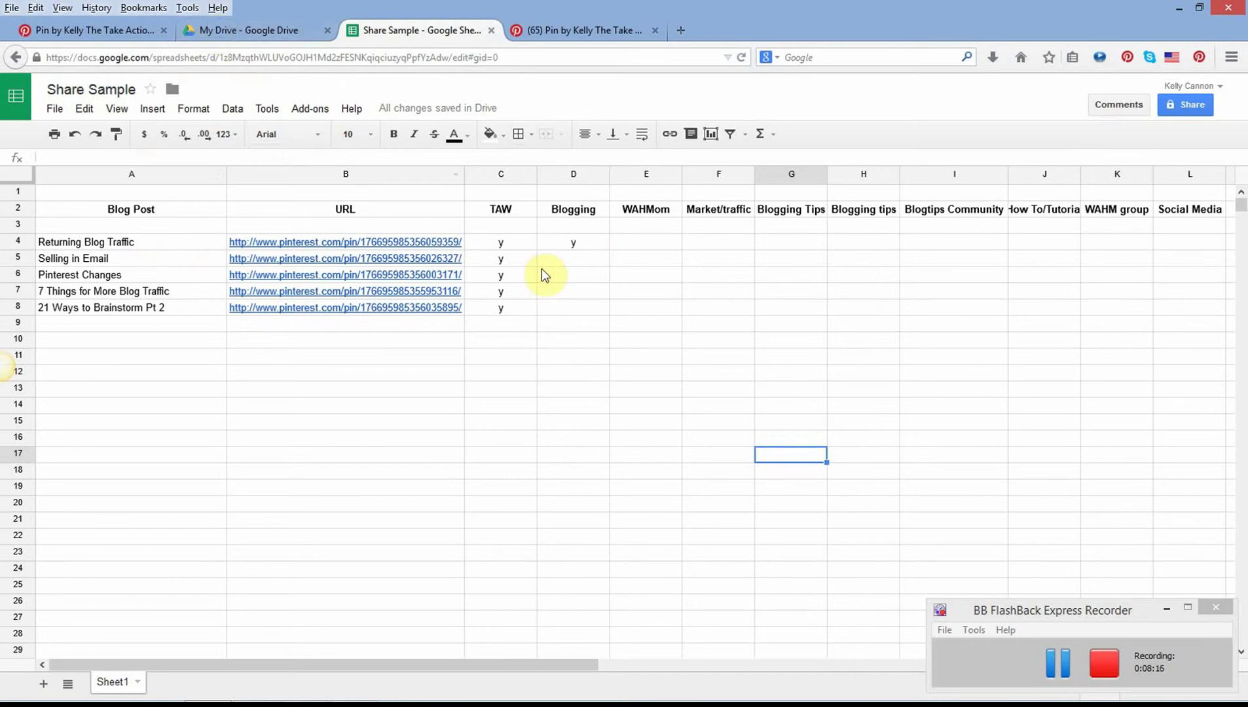
click(570, 260)
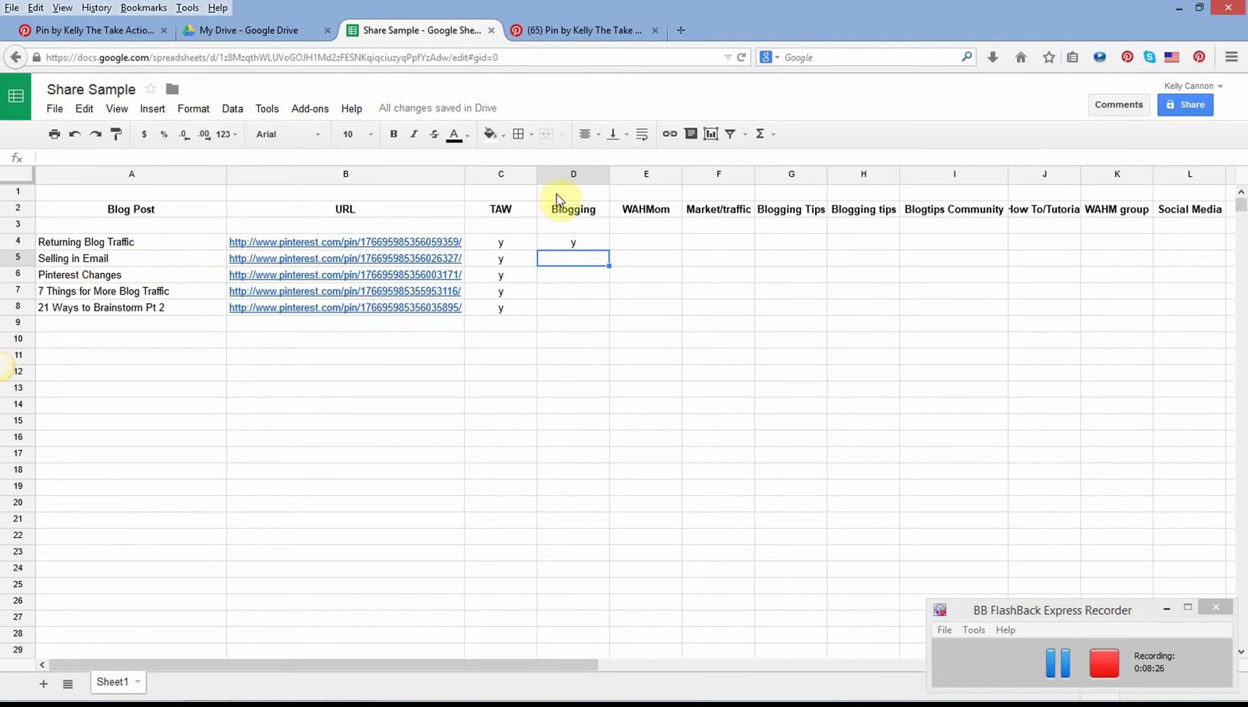
click(291, 258)
click(365, 283)
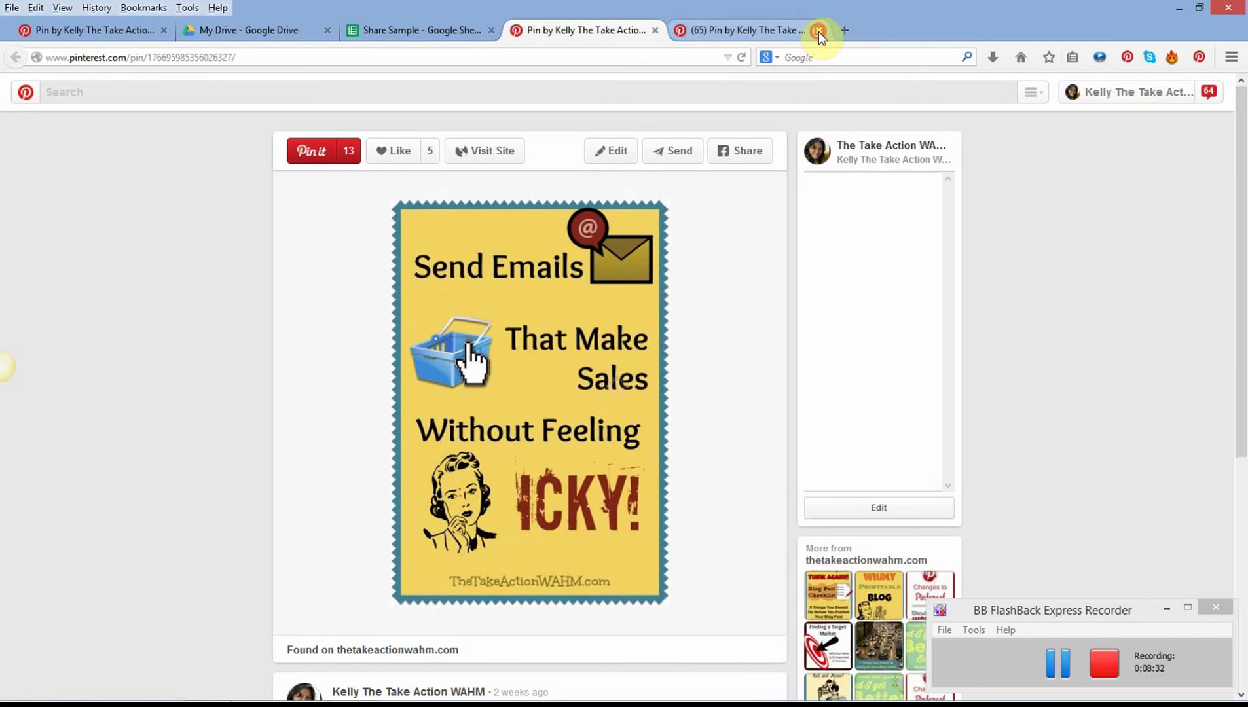
click(818, 30)
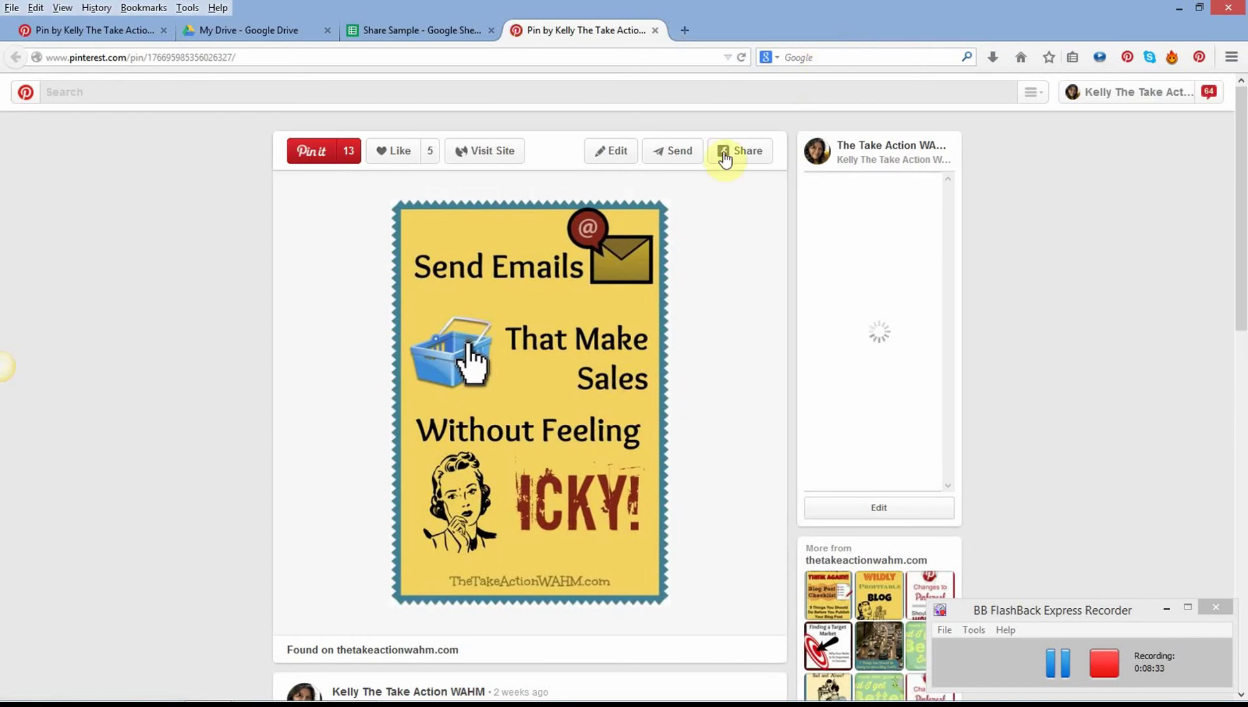
Start repinning the "Send Emails That Make Sales" pin with All About Peru as the board, and close the dialog without pinning
click(311, 152)
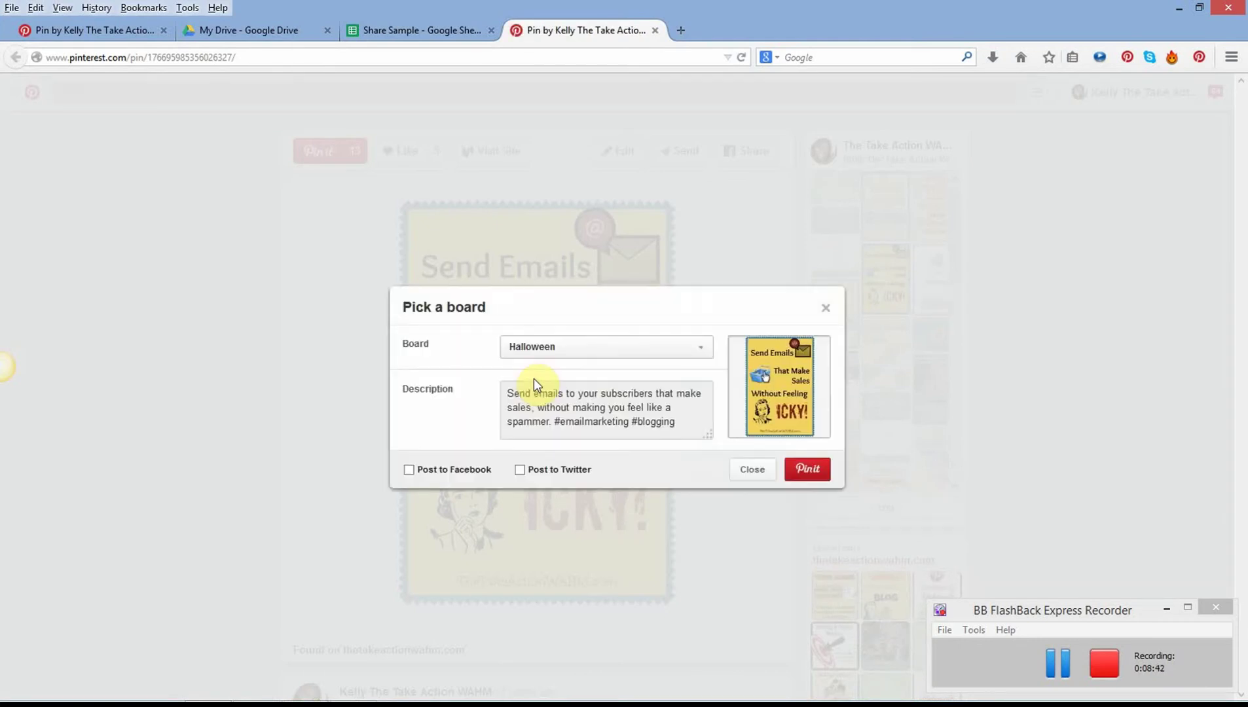
click(634, 347)
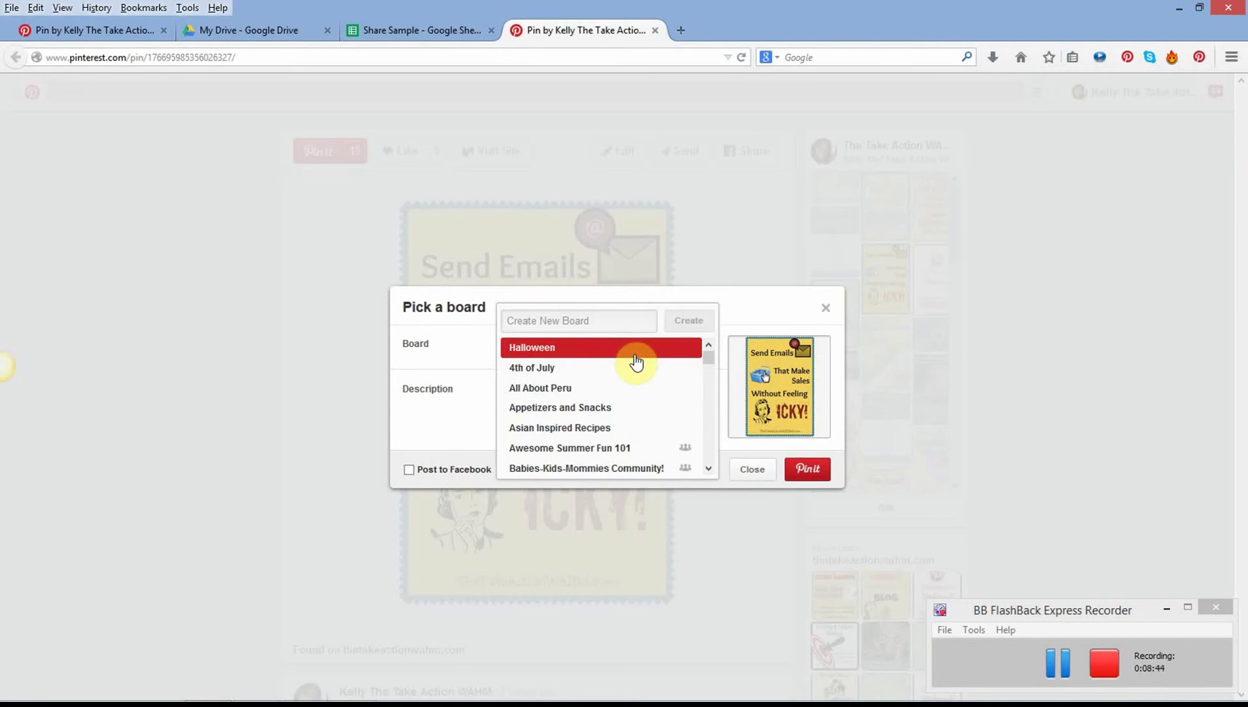
click(629, 384)
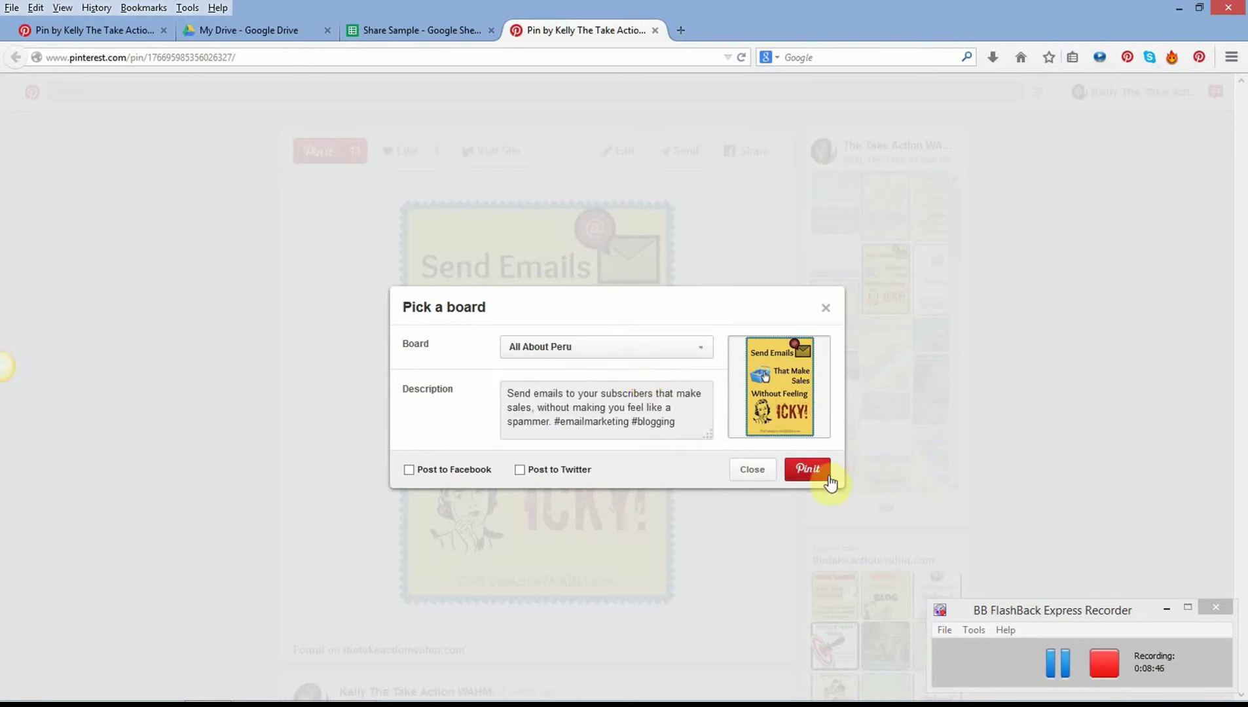
click(822, 309)
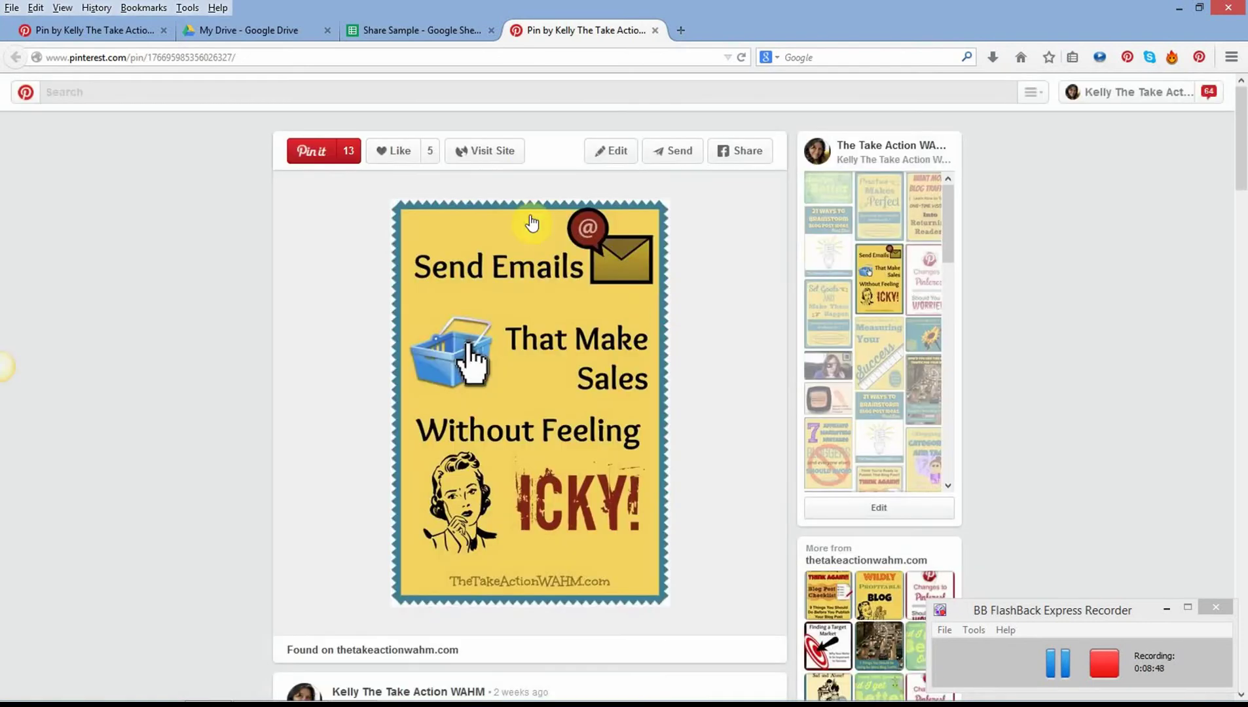
Close the pin page and enter "y" under Blogging in the Selling in Email row of the spreadsheet
click(654, 31)
click(564, 260)
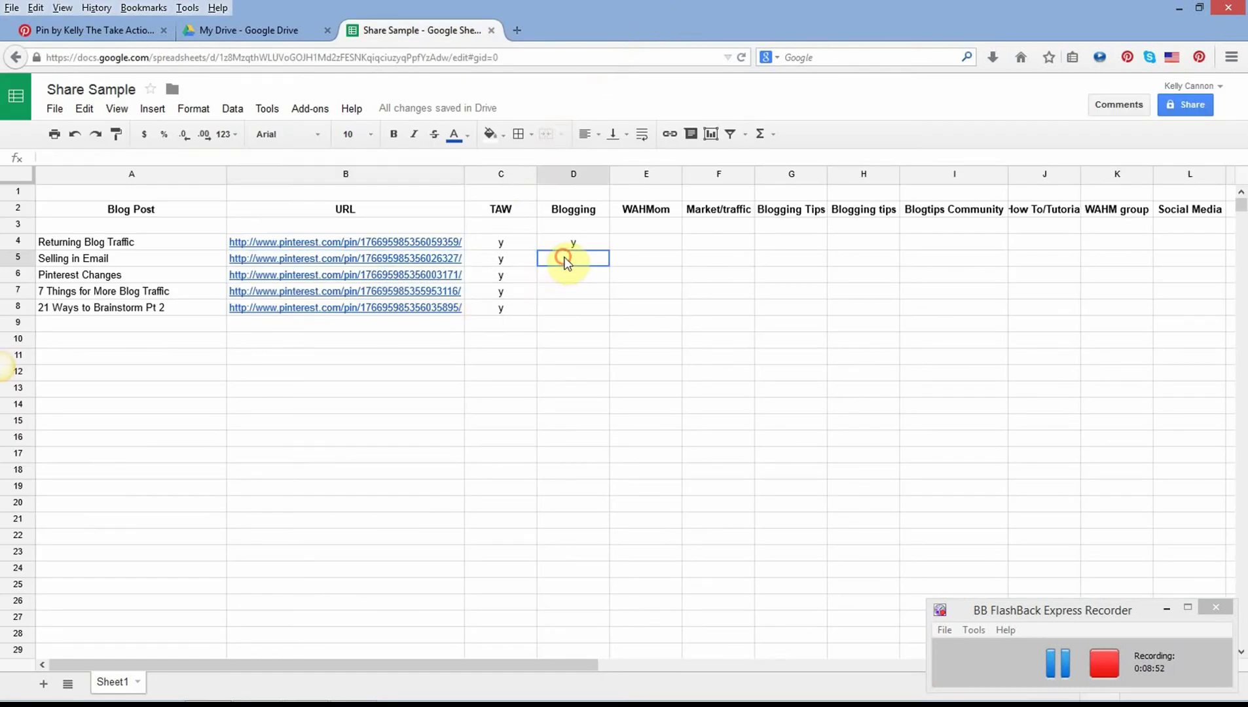
text(y)
Follow the pin link in the Returning Blog Traffic row to view the pin, and close the pin page
click(628, 243)
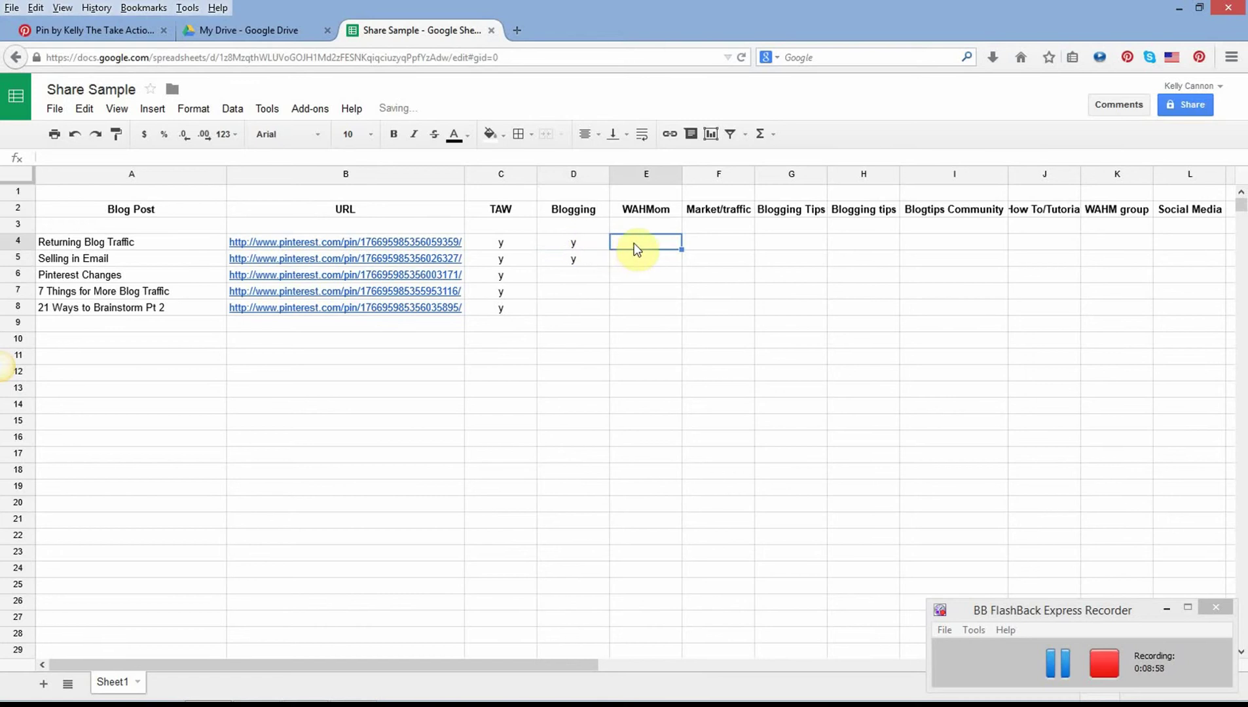
click(438, 243)
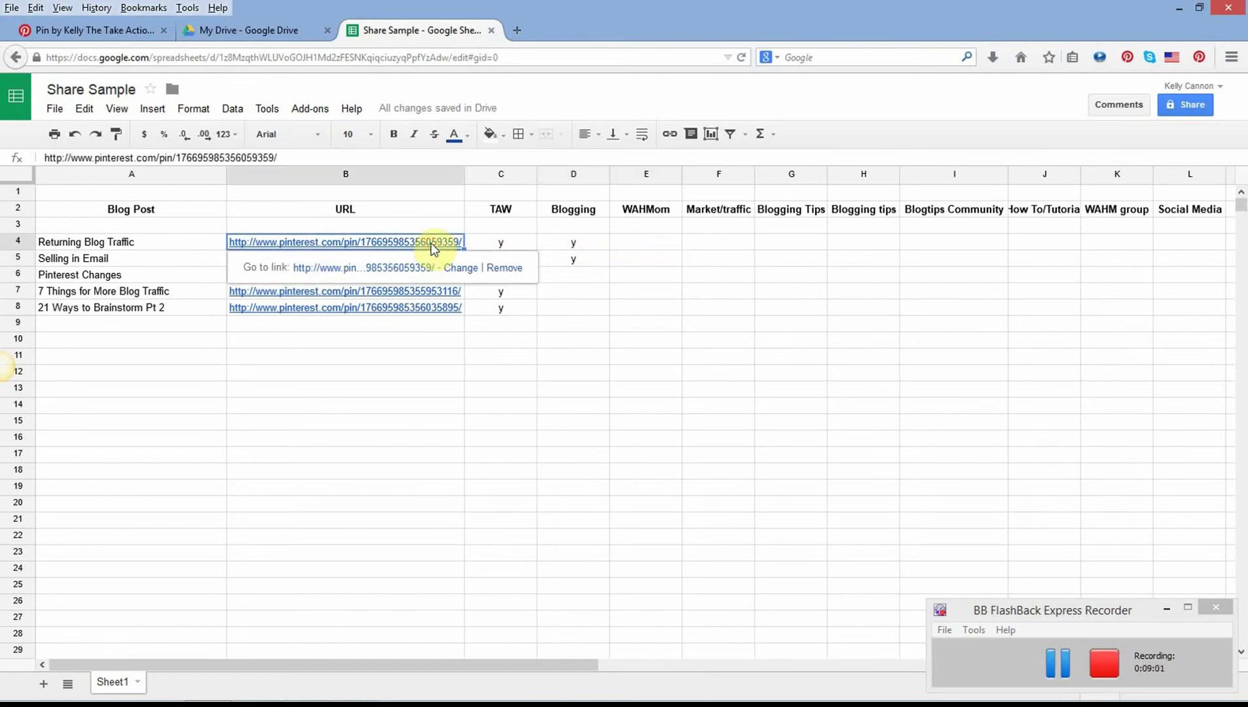
click(419, 278)
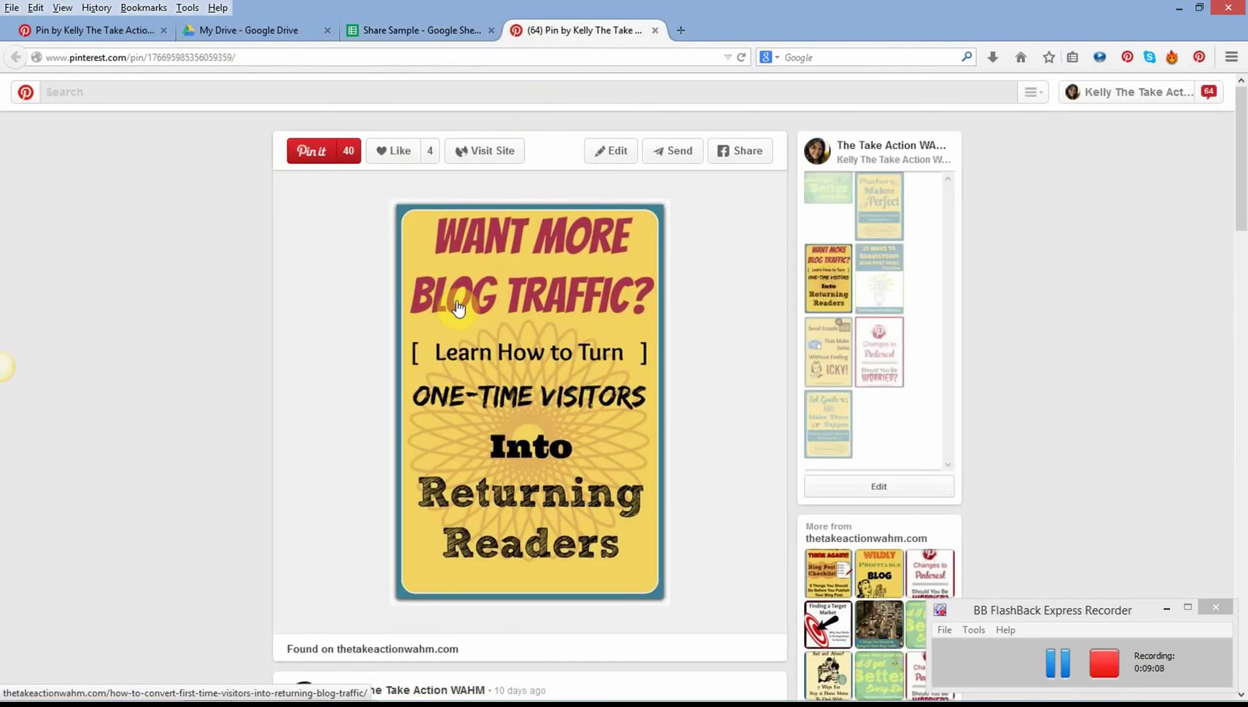
click(654, 31)
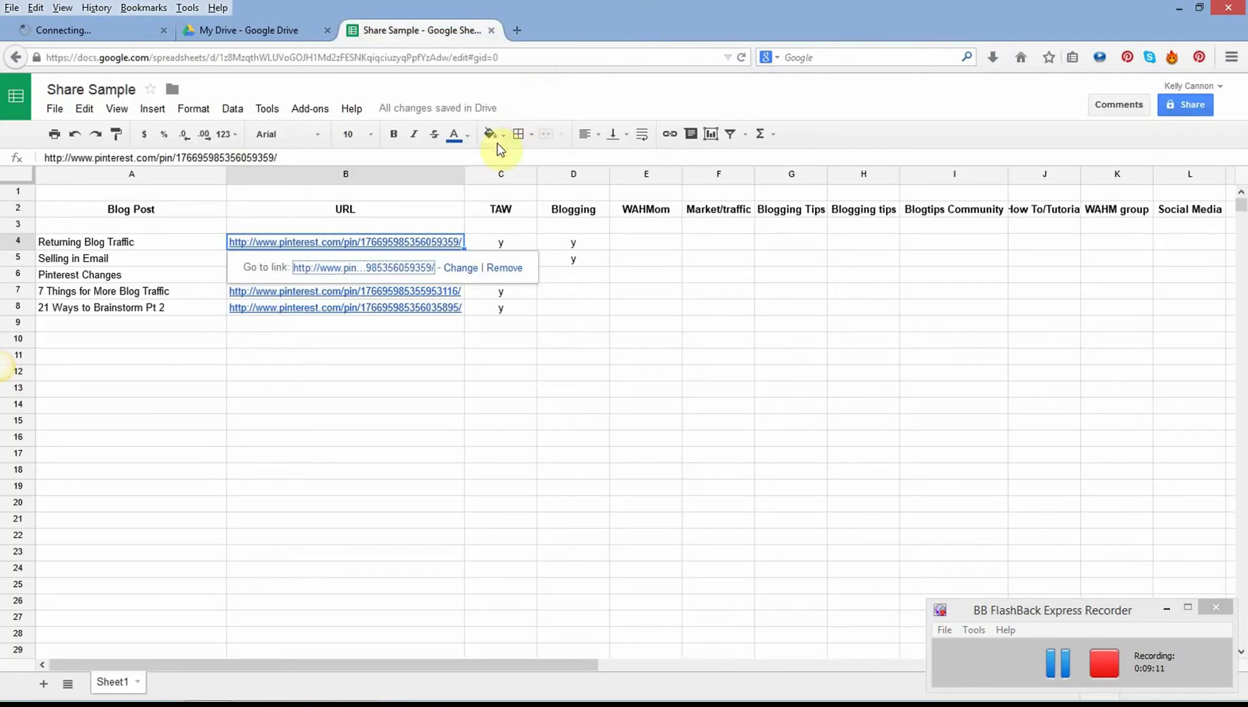
Enter "y" under WAHMom in the Returning Blog Traffic row
click(626, 243)
text(y)
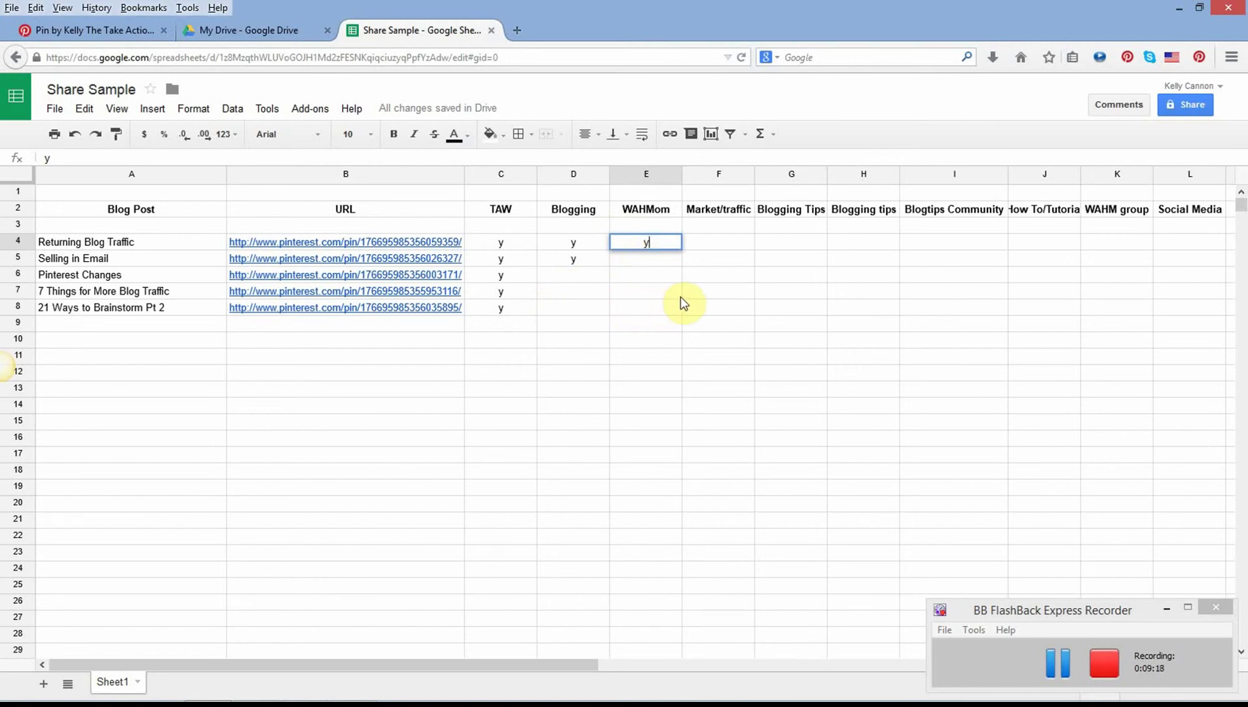
click(558, 274)
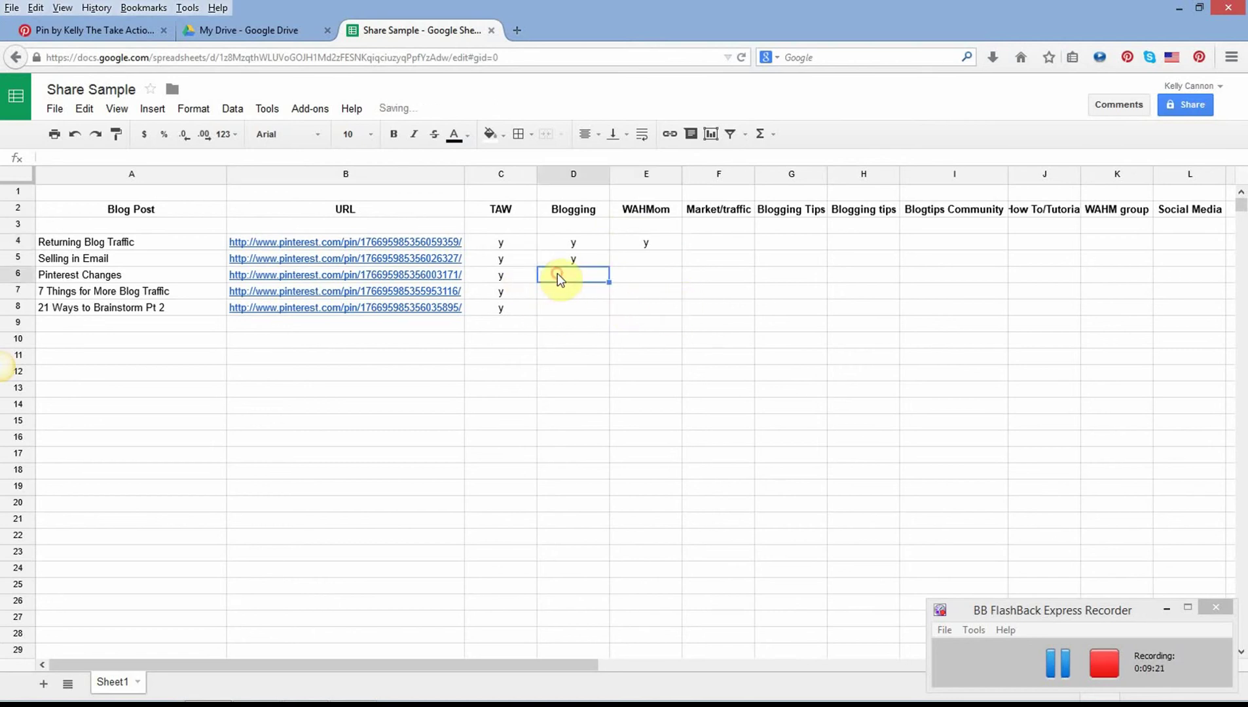
Enter "y" for Pinterest Changes under Blogging, Selling in Email under WAHMom, and Returning Blog Traffic under Market/traffic
click(640, 259)
click(721, 243)
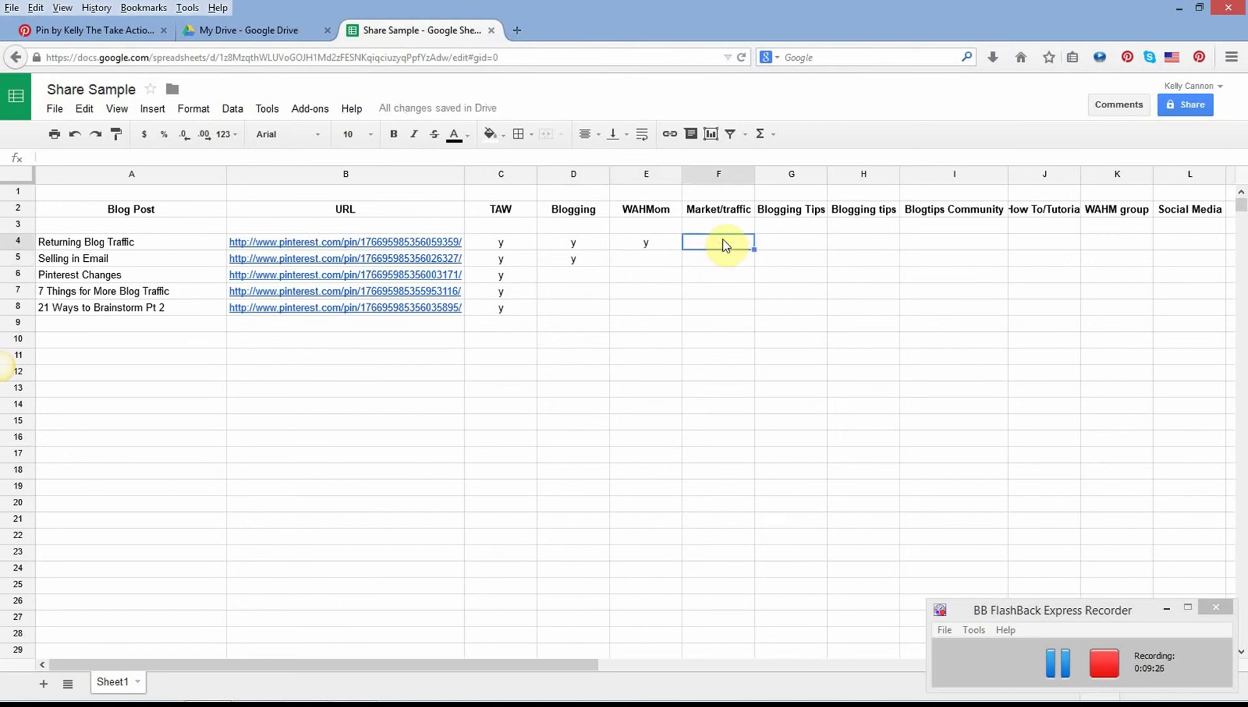
click(578, 275)
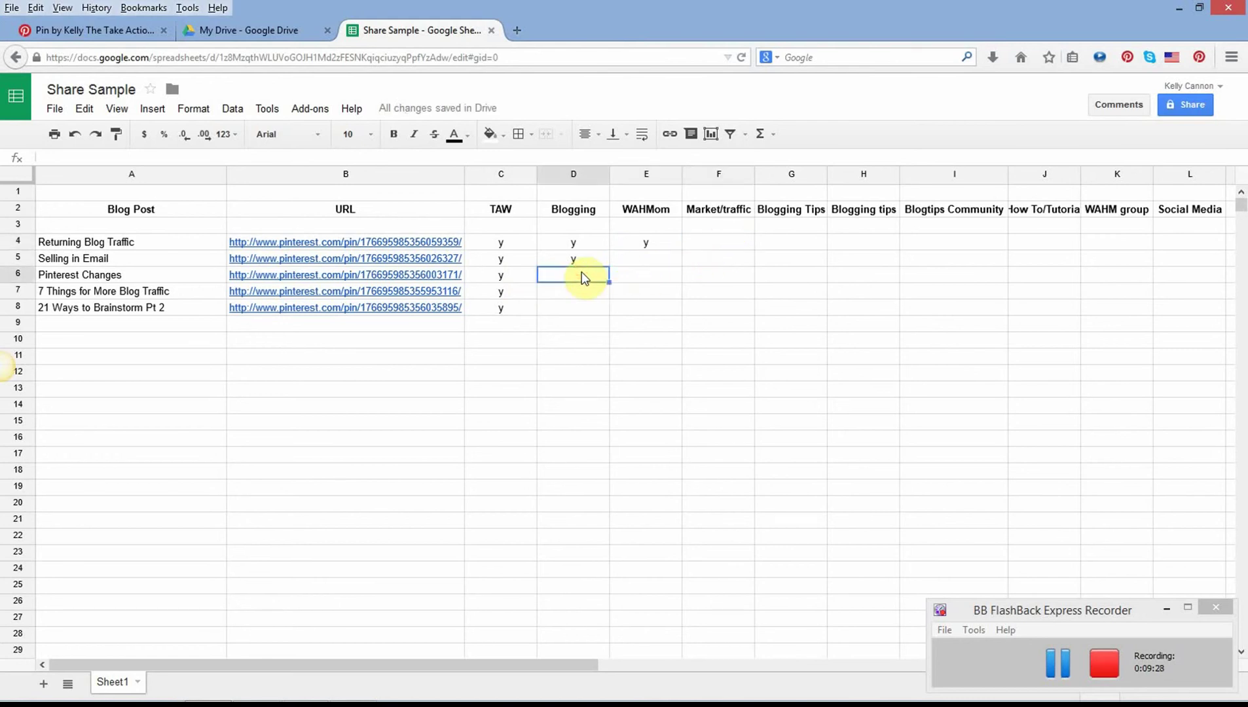
text(y)
key(Tab)
key(Up)
text(y)
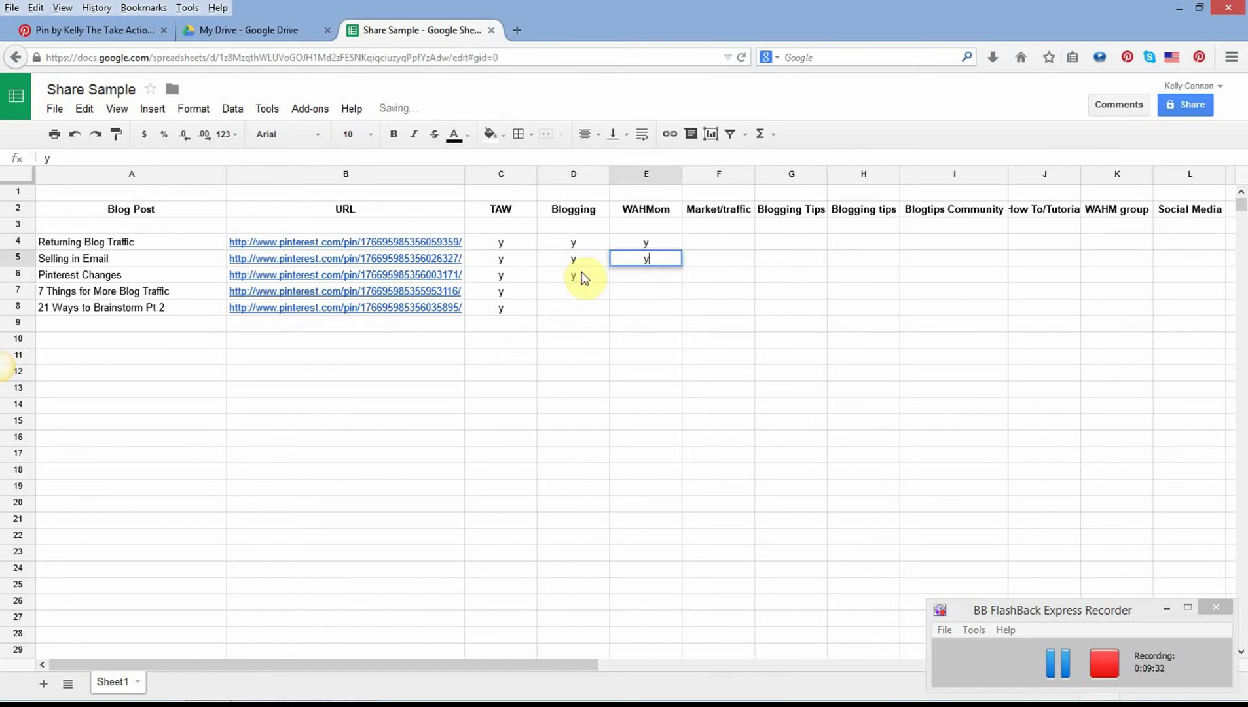
key(Tab)
key(Up)
text(y)
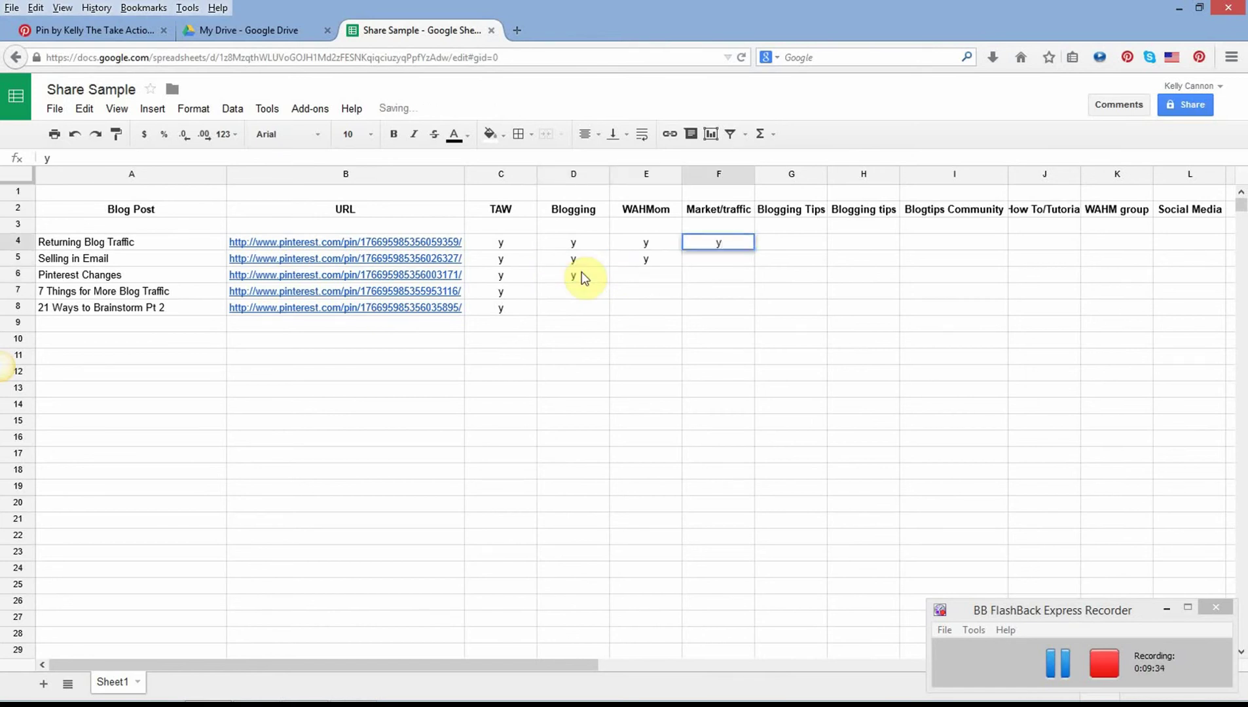
click(599, 354)
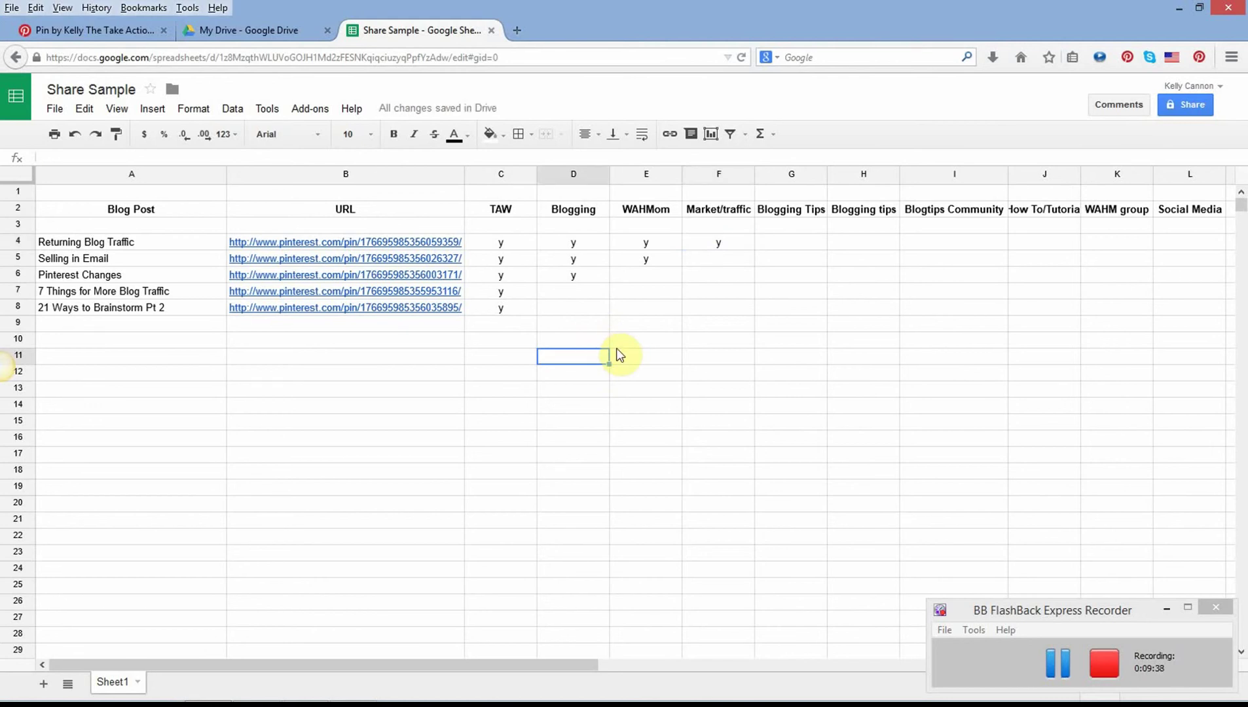
Enter "y" for 7 Things for More Blog Traffic under Blogging, Pinterest Changes under WAHMom, and Selling in Email under Market/traffic
click(571, 288)
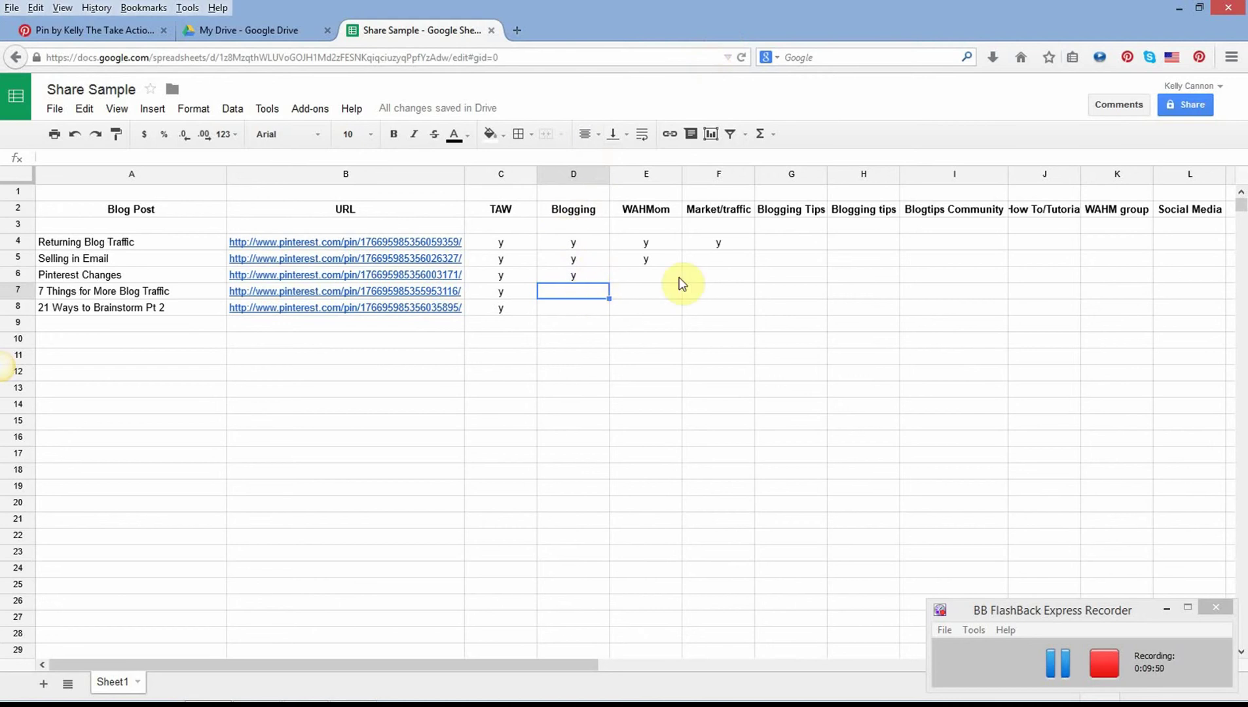
text(y)
key(Up)
key(Right)
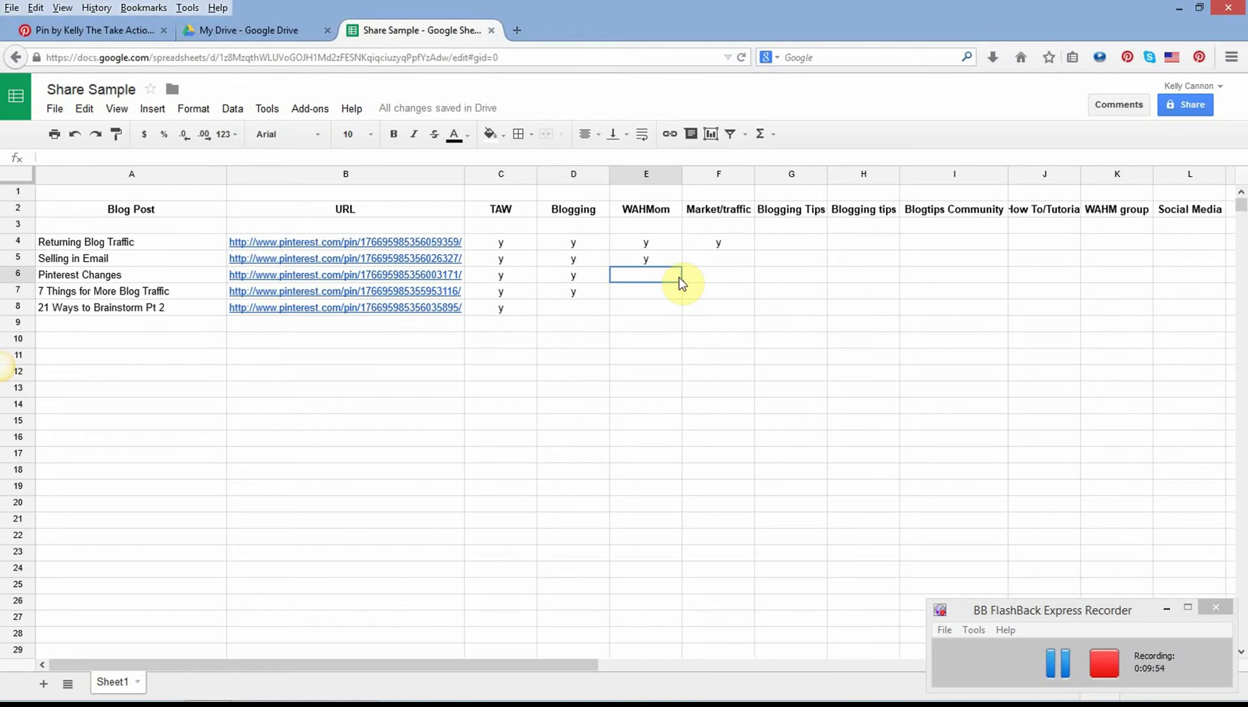
text(y)
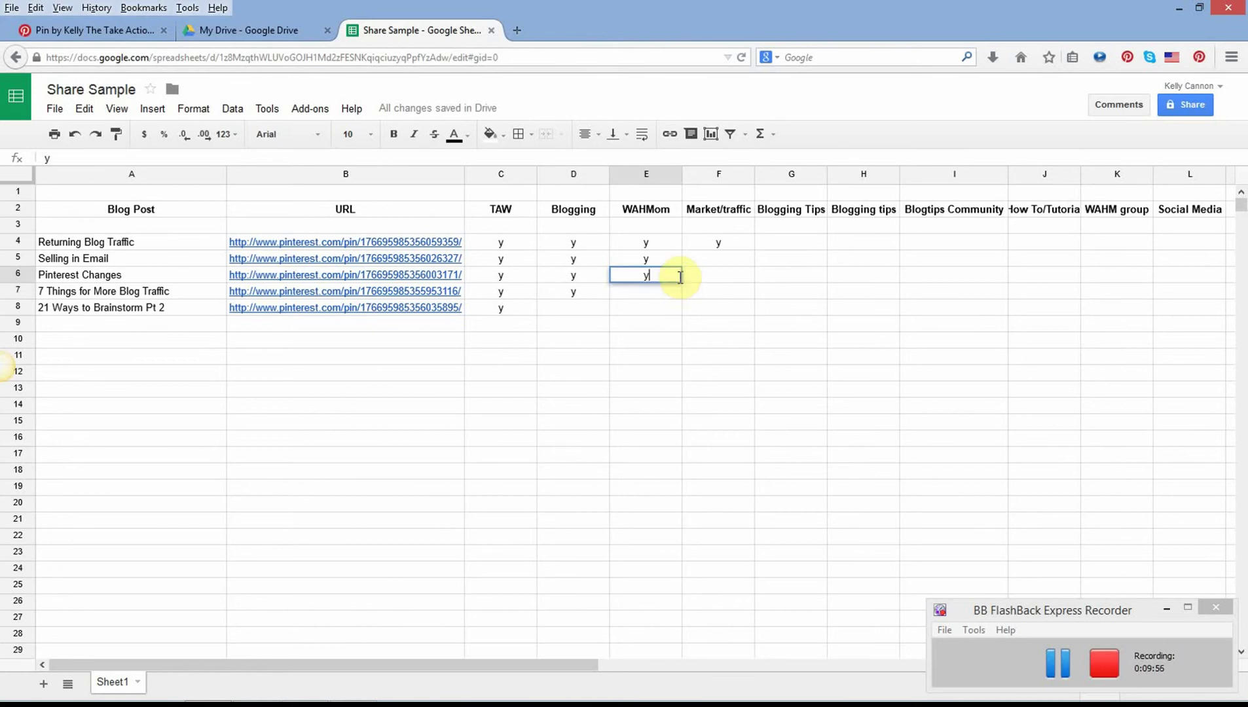
key(Up)
key(Right)
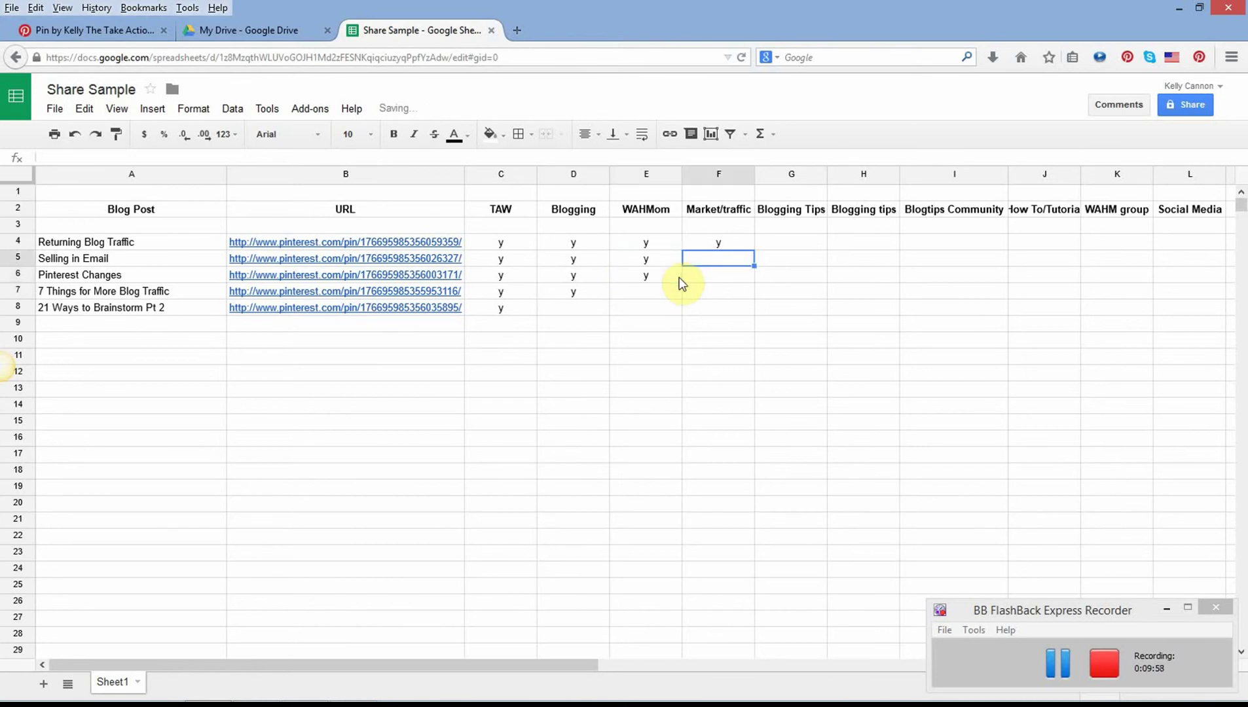
text(y)
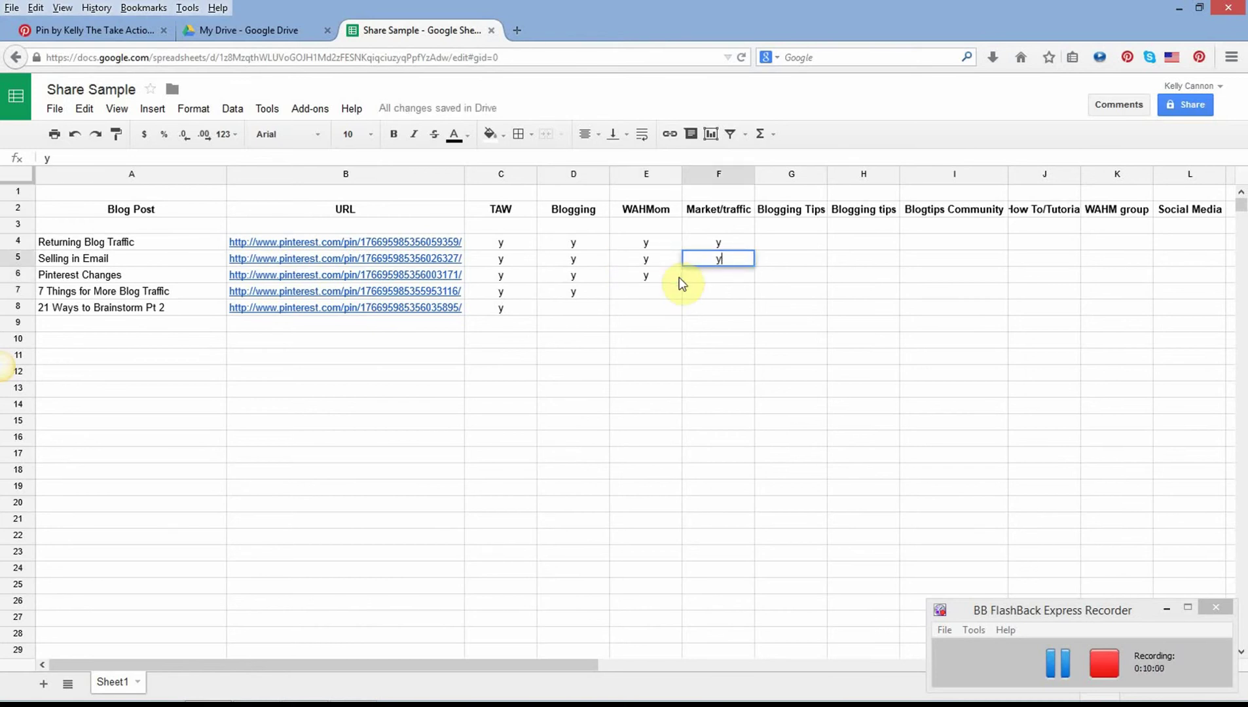
key(Right)
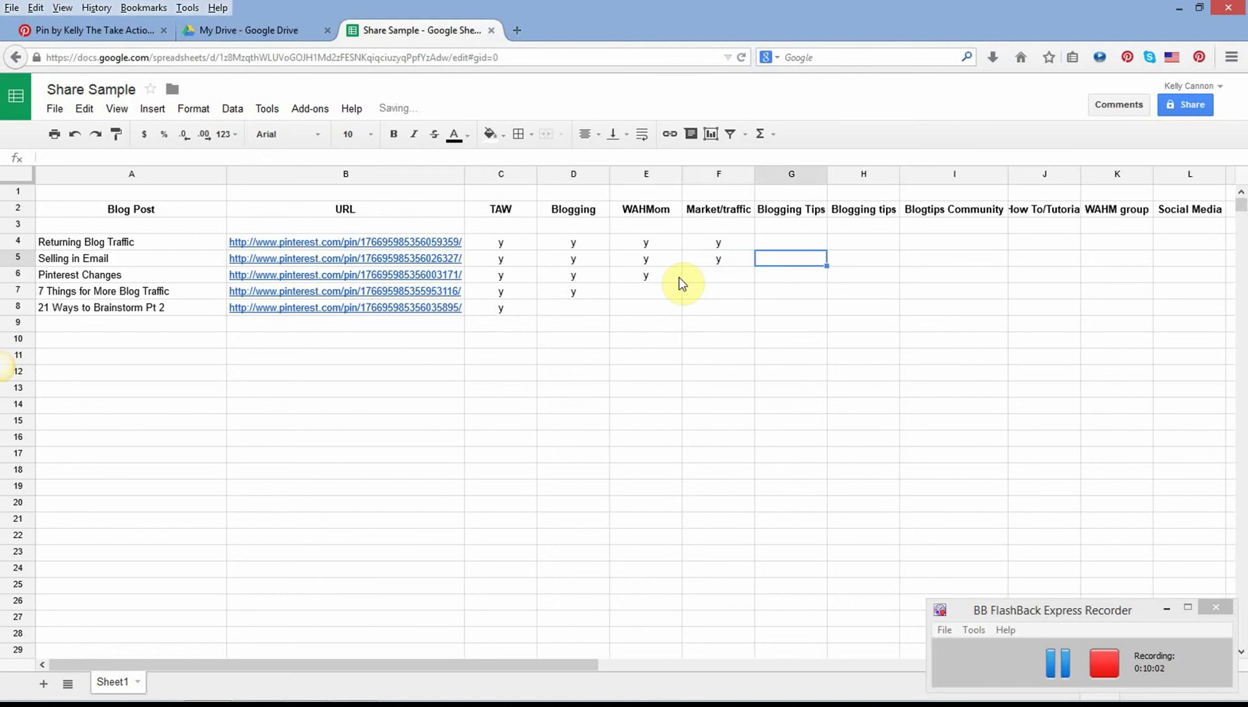
Enter "y" in column G, Blogging Tips, of the Returning Blog Traffic row
key(Up)
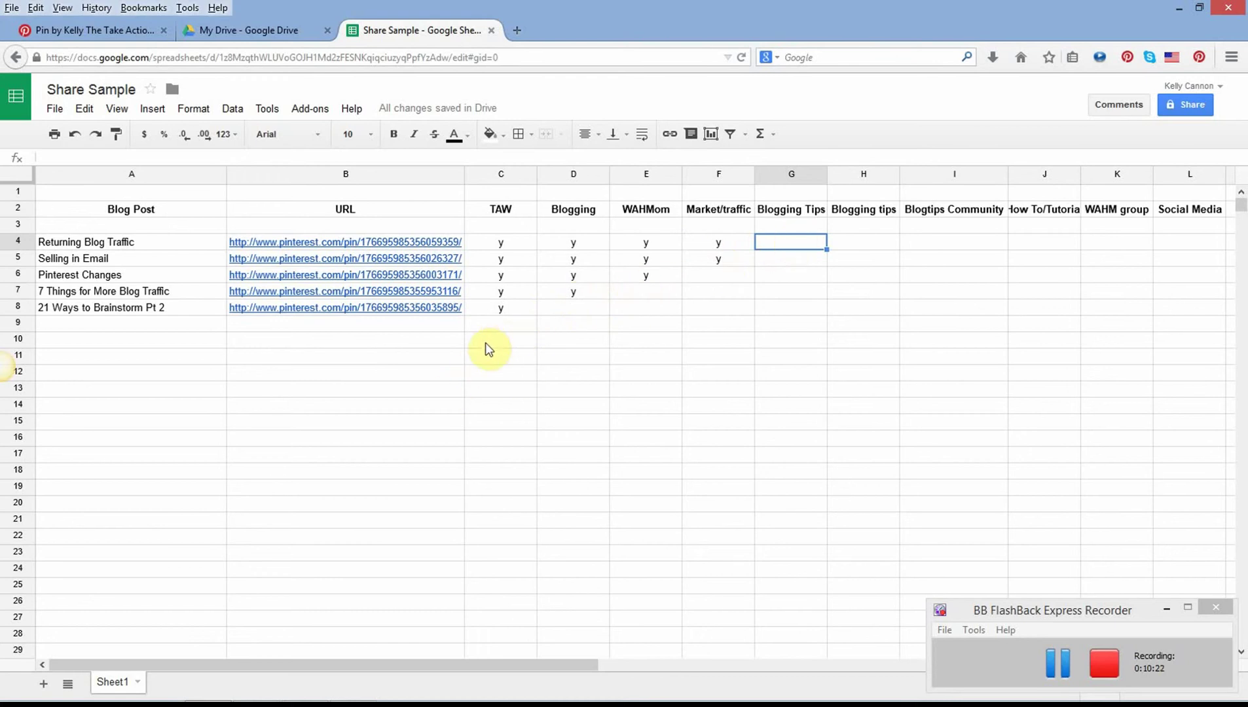
click(574, 311)
click(781, 243)
click(792, 241)
text(y)
Enter "y" for 21 Ways to Brainstorm Pt 2 under Blogging and 7 Things for More Blog Traffic under WAHMom
click(562, 310)
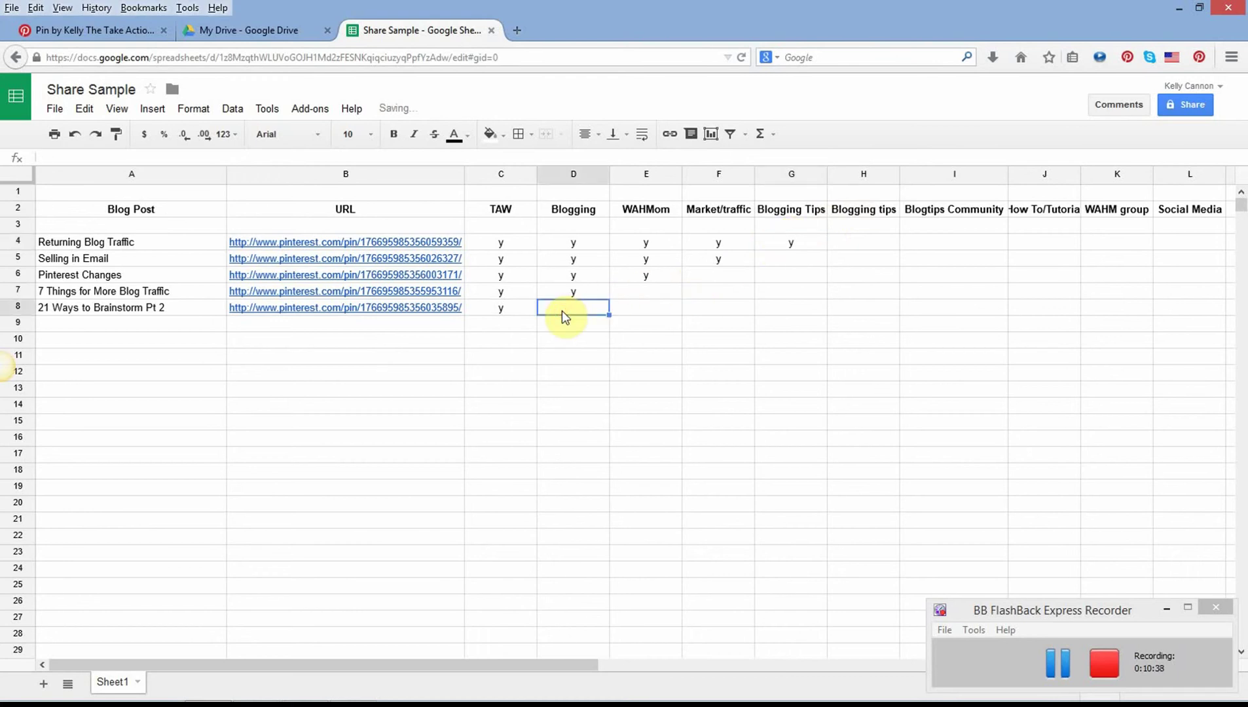
text(y)
key(Up)
key(Right)
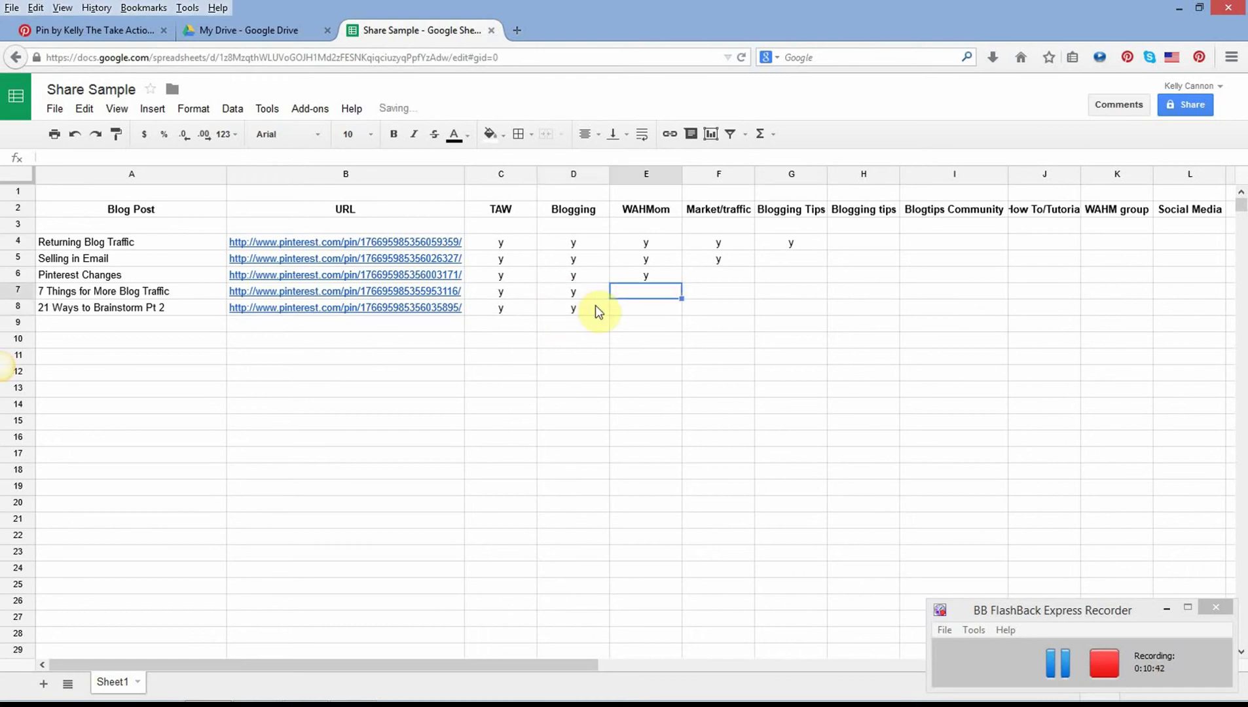
text(y)
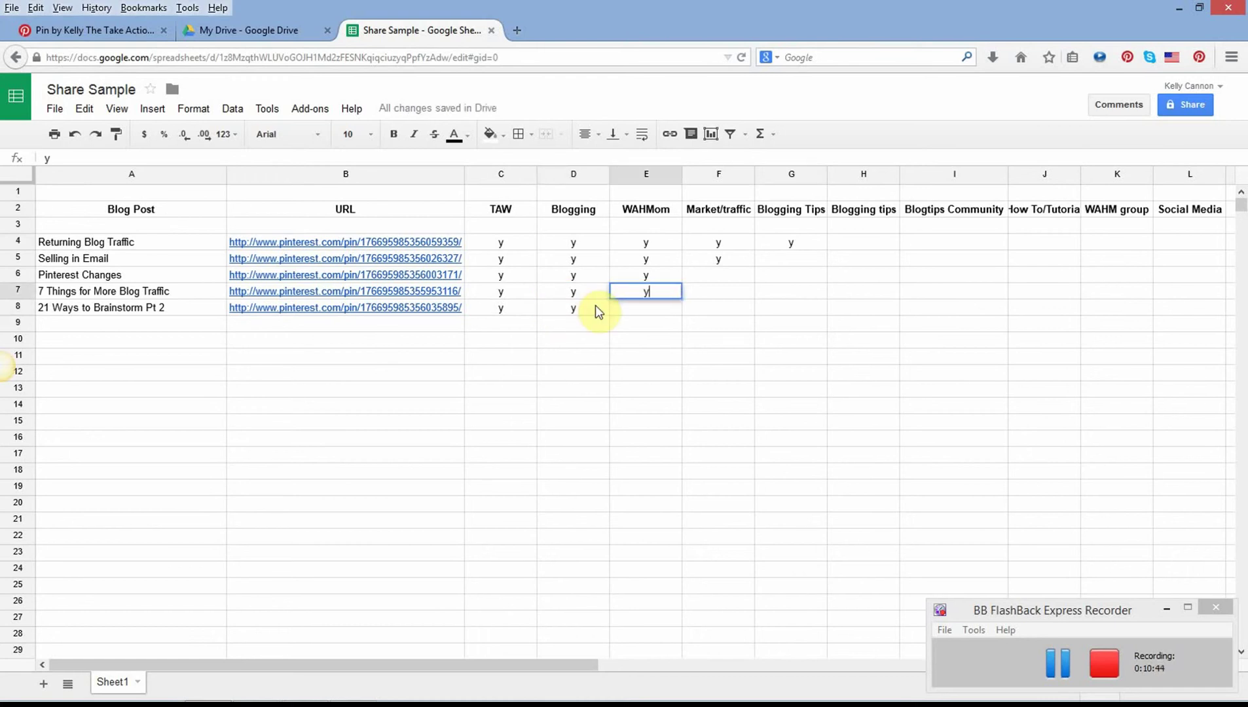
key(Up)
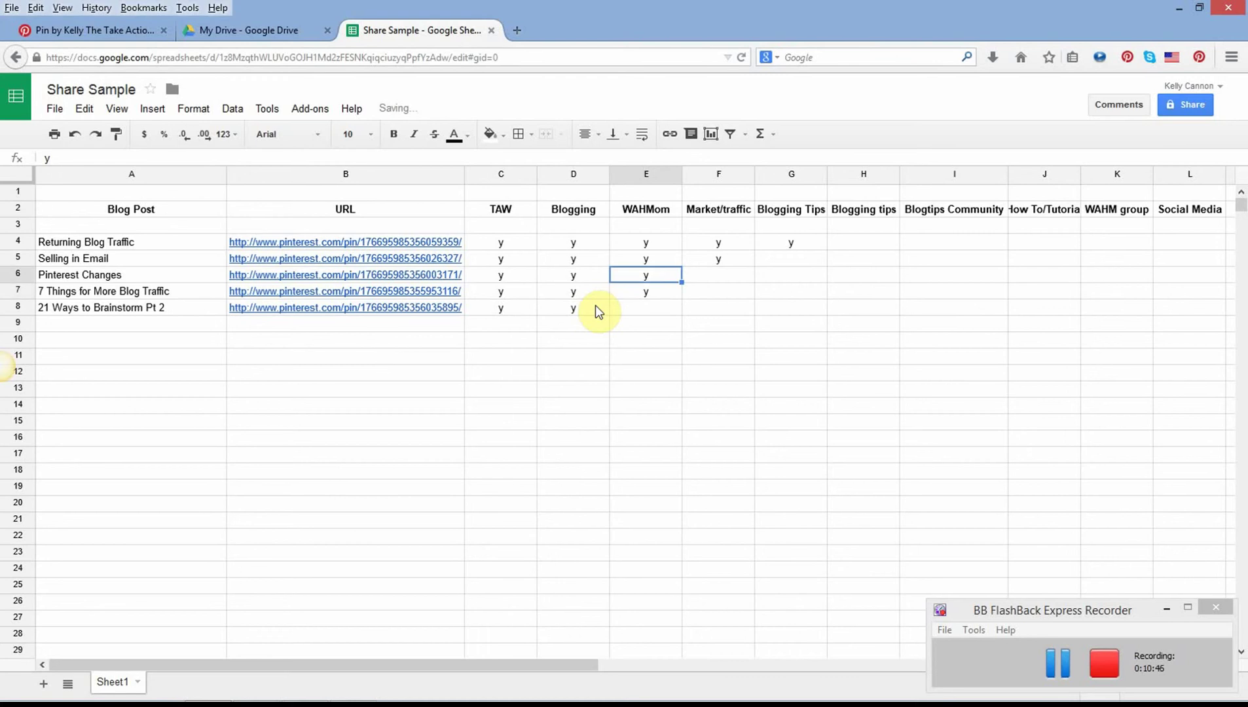
Enter "next" under Market/traffic in the Pinterest Changes row and select that cell
key(Right)
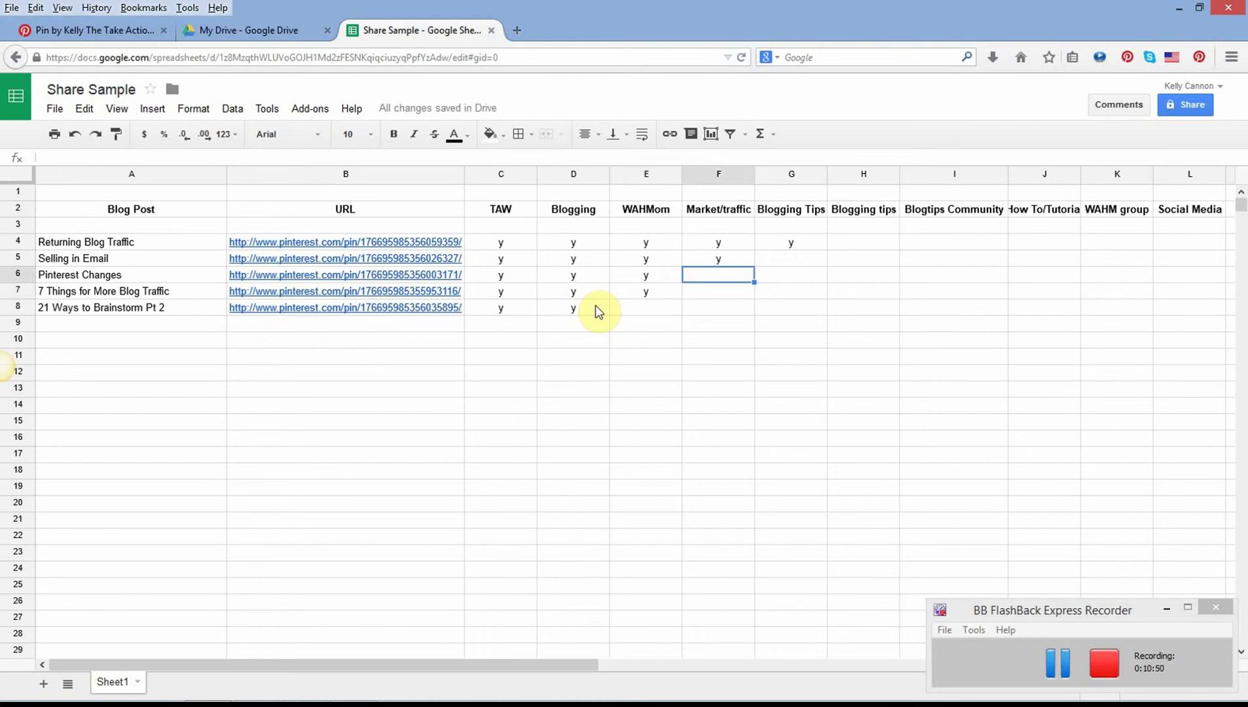
text(next)
key(Return)
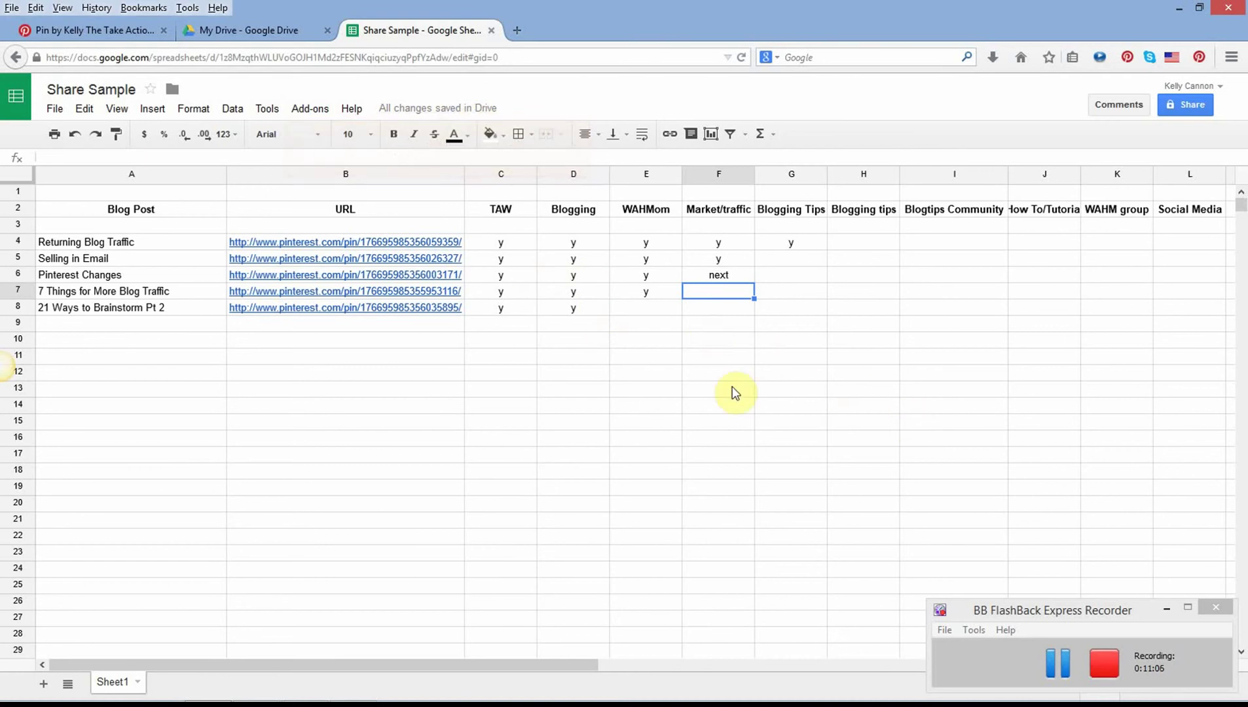
click(720, 278)
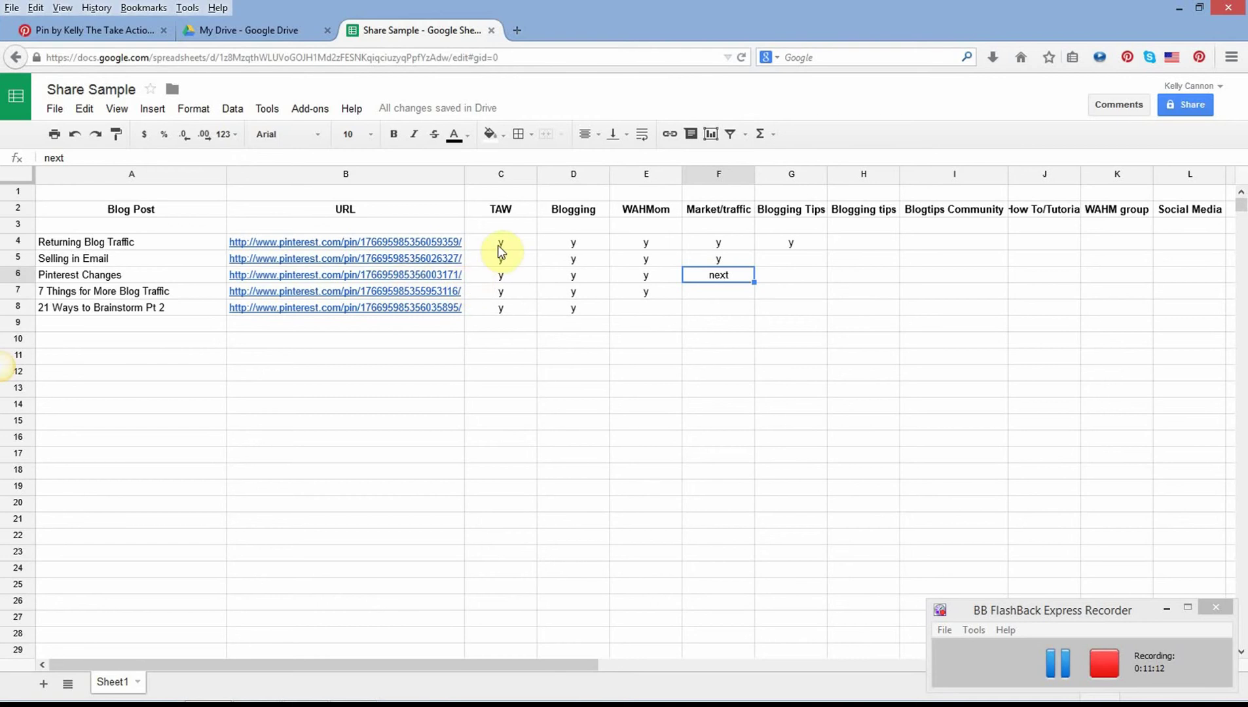
Enter "y" for Pinterest Changes under Market/traffic, Selling in Email under Blogging Tips (column G), and Returning Blog Traffic under Blogging tips (column H)
text(y)
key(Up)
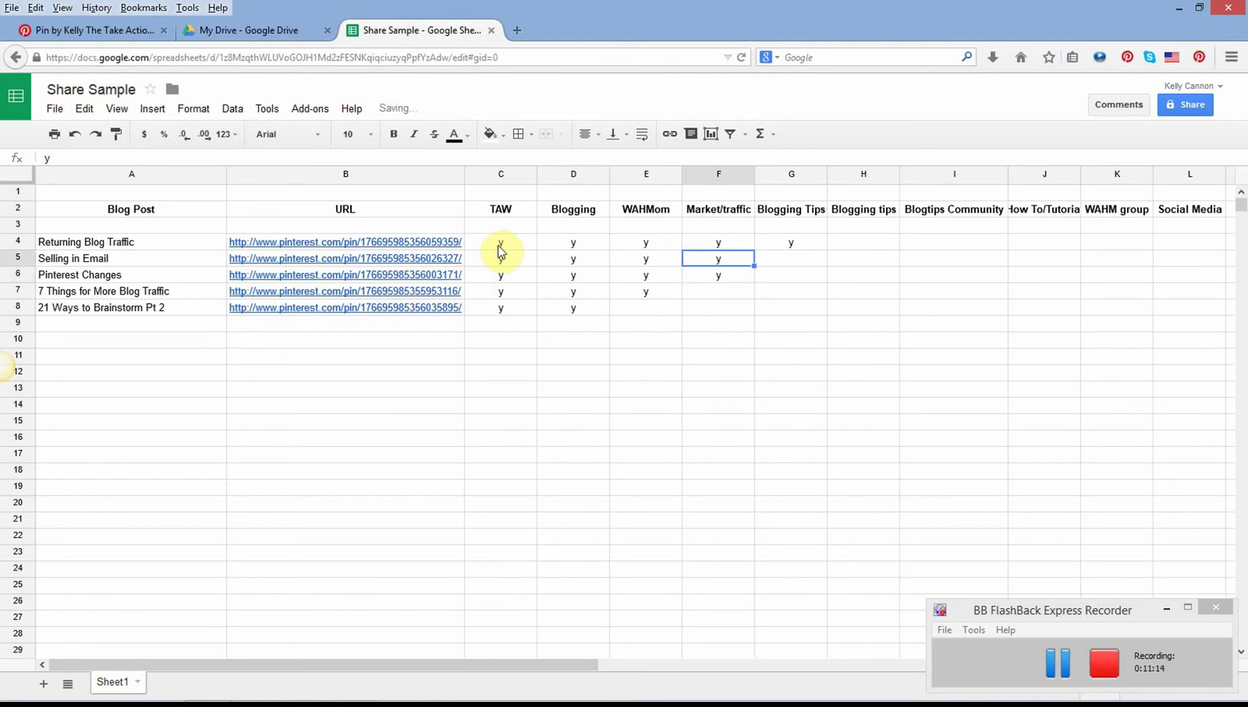
key(Right)
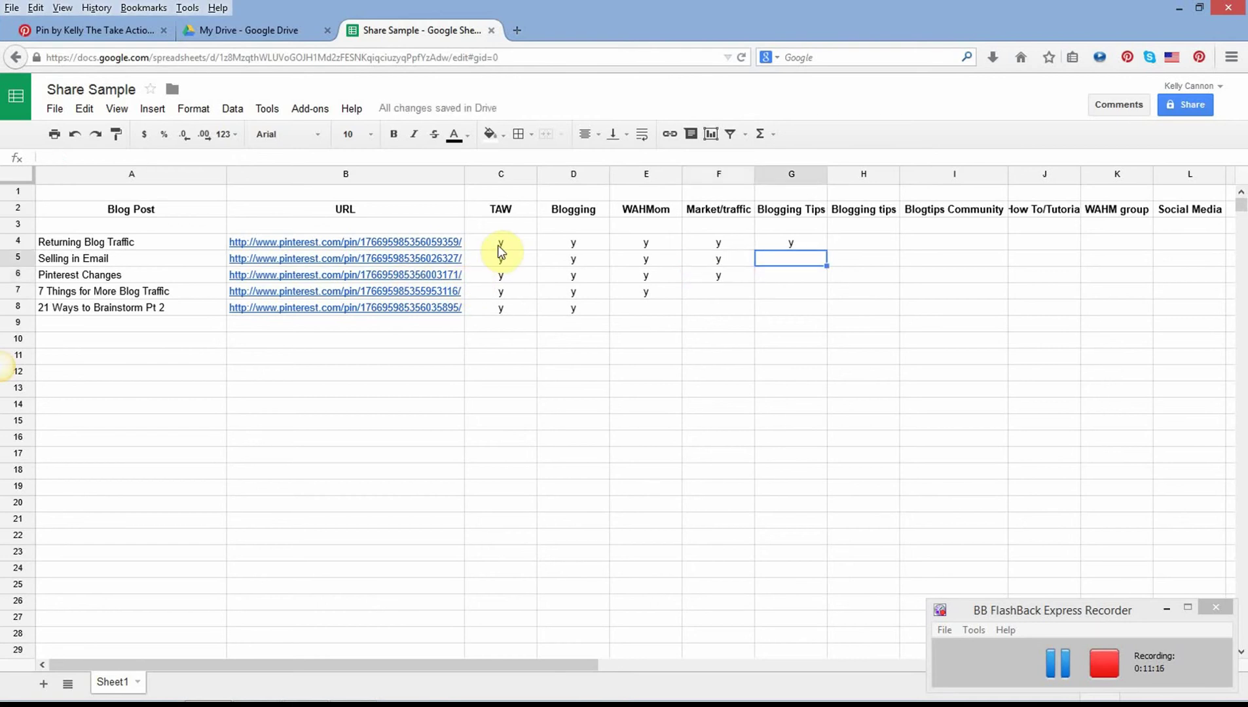
text(y)
key(Up)
key(Right)
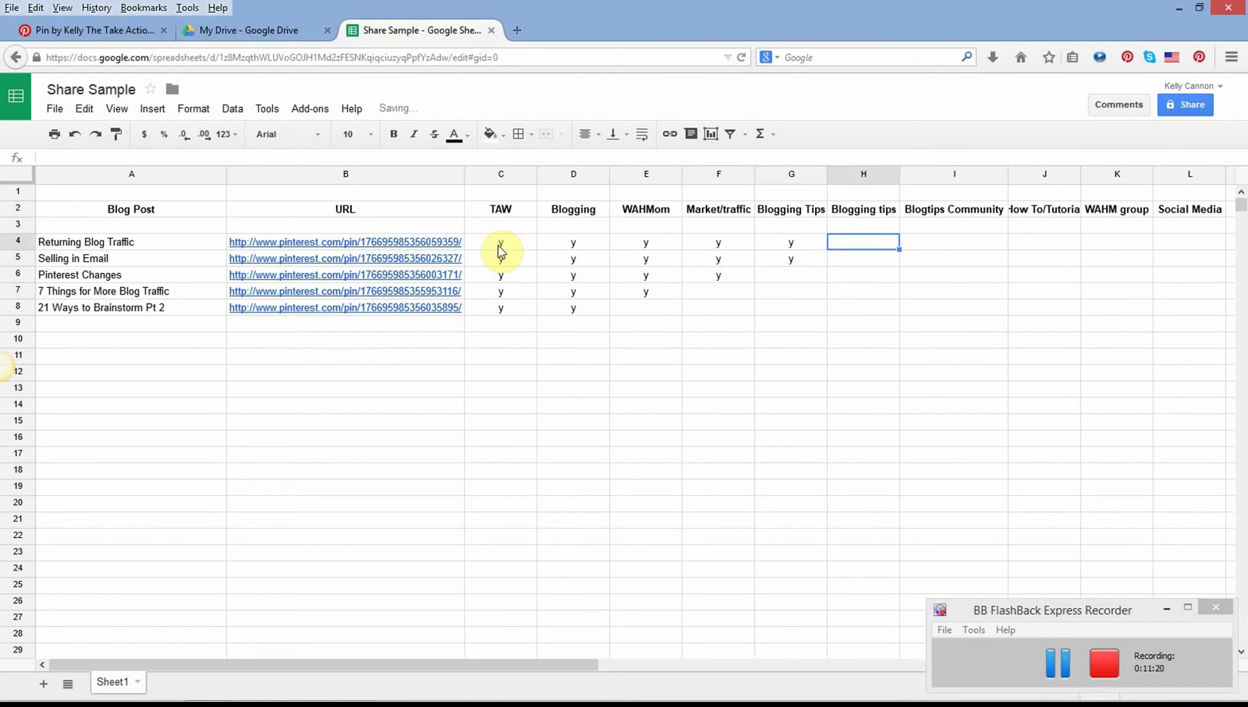
text(y)
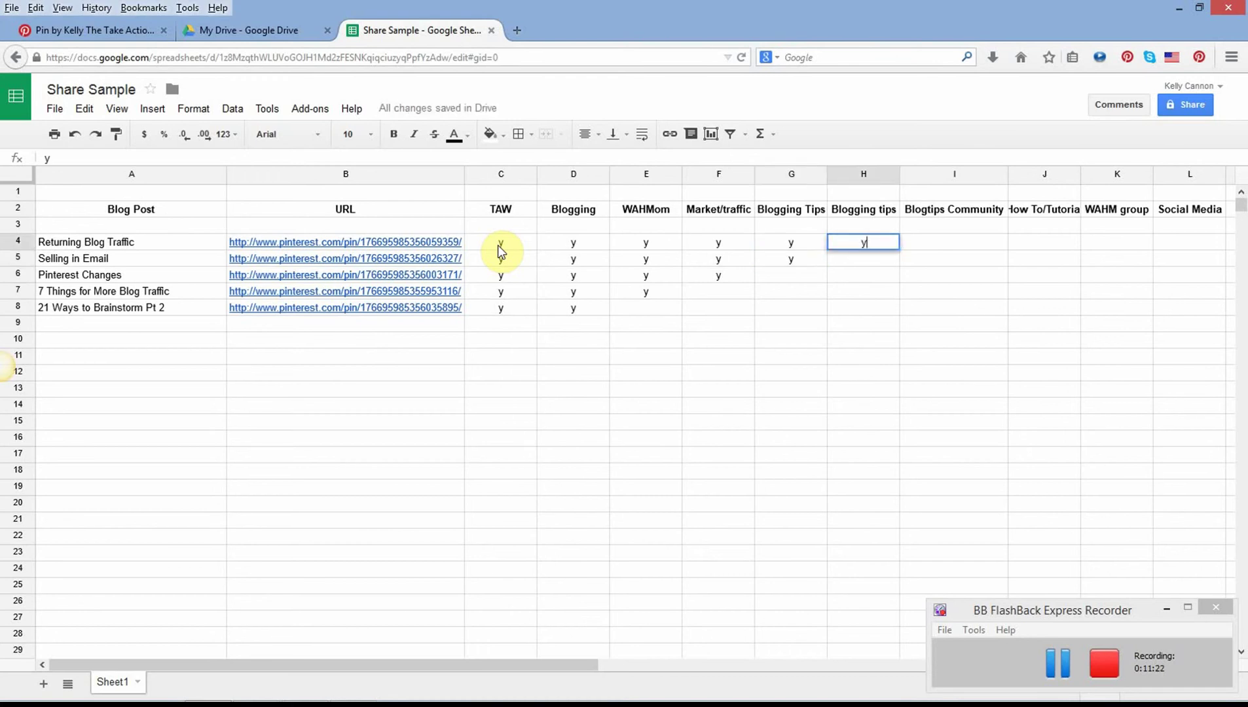
key(Return)
key(Down)
key(Down)
key(Down)
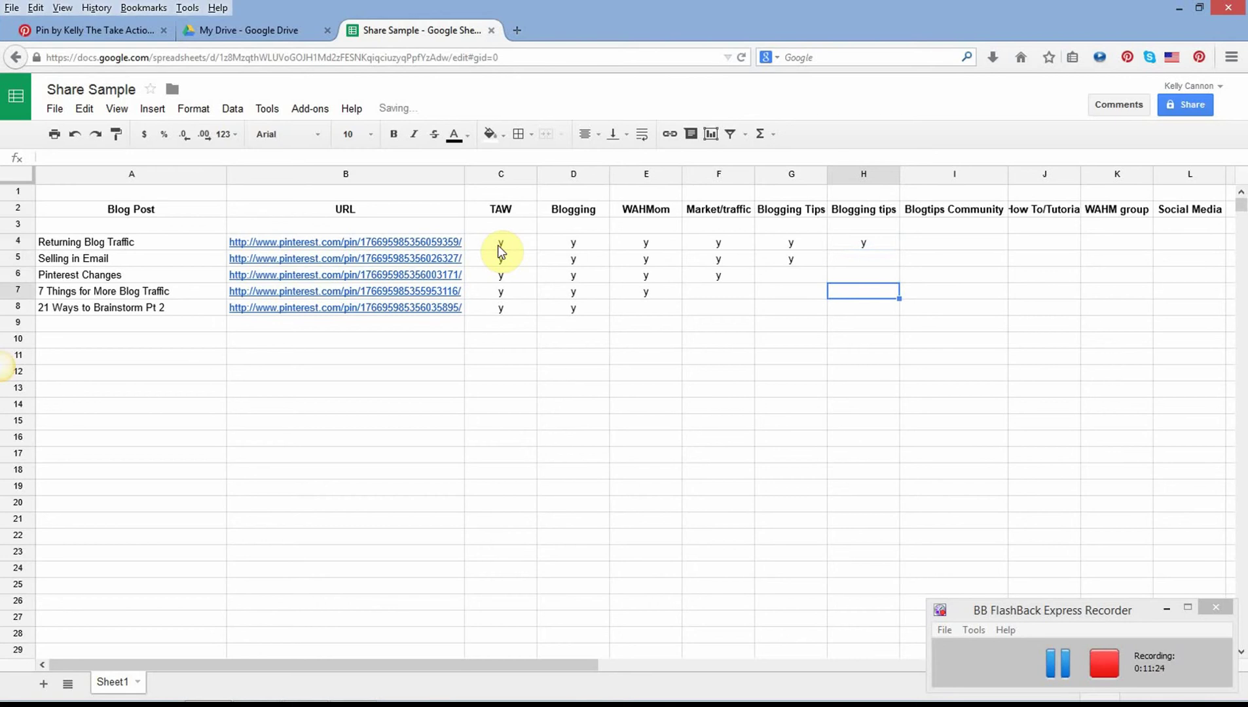
key(Left)
key(Left)
key(Left)
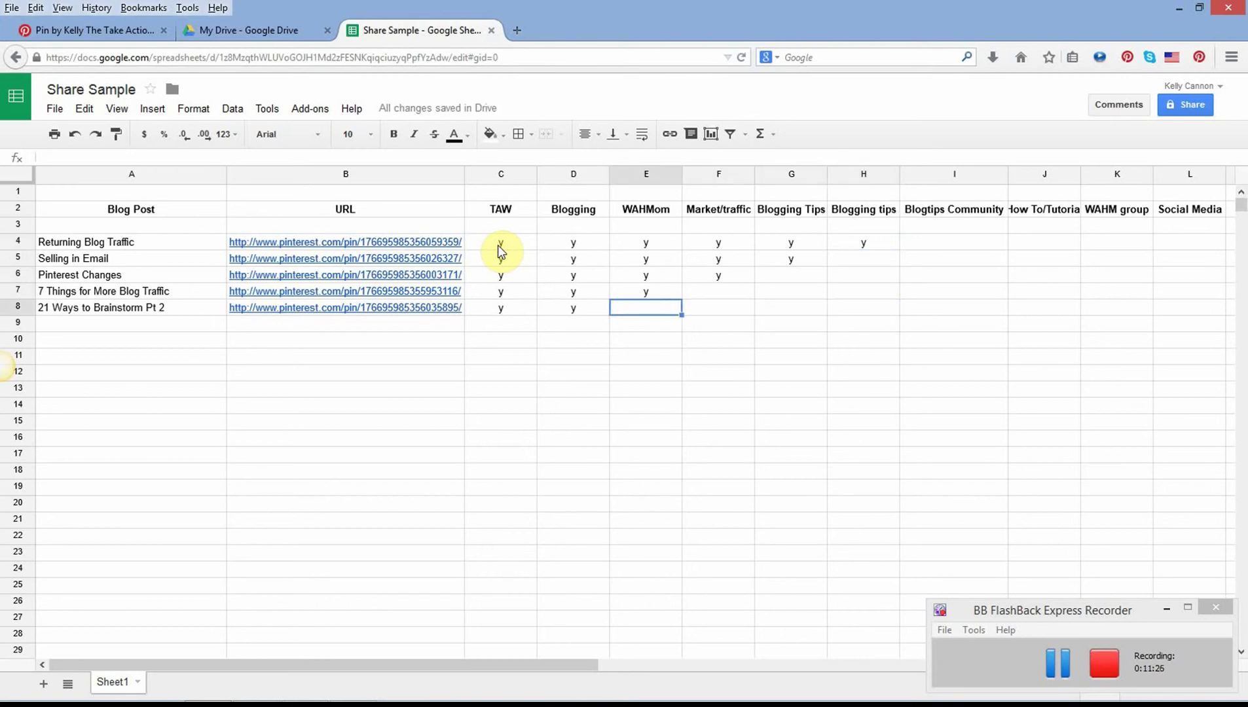
key(Down)
key(Left)
key(Left)
key(Left)
key(Right)
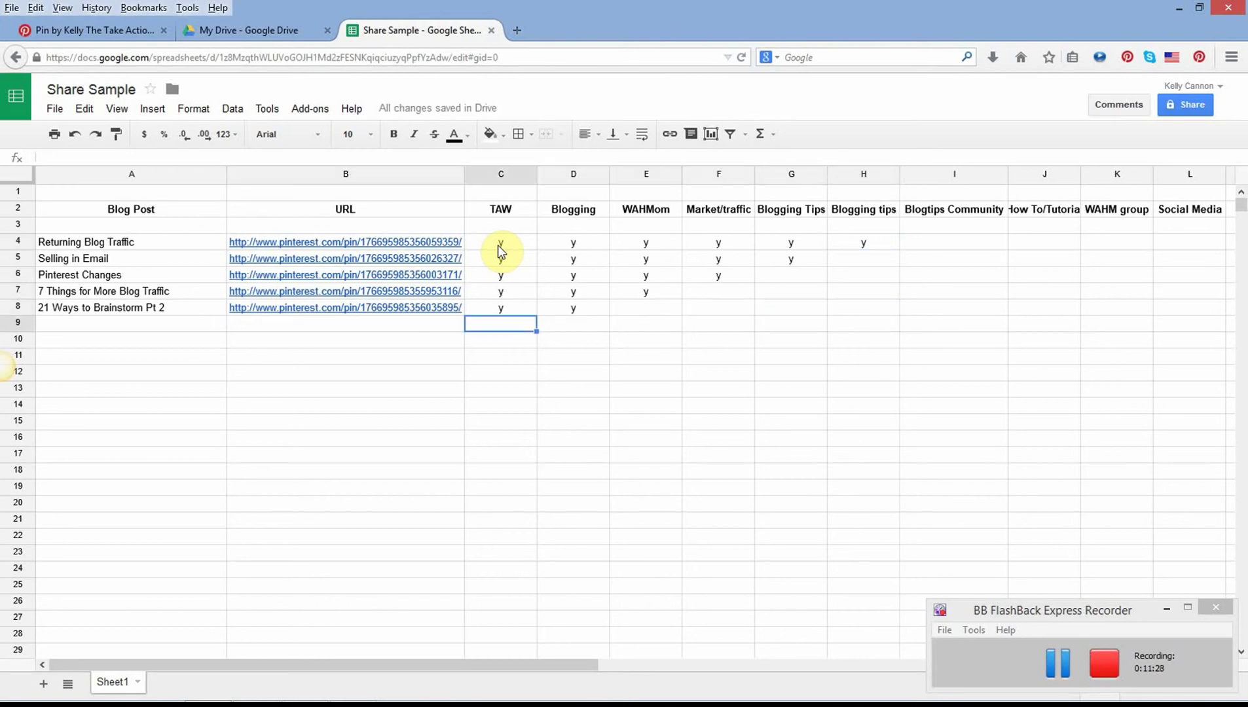
key(Right)
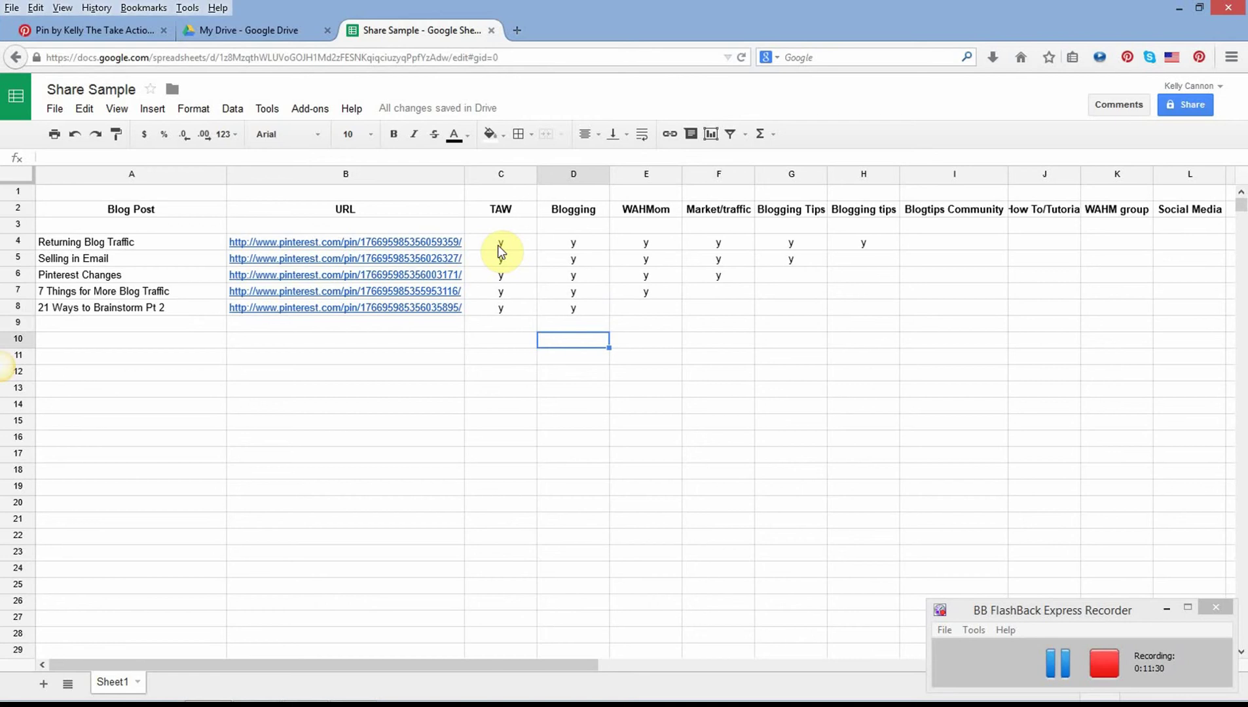
key(Right)
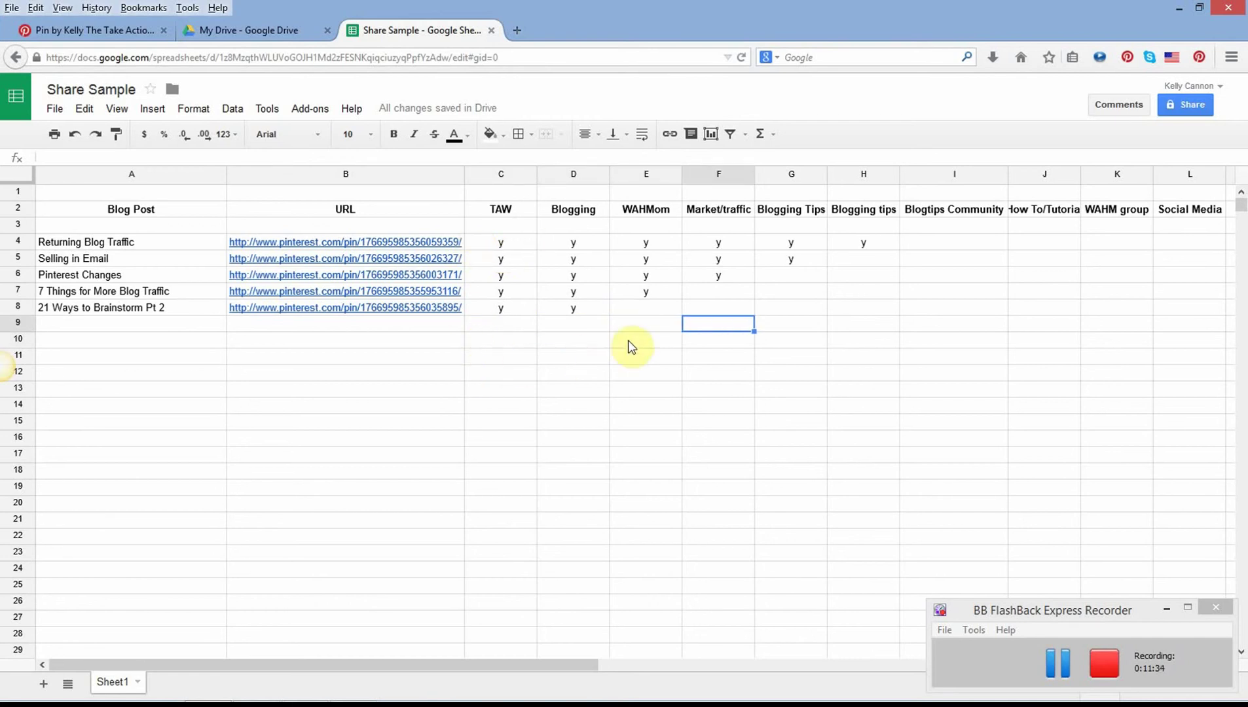
Enter "o" under Blogtips Community in the Returning Blog Traffic row
click(945, 241)
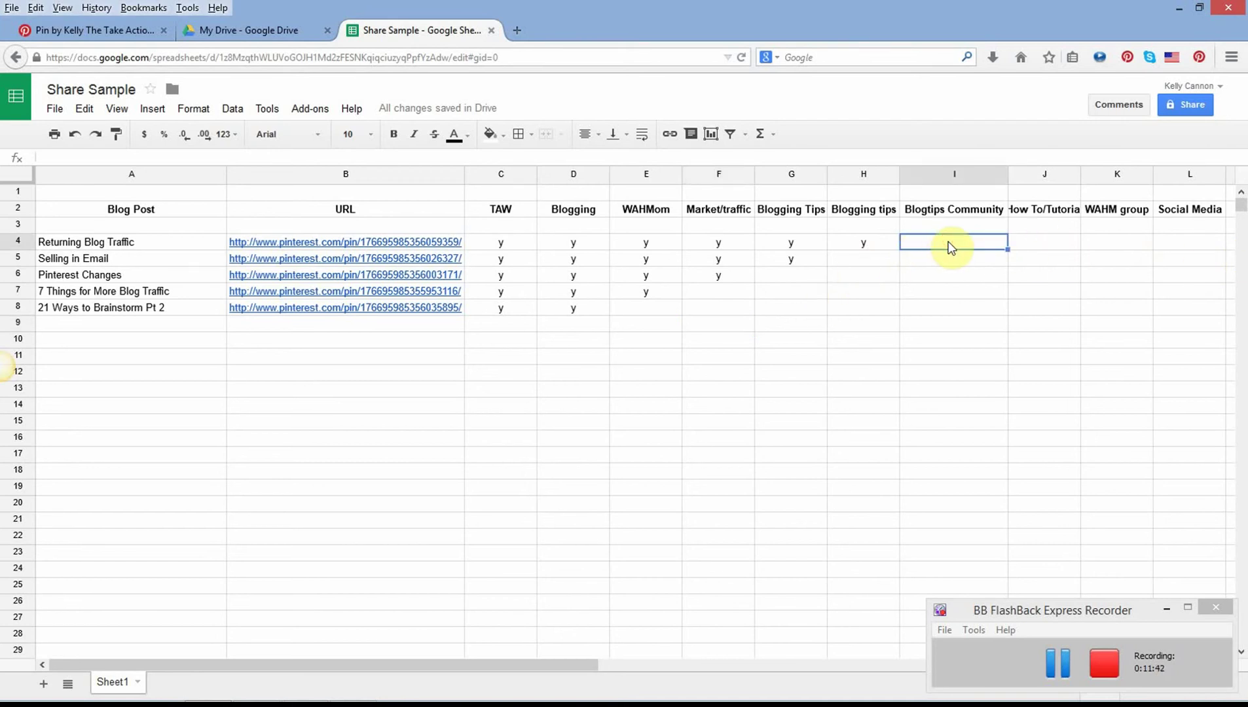
text(o)
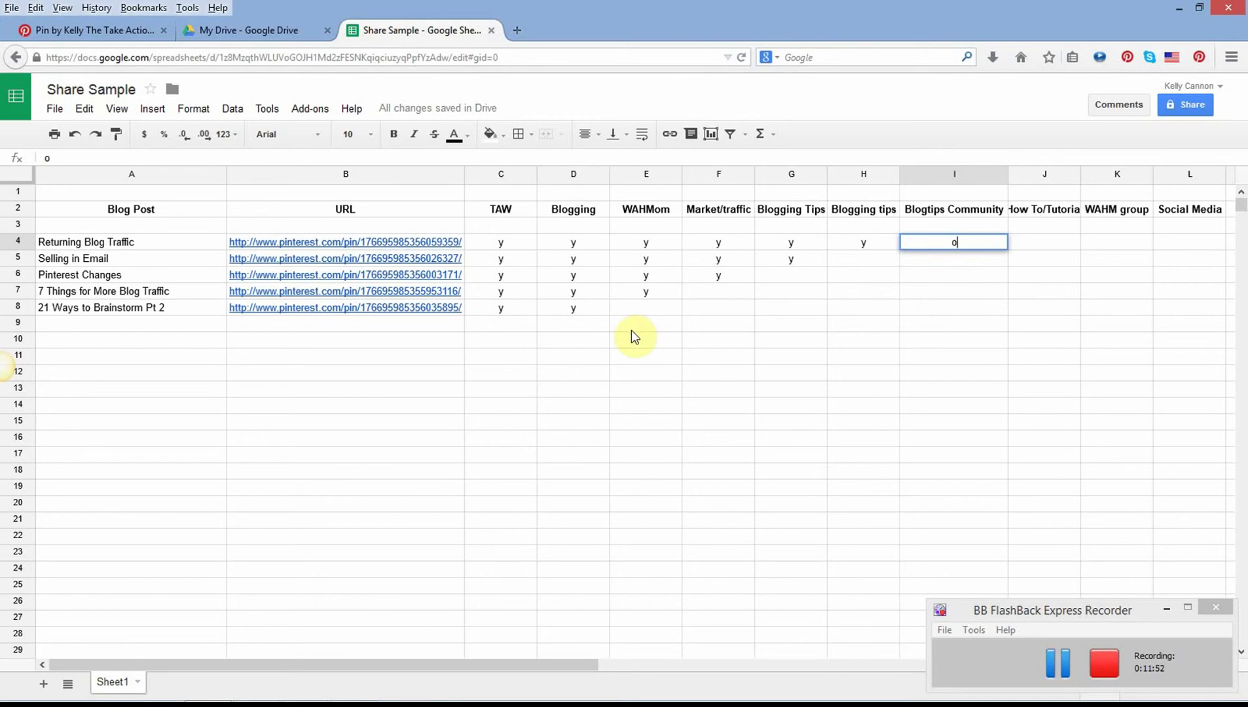
click(625, 310)
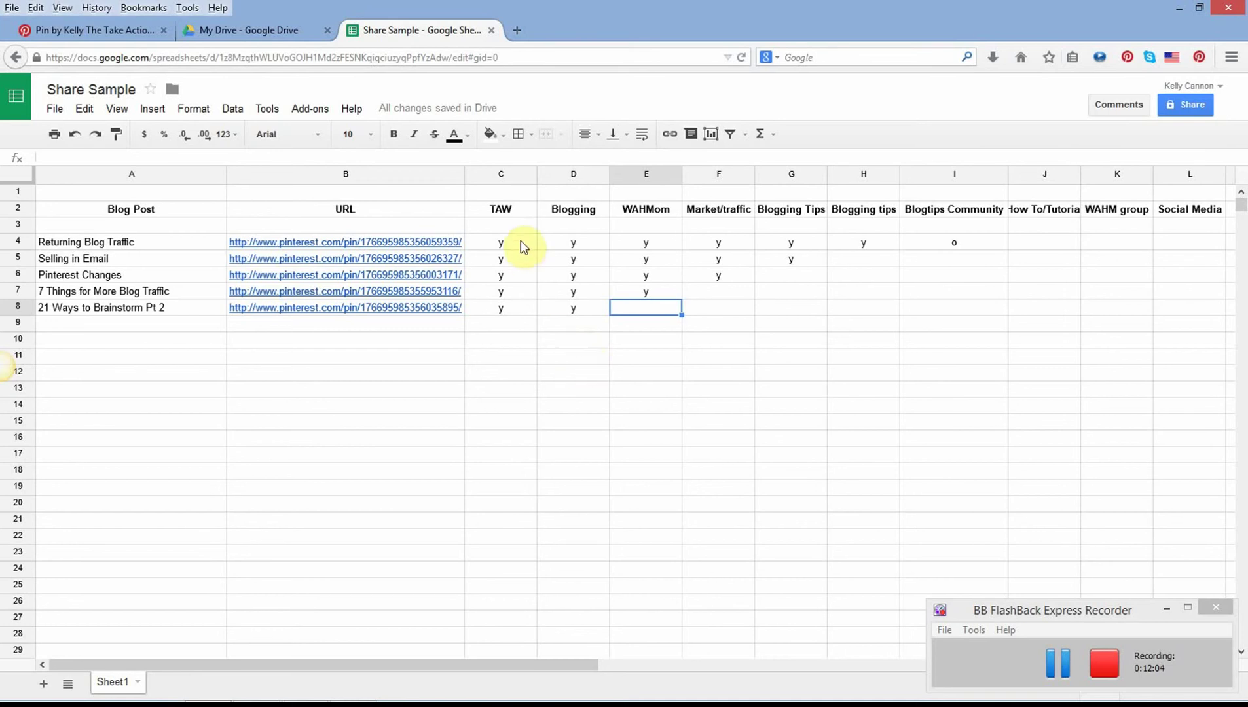
Clear all share marks from the TAW through Blogtips Community columns for the five blog posts, C4:I8
drag(502, 248, 1028, 261)
mouse_move(521, 242)
mouse_down()
mouse_move(571, 259)
mouse_move(538, 242)
mouse_move(944, 251)
mouse_move(980, 276)
mouse_move(976, 311)
mouse_up()
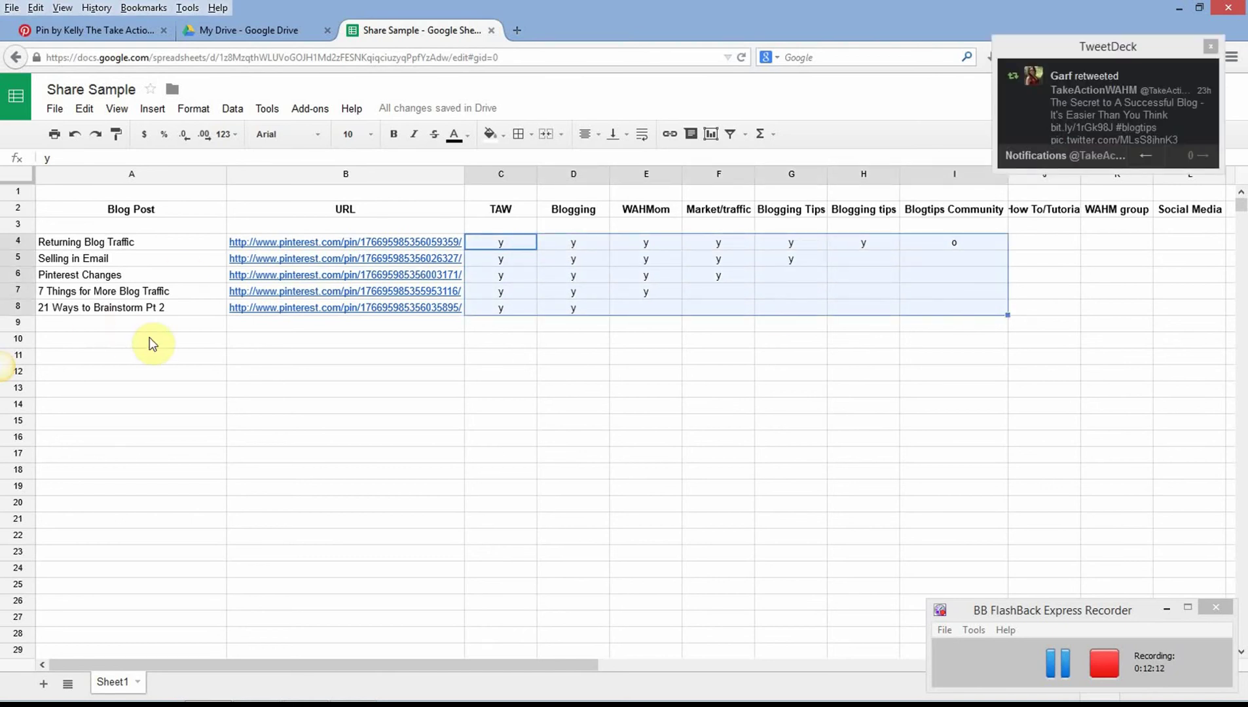
key(Delete)
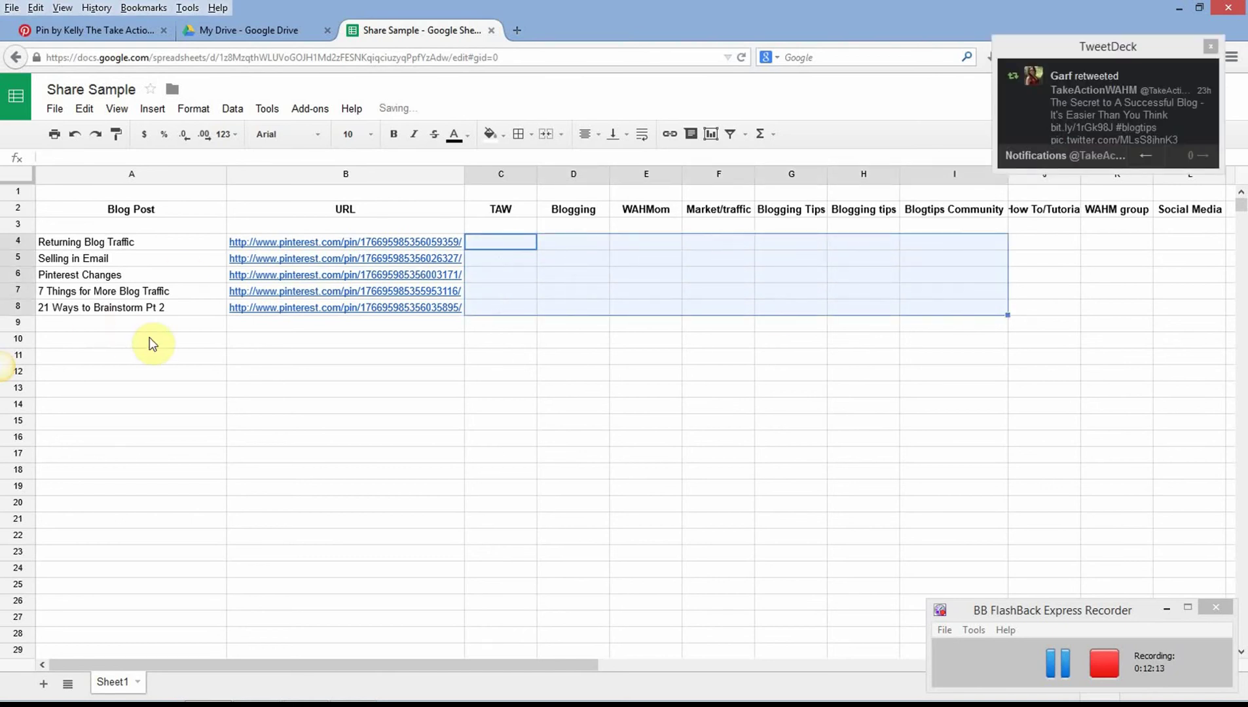
click(167, 438)
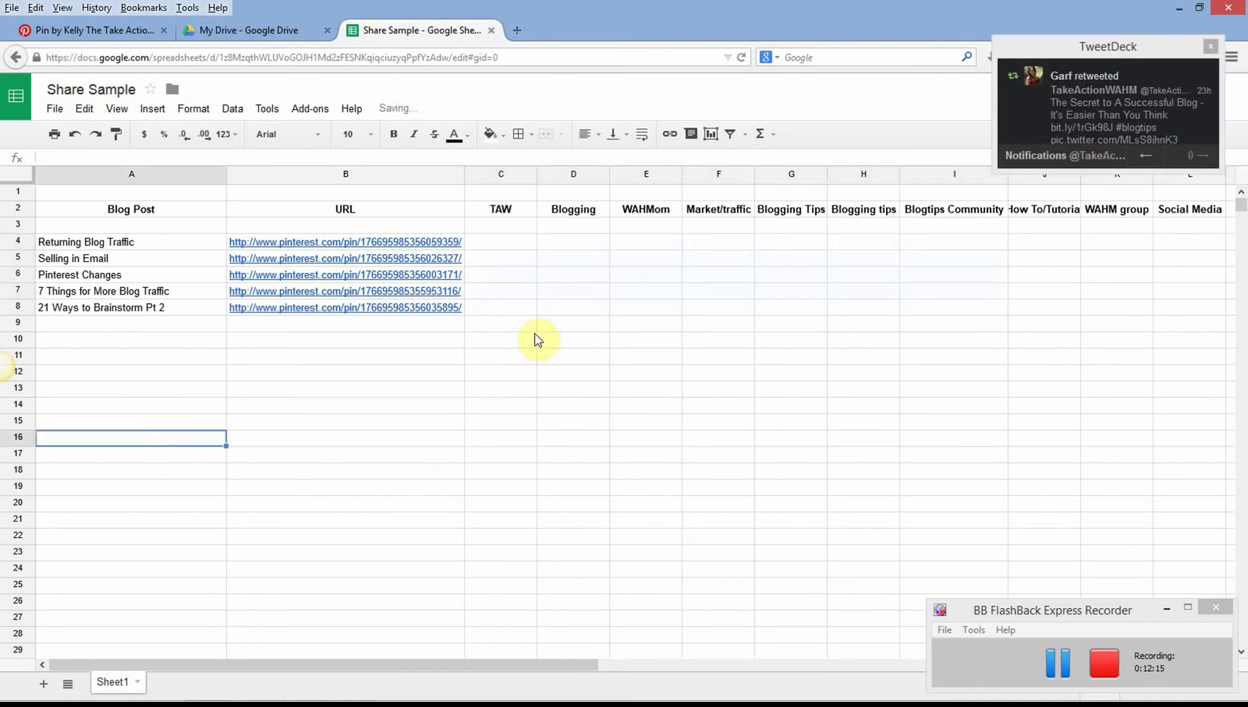
Enter the share date 11/1/2014 under both TAW and Blogging in the Returning Blog Traffic row
click(492, 244)
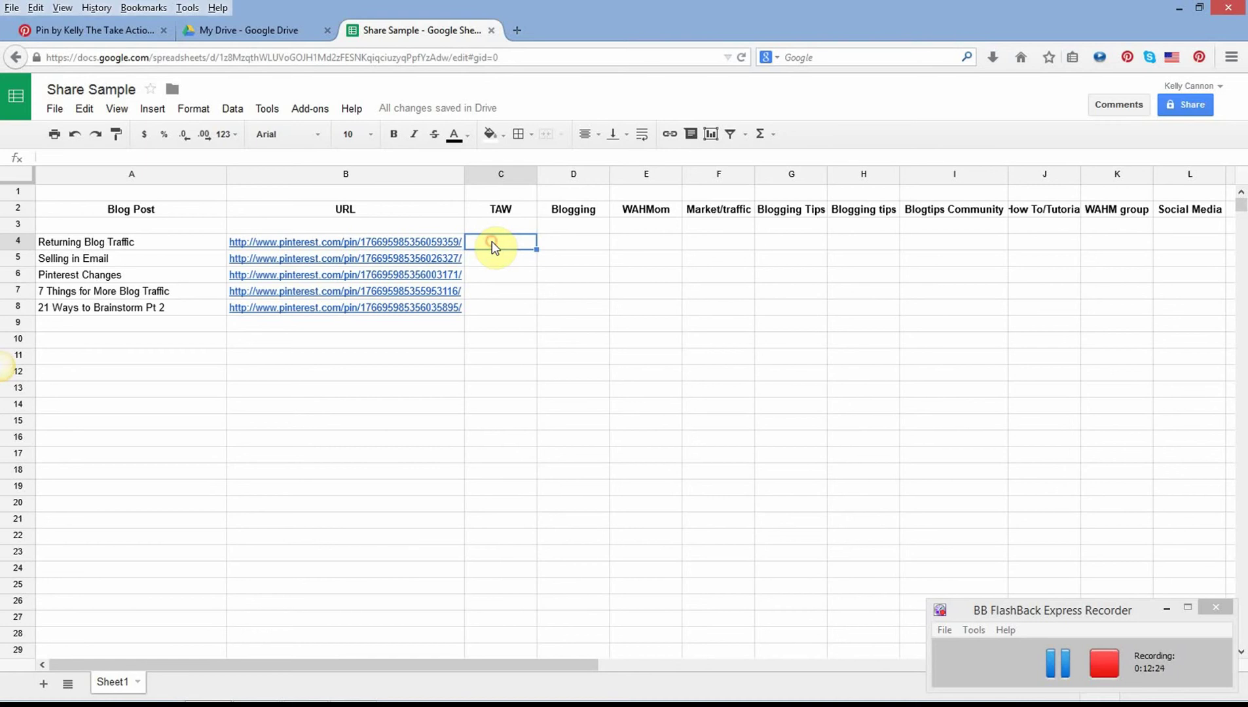
click(491, 241)
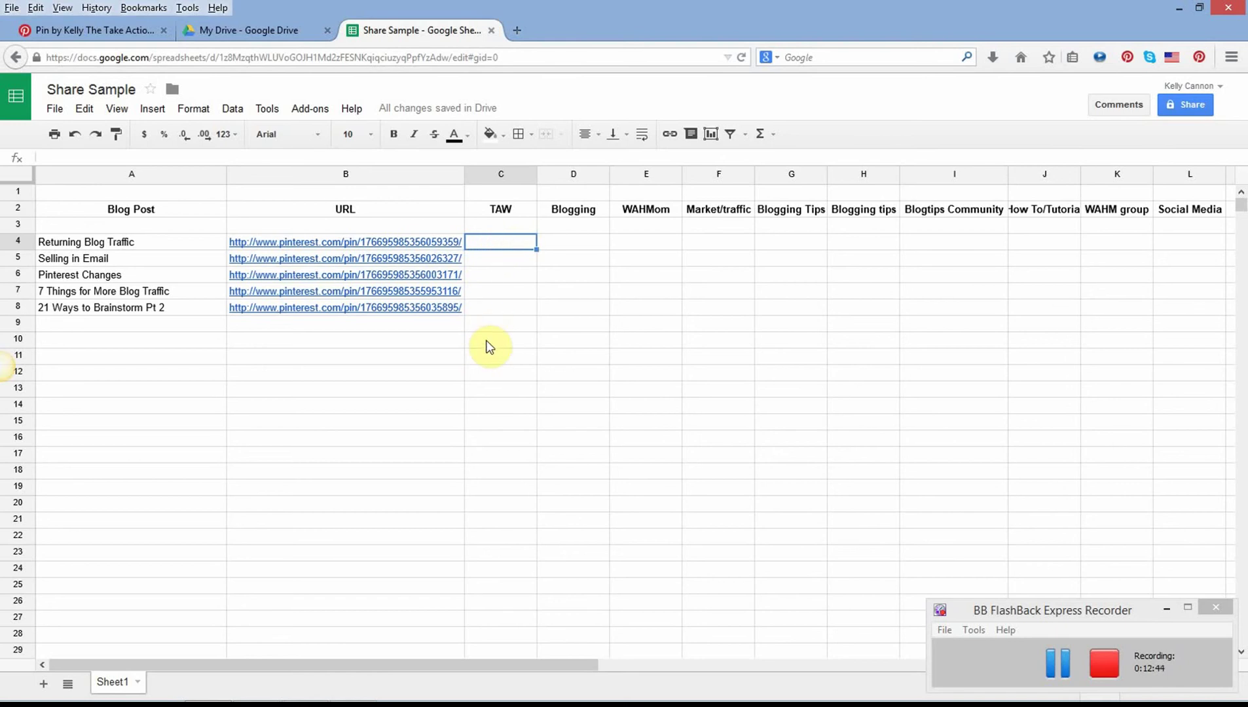
text(11/1/2014)
key(Right)
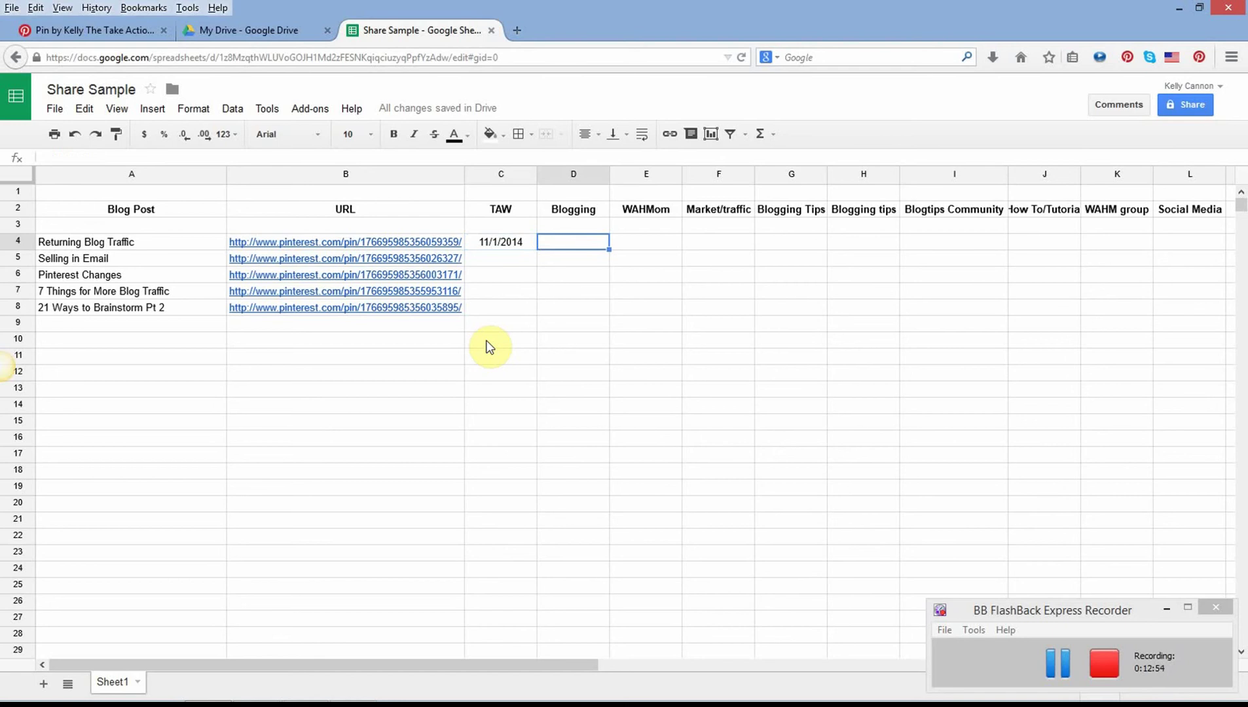
text(11/1/2014)
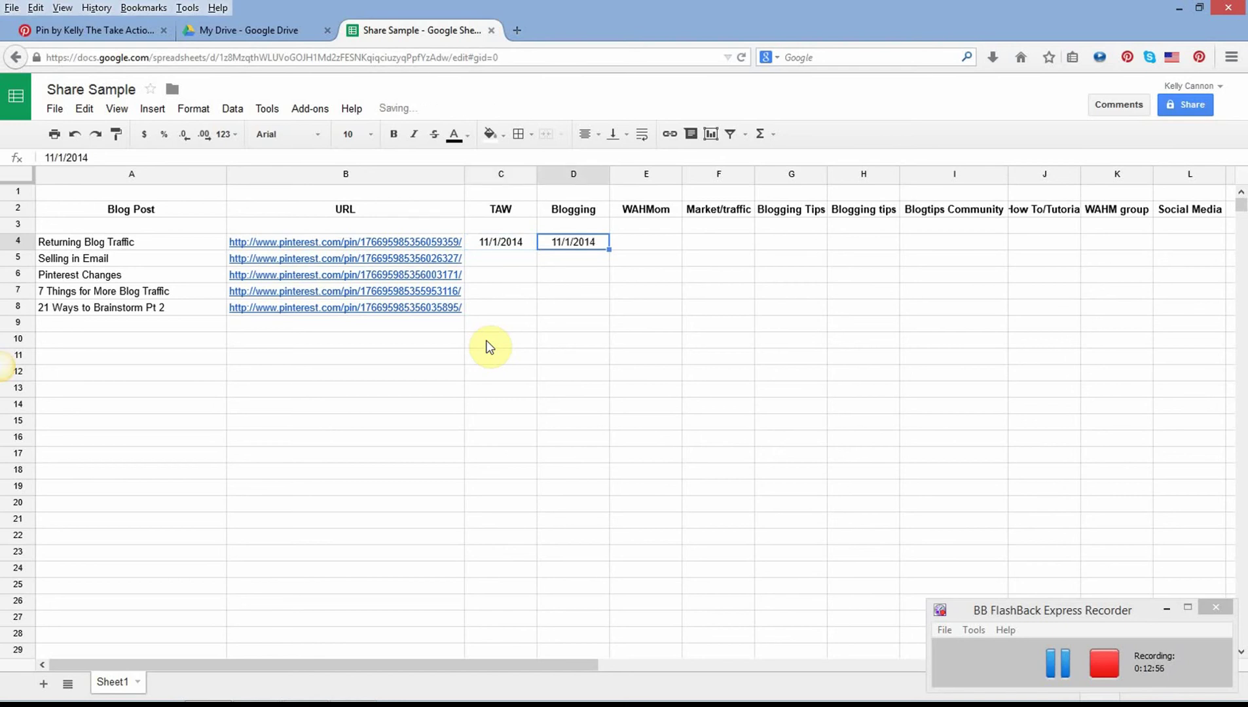
click(517, 327)
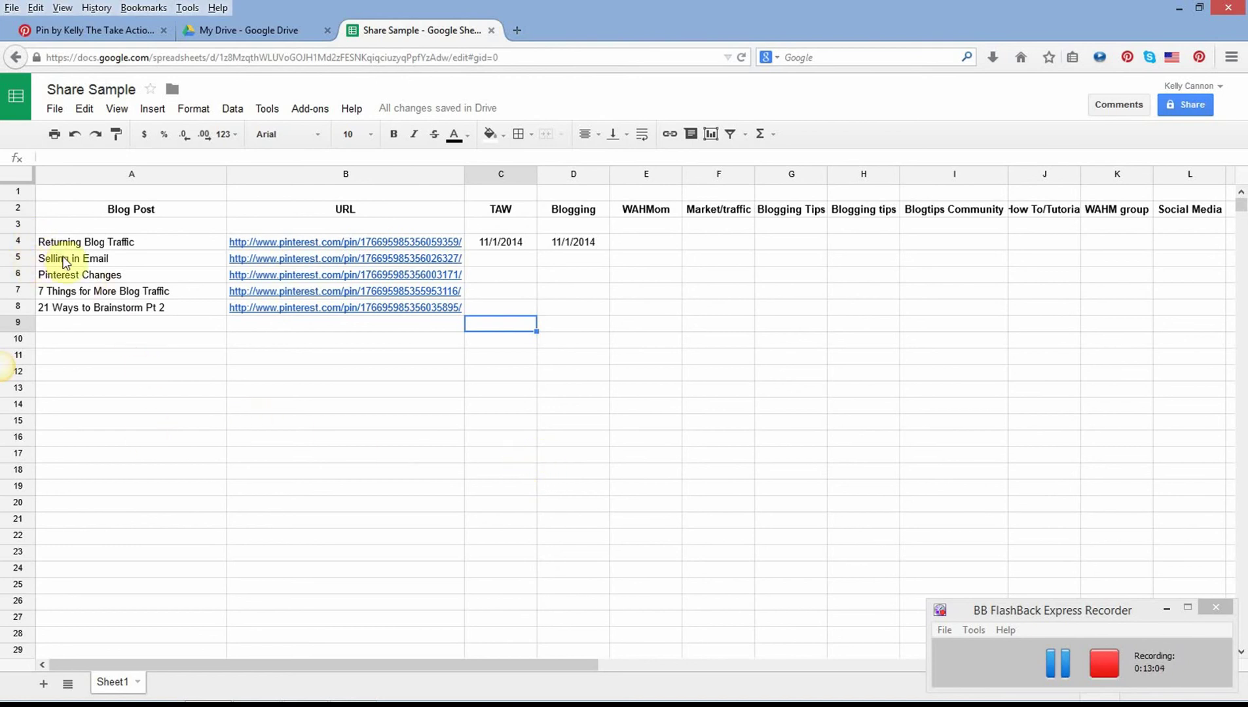
Add a bottom border across the entire Selling in Email row, row 5
click(23, 257)
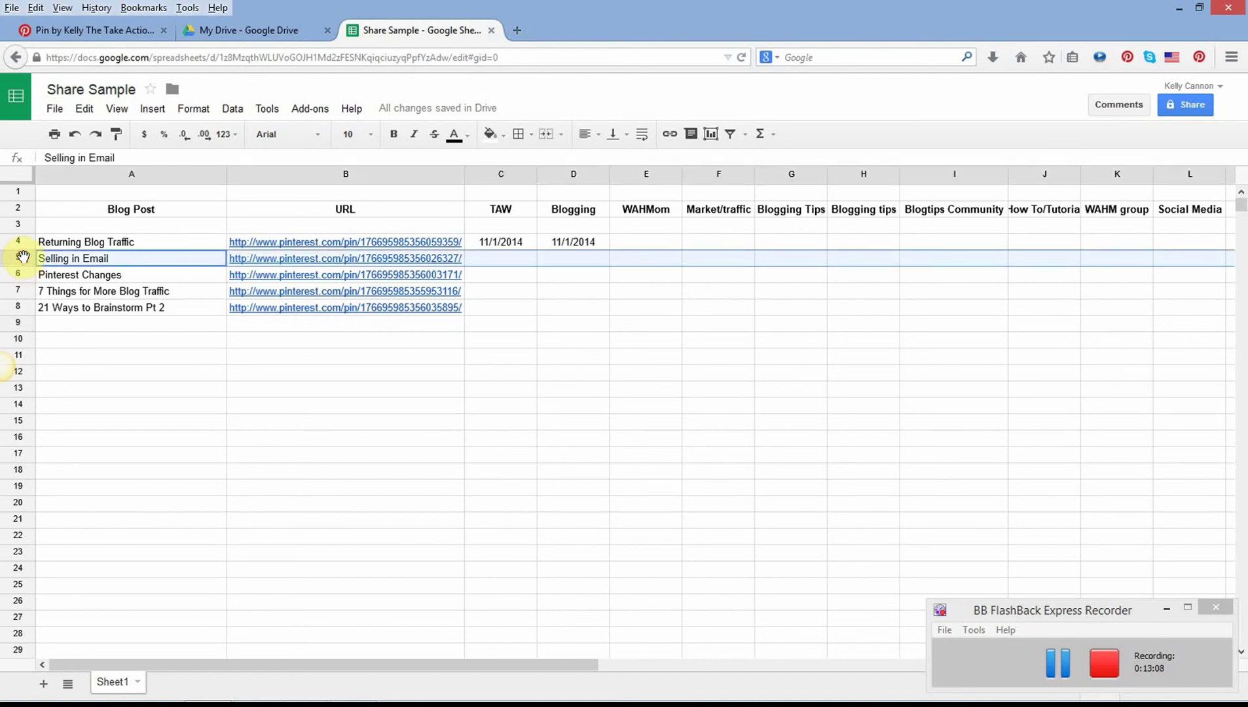
click(517, 135)
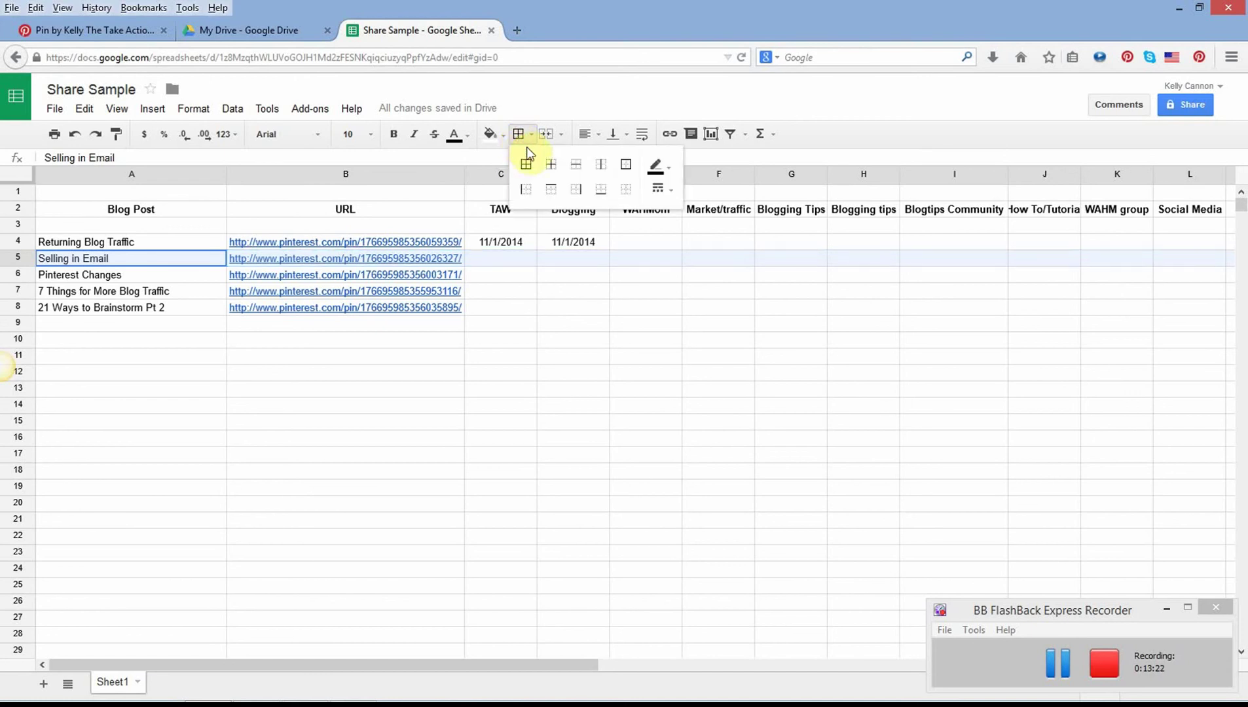
click(600, 191)
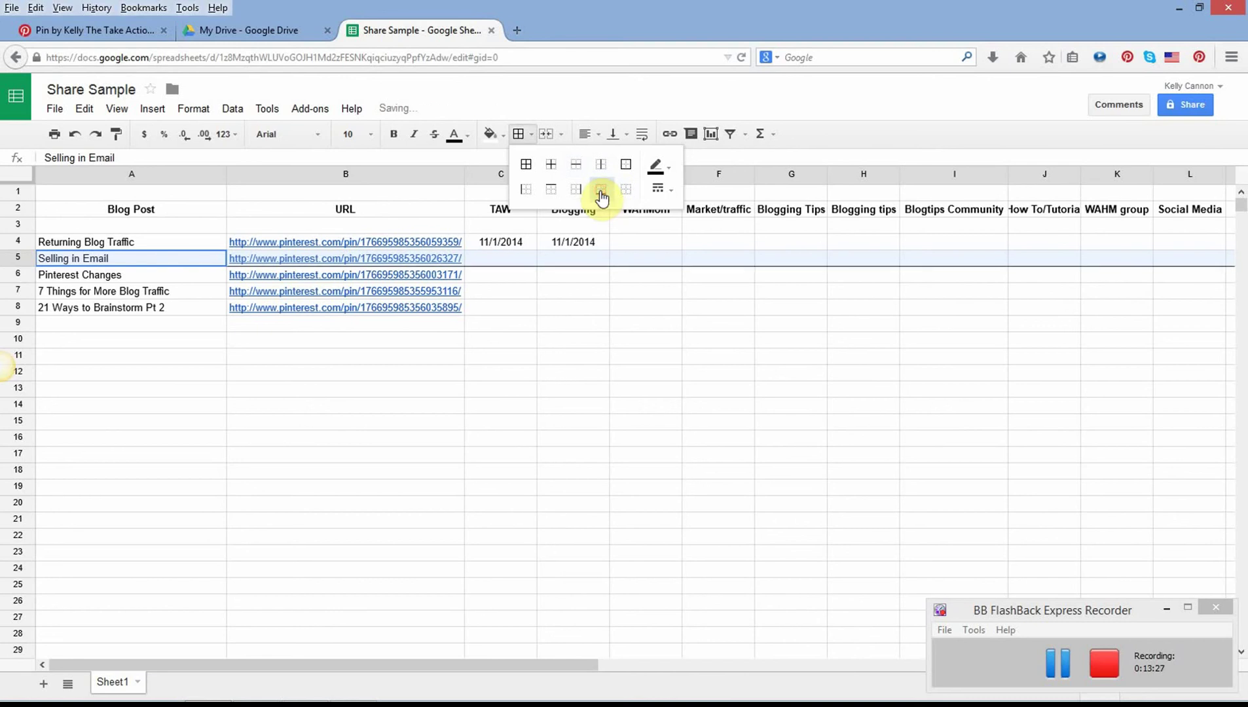
click(455, 468)
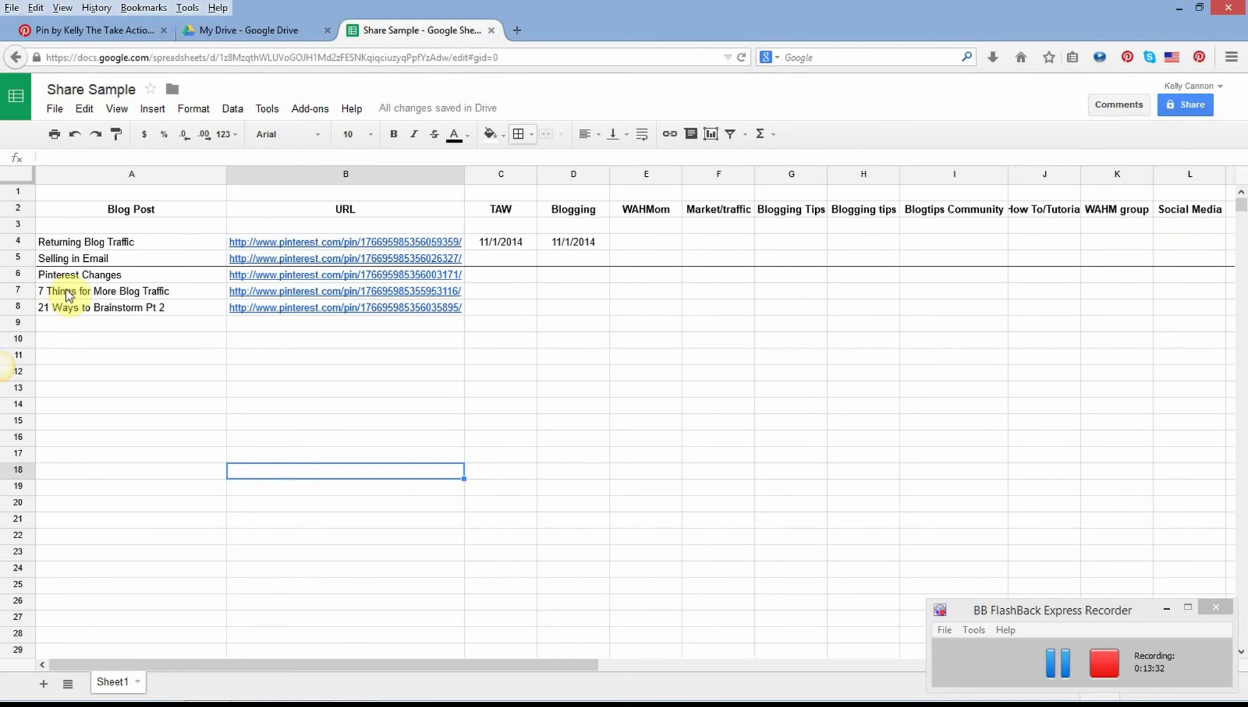
Add a bottom border across the entire 7 Things for More Blog Traffic row, row 7
click(20, 293)
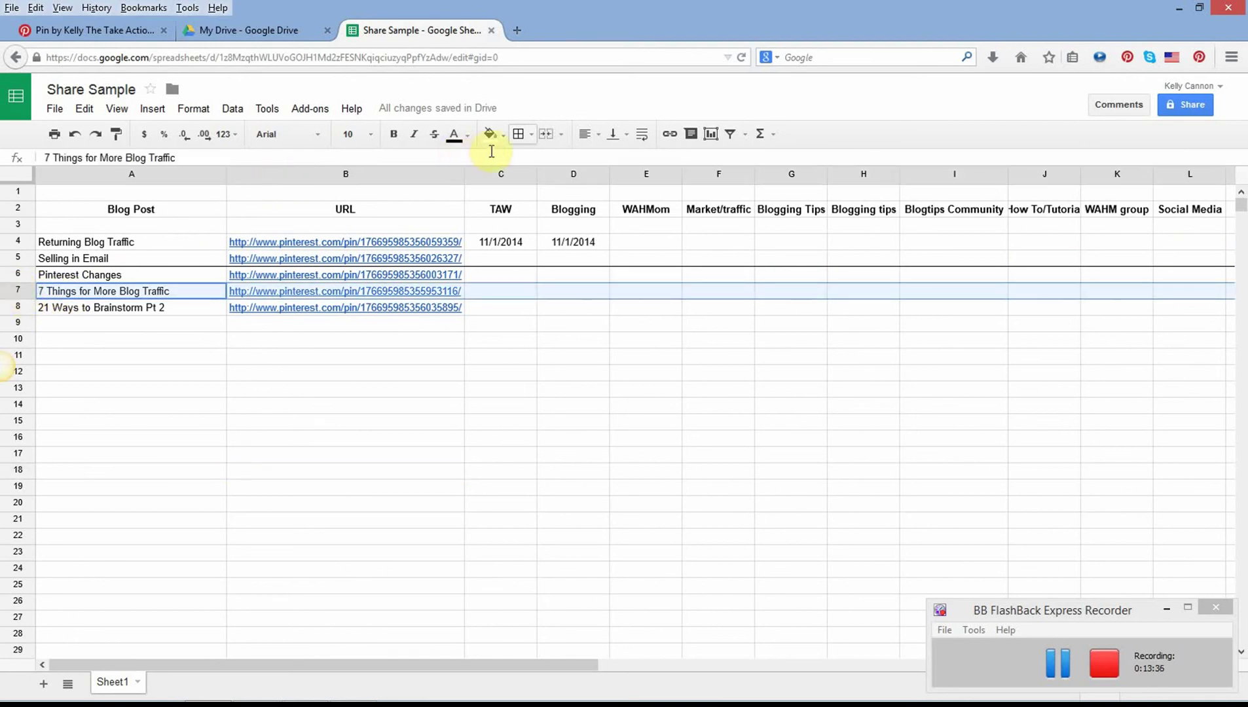
click(529, 138)
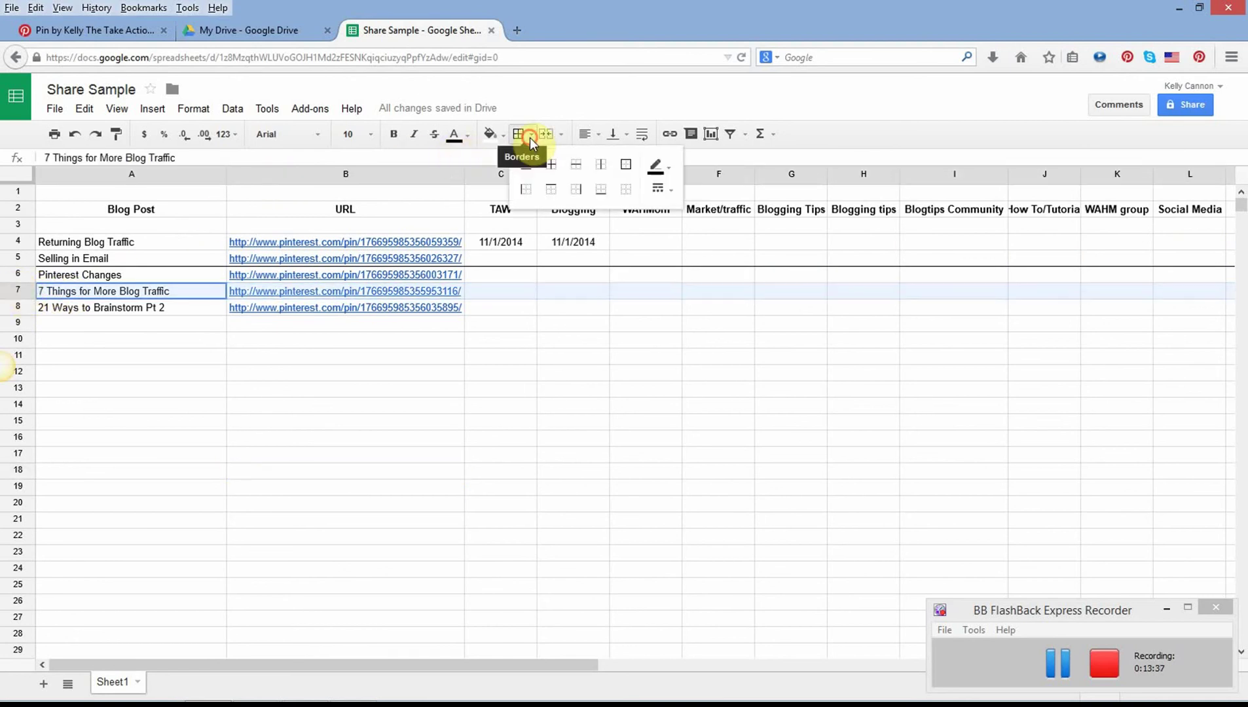
click(599, 191)
click(499, 387)
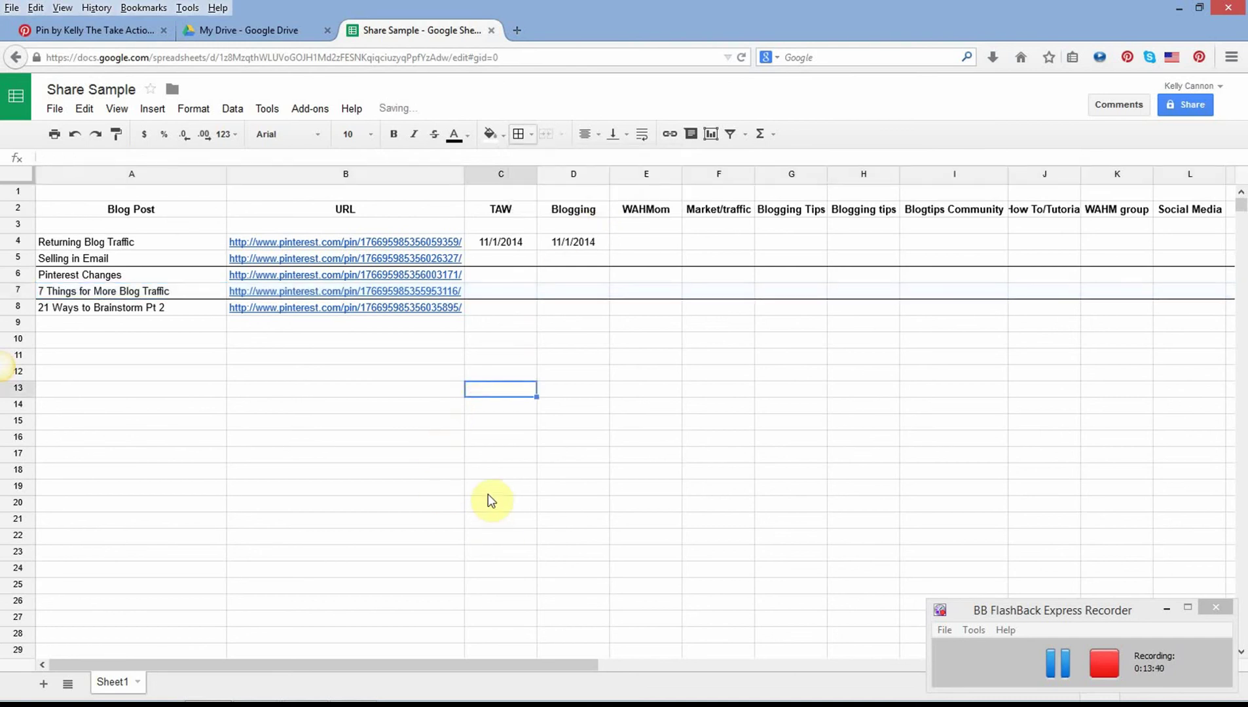
Look over the board columns across the sheet as far as Reviews and return to the Blog Post column
click(716, 276)
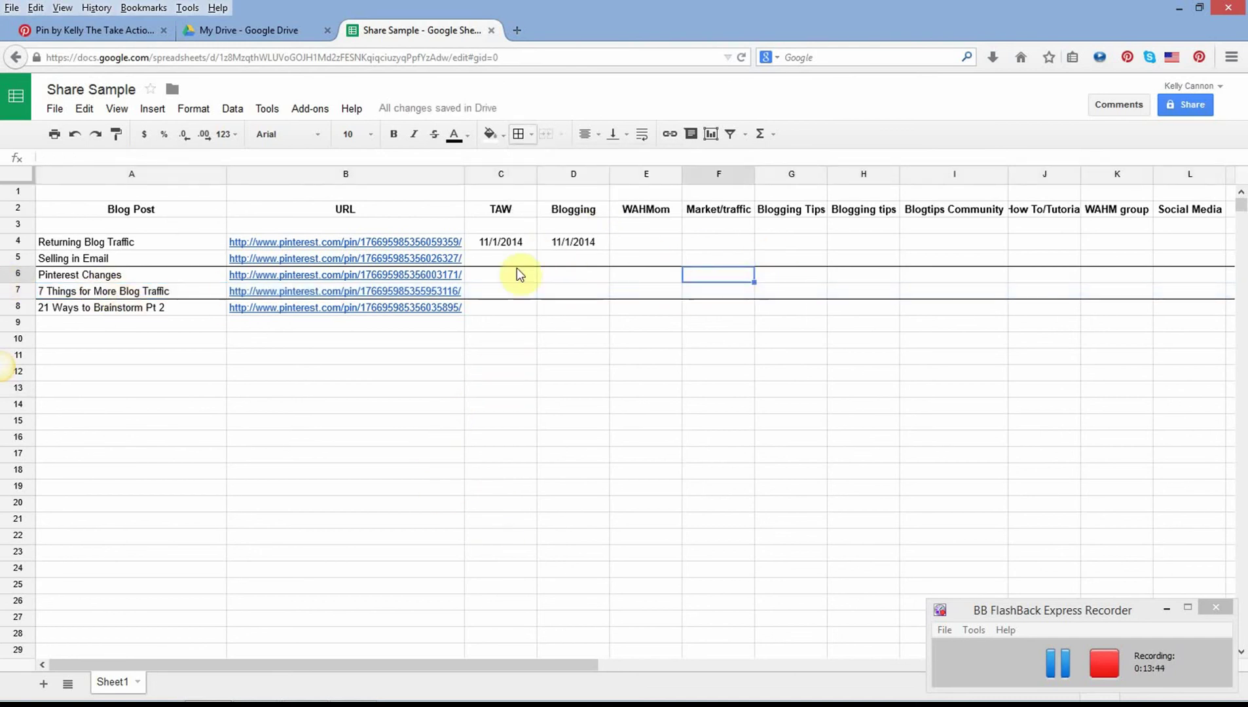
click(715, 261)
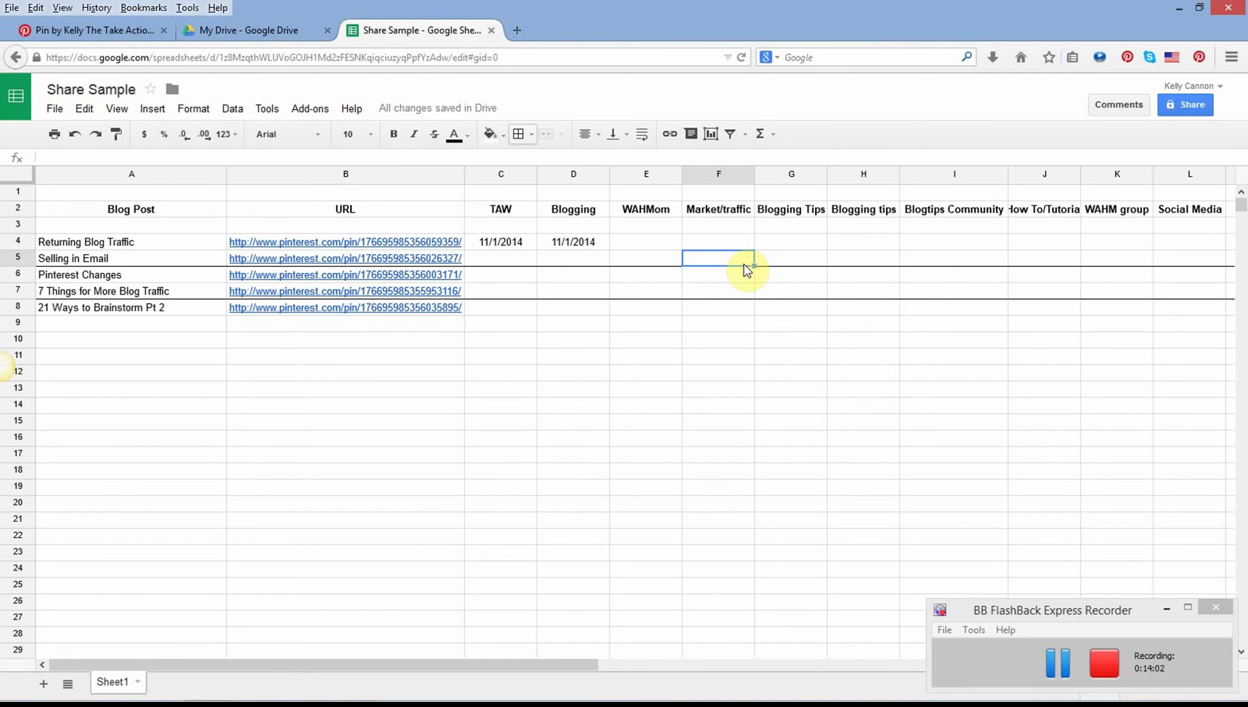
drag(377, 661, 241, 648)
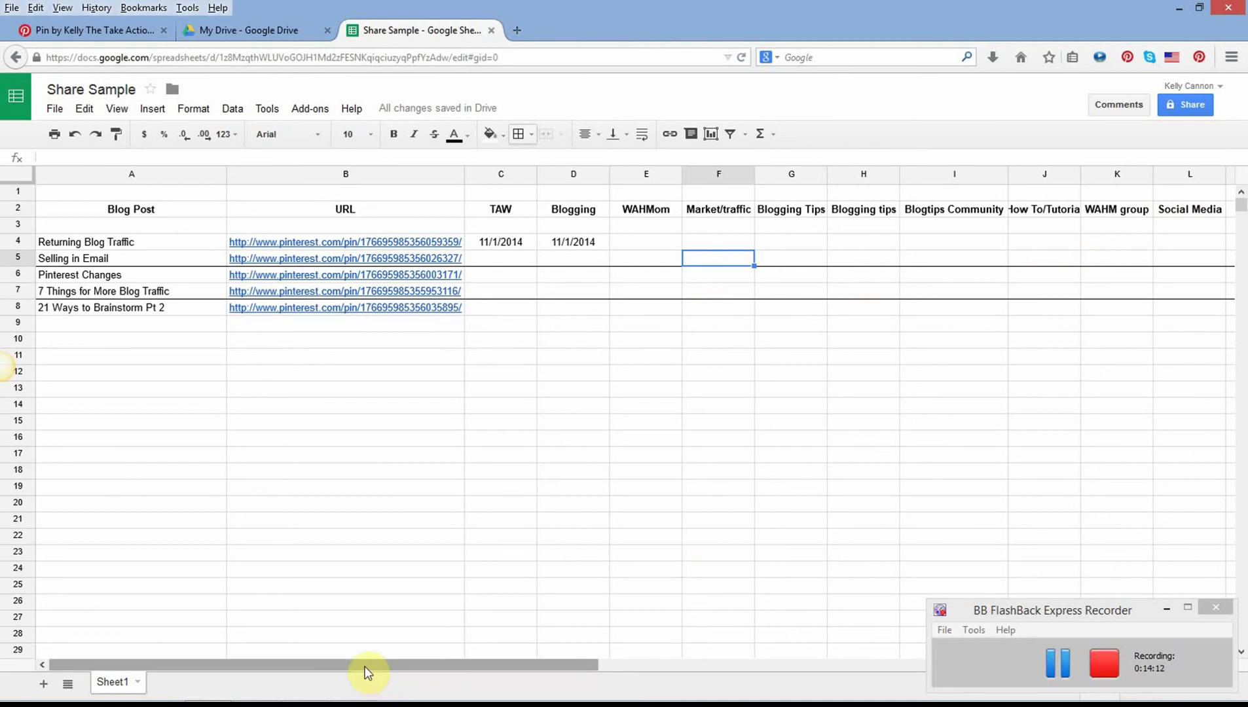
drag(353, 665, 527, 661)
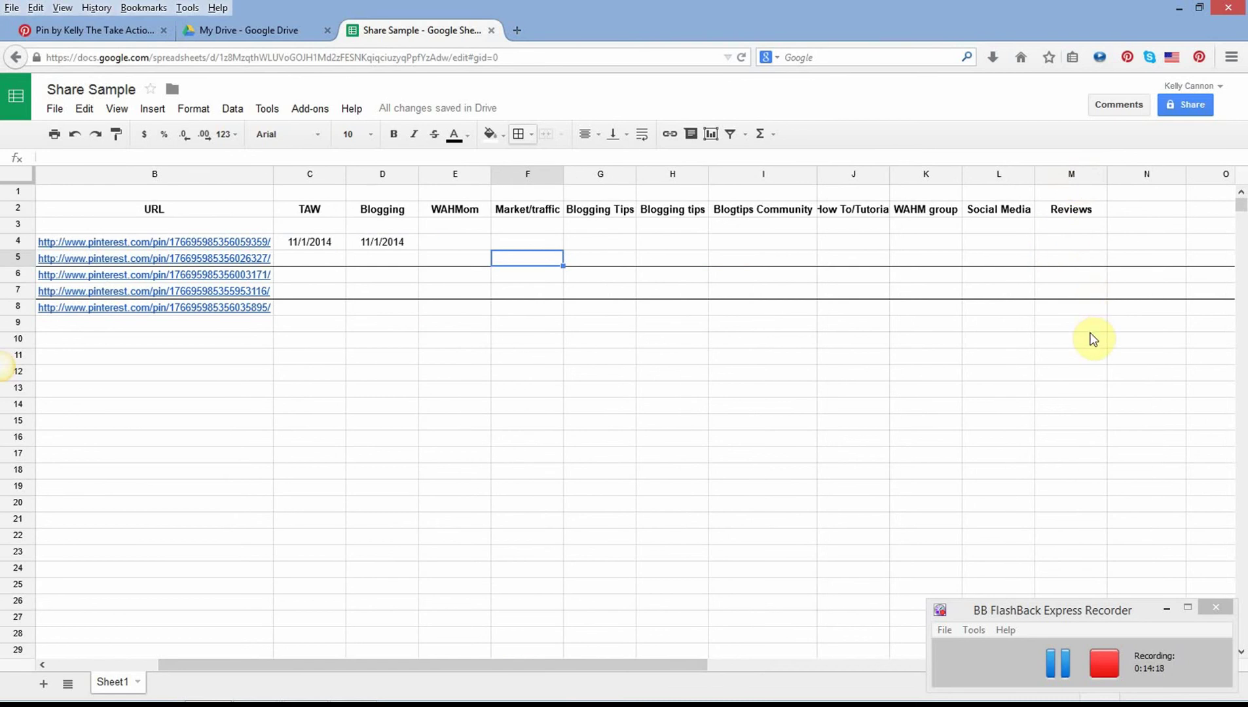
drag(603, 661, 800, 684)
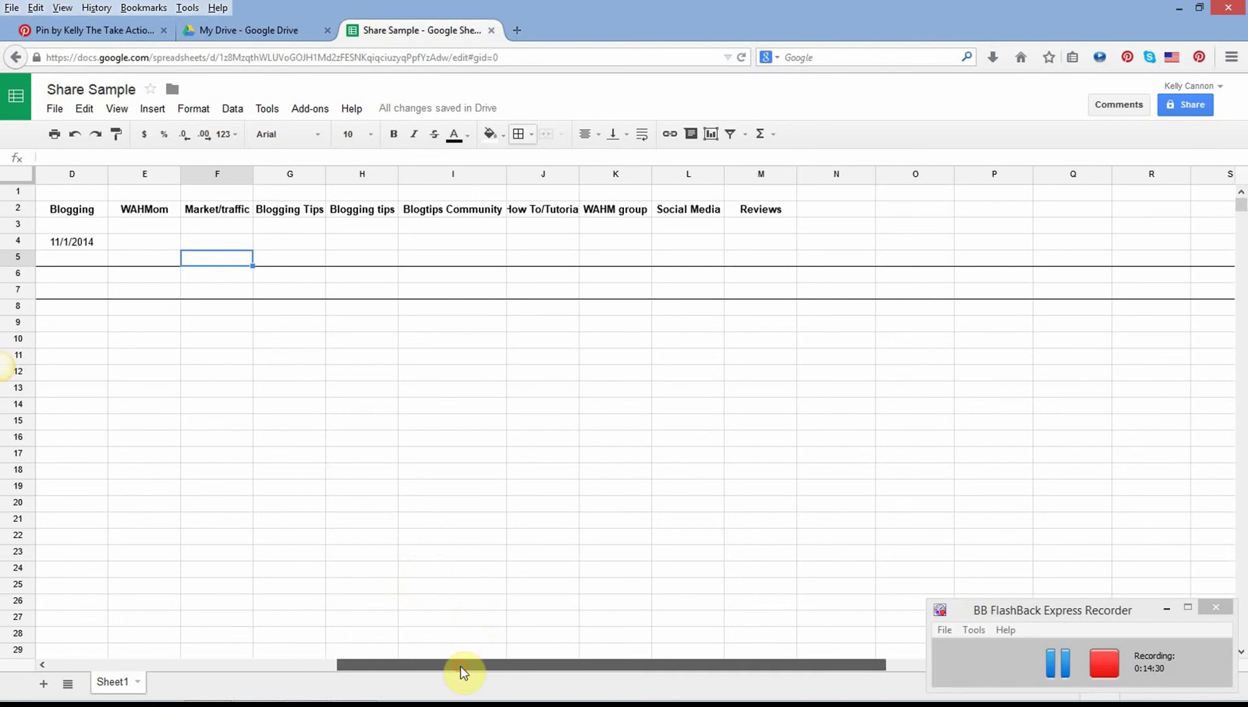
drag(460, 666, 40, 684)
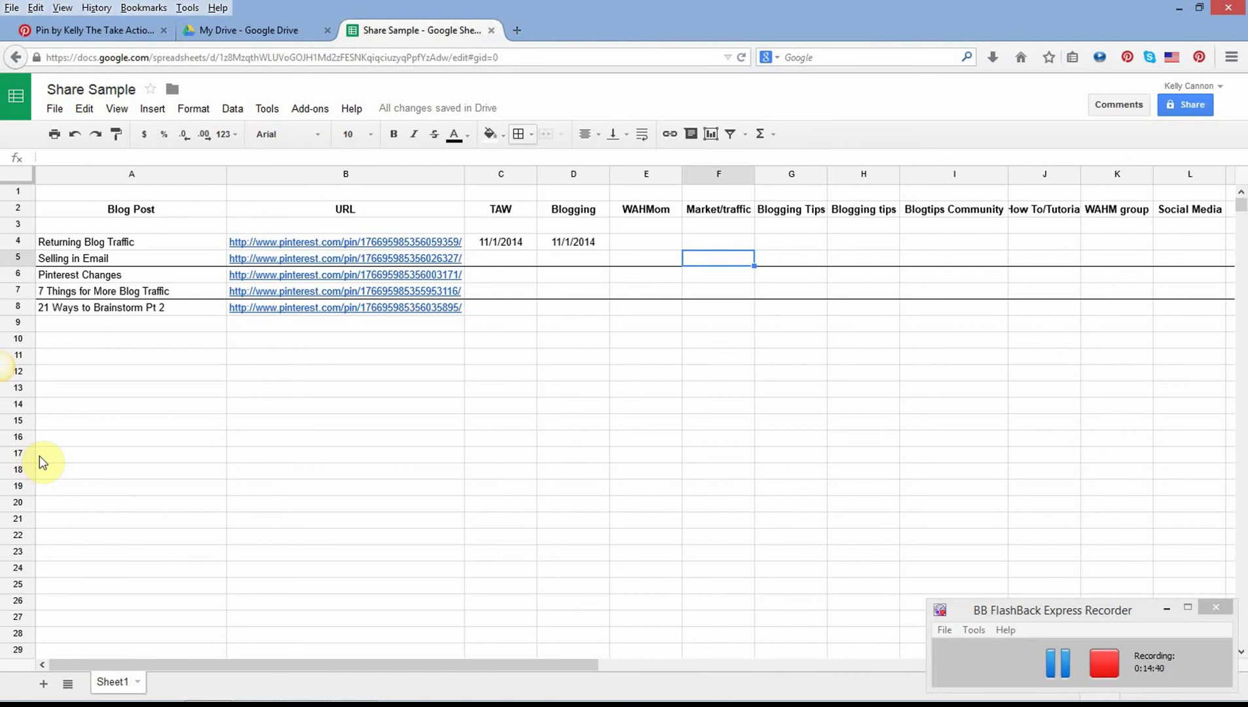
click(192, 107)
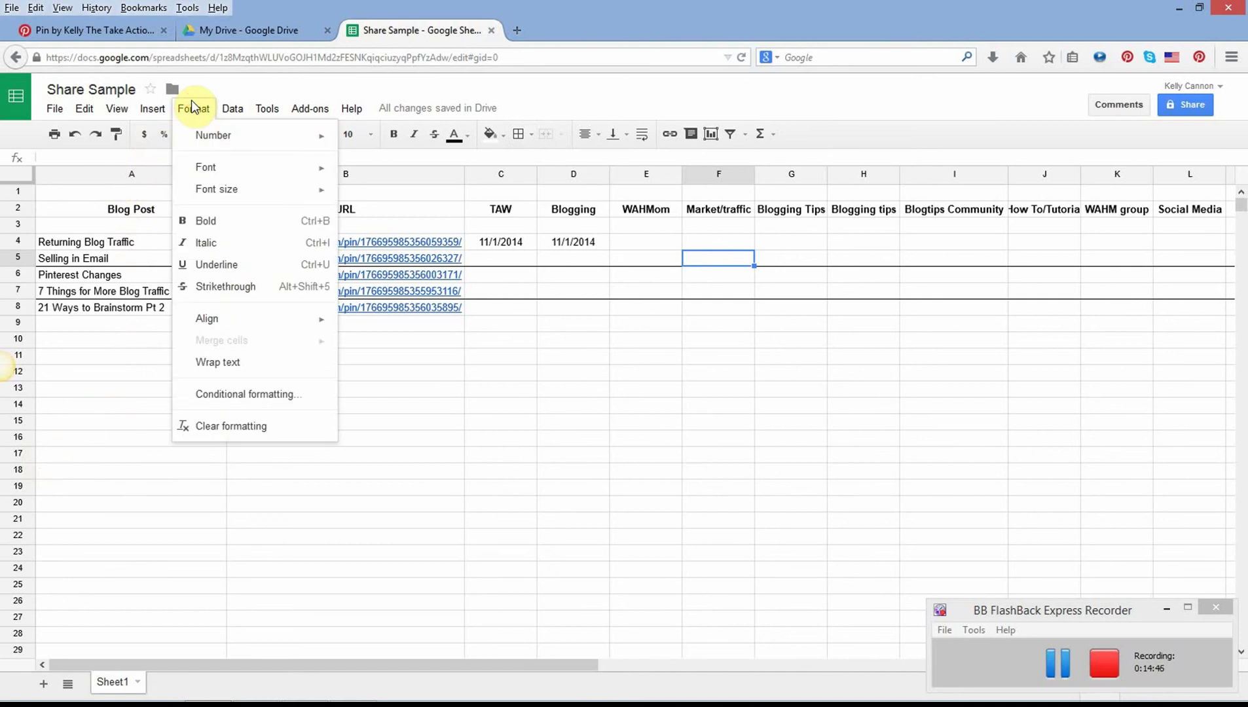
mouse_move(265, 115)
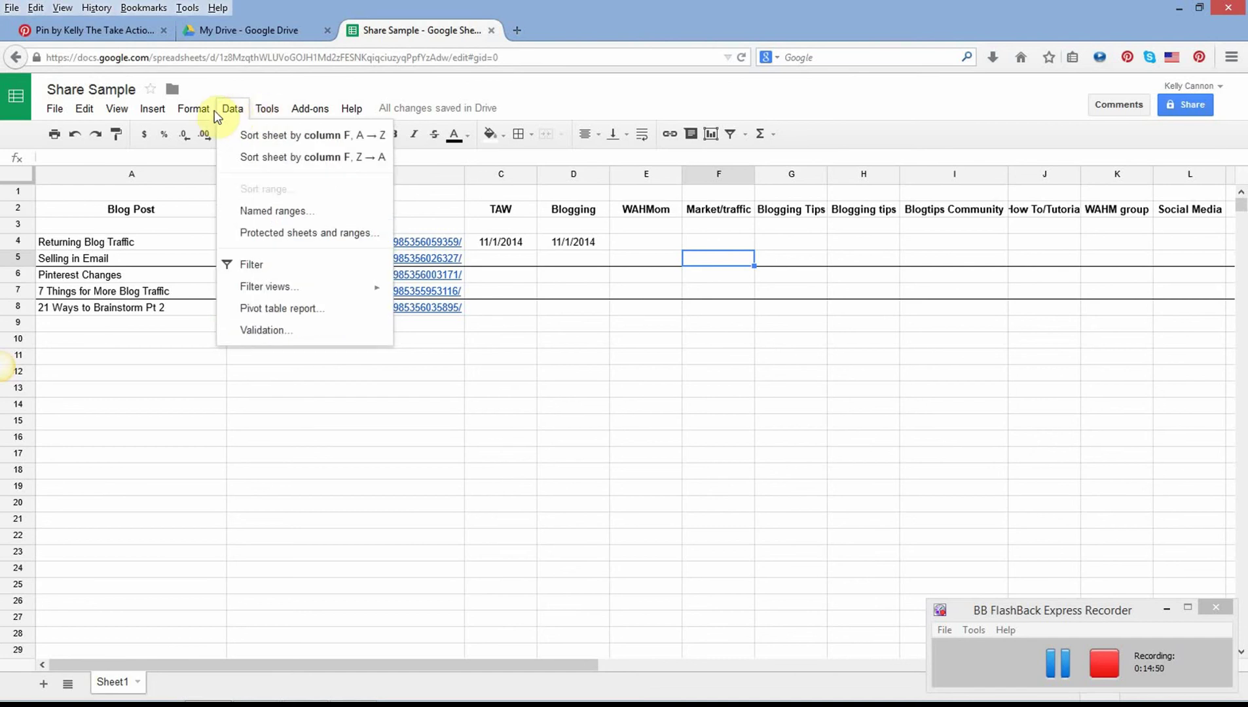
mouse_move(157, 116)
mouse_move(129, 119)
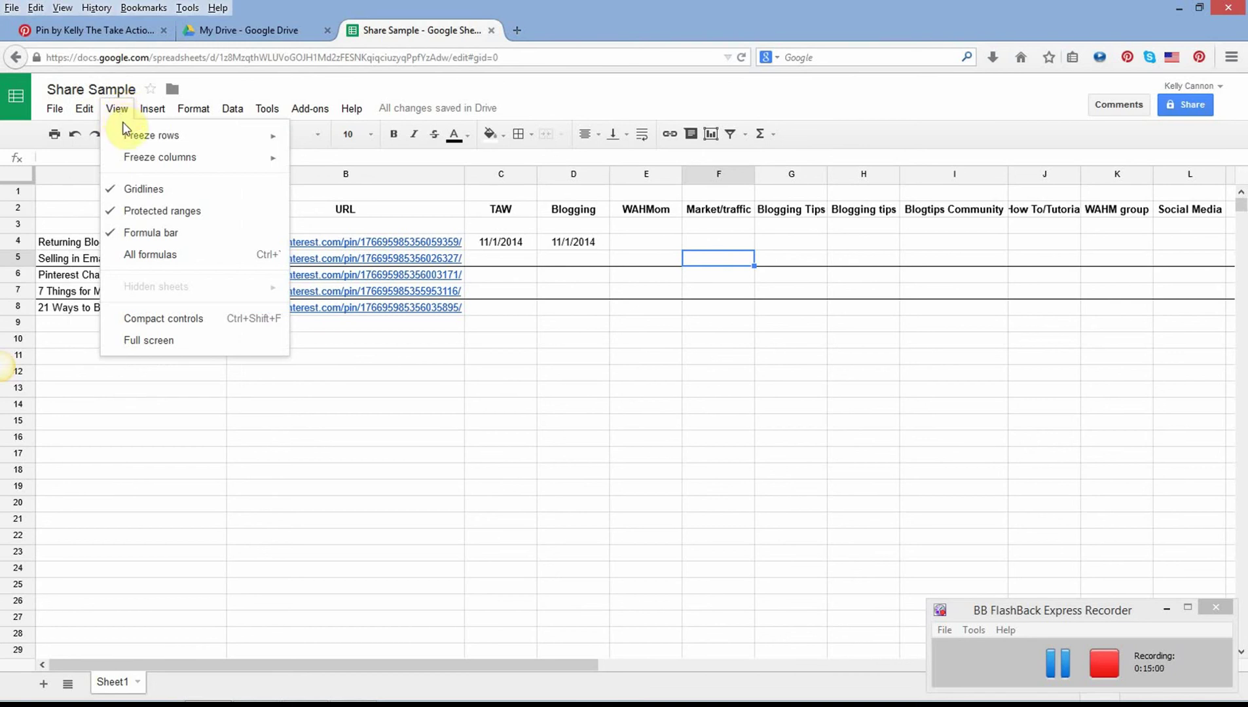
mouse_move(131, 158)
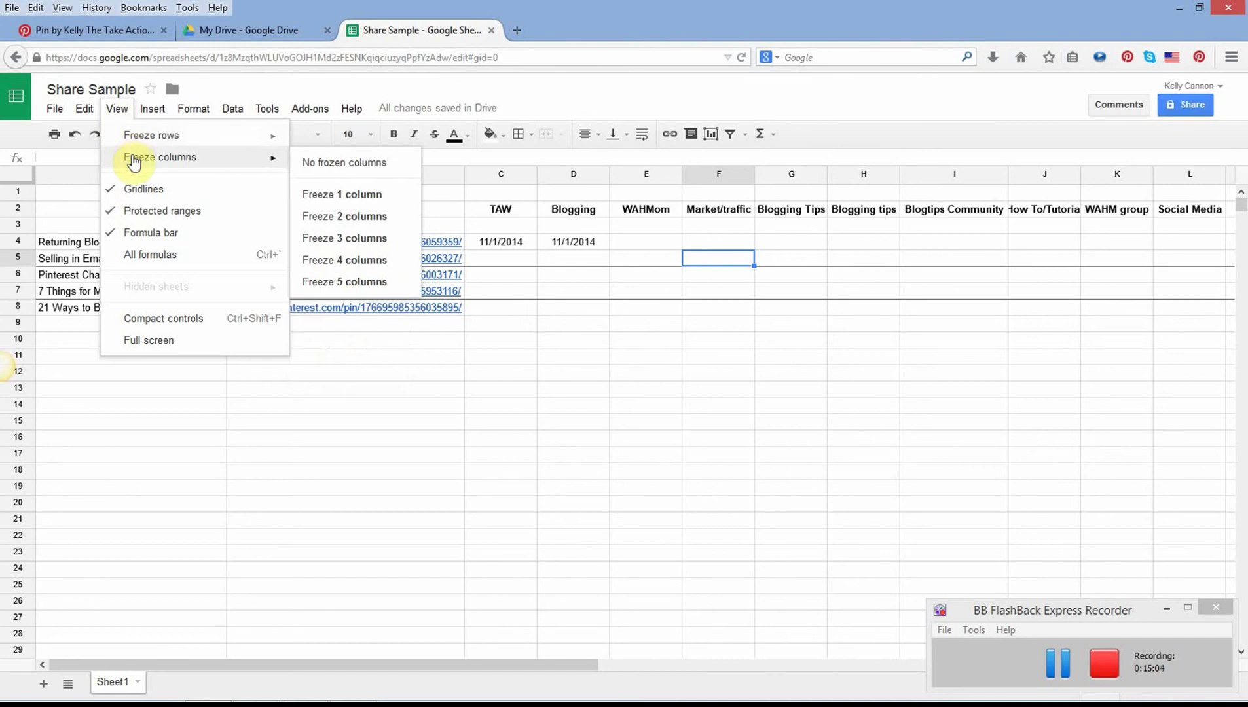
click(404, 384)
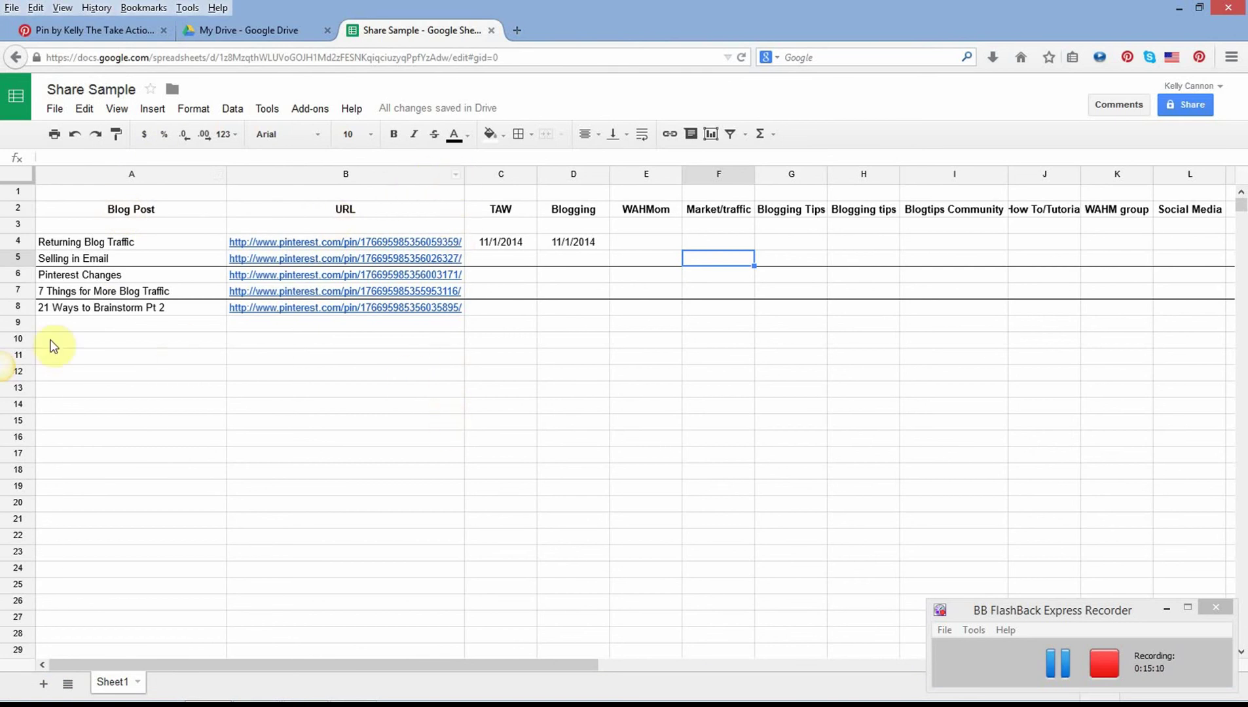
Freeze the first two columns, Blog Post and URL, and check that they stay in place while scrolling across the boards
drag(518, 664, 345, 669)
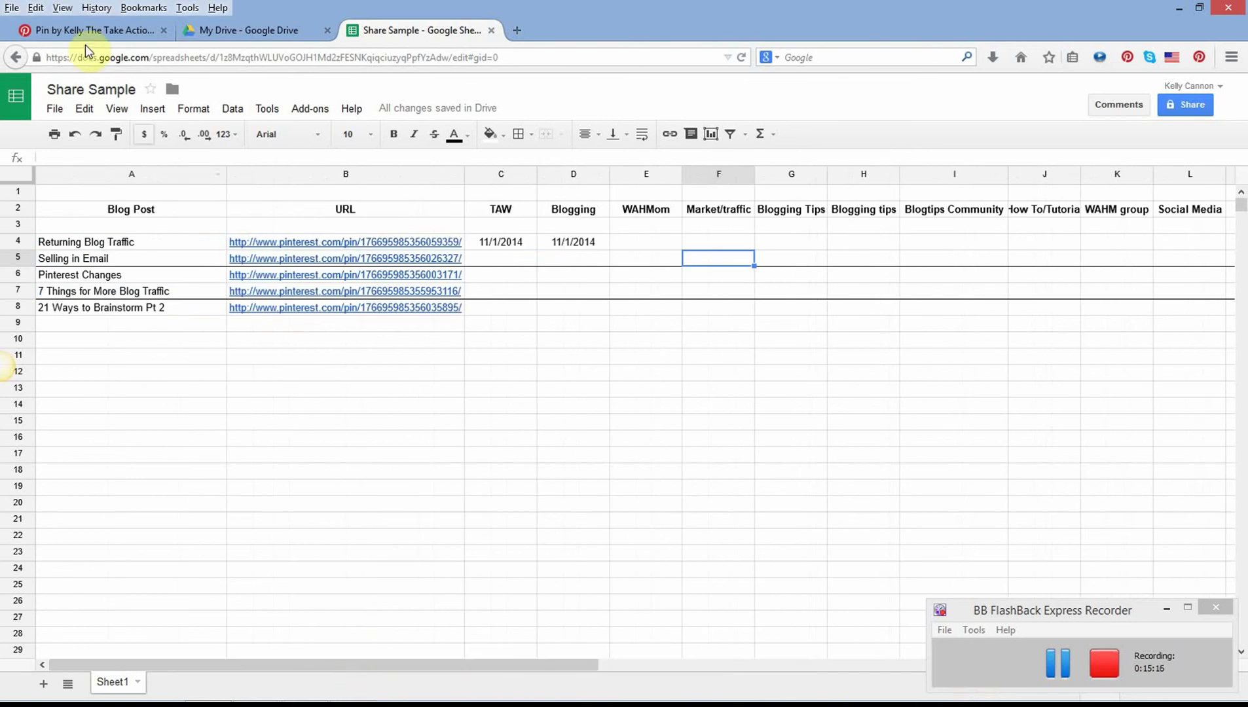
click(118, 109)
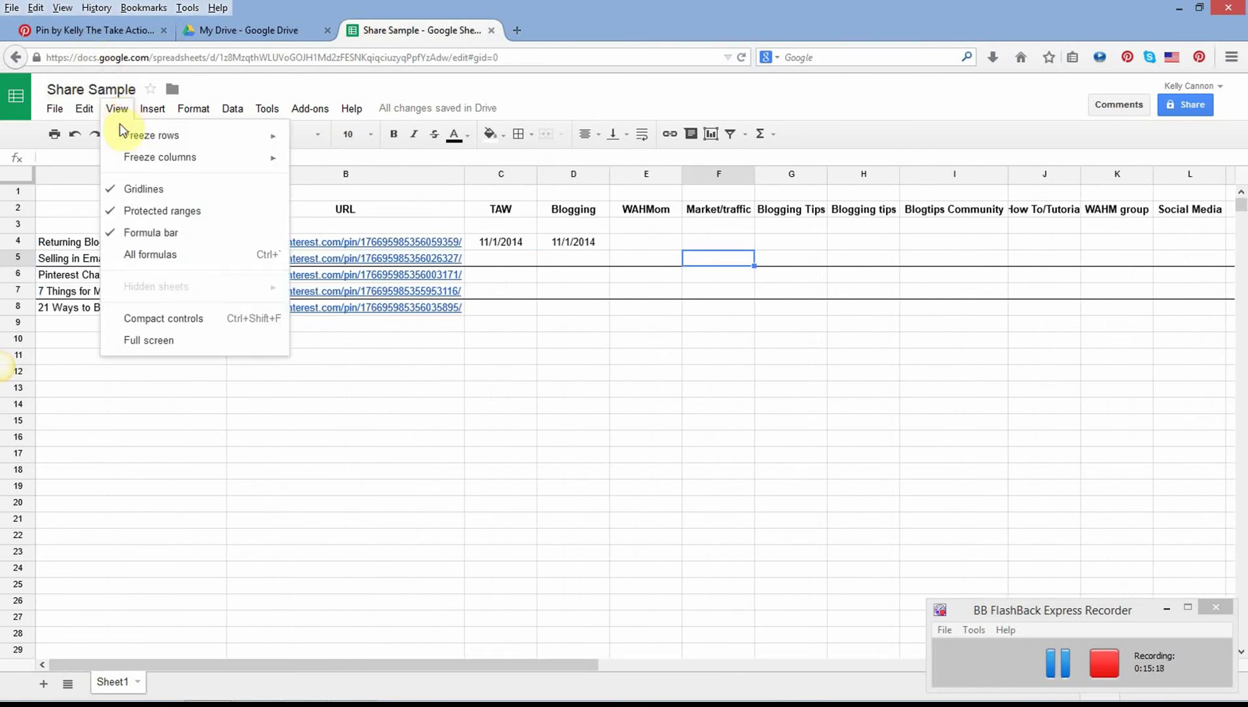
mouse_move(126, 160)
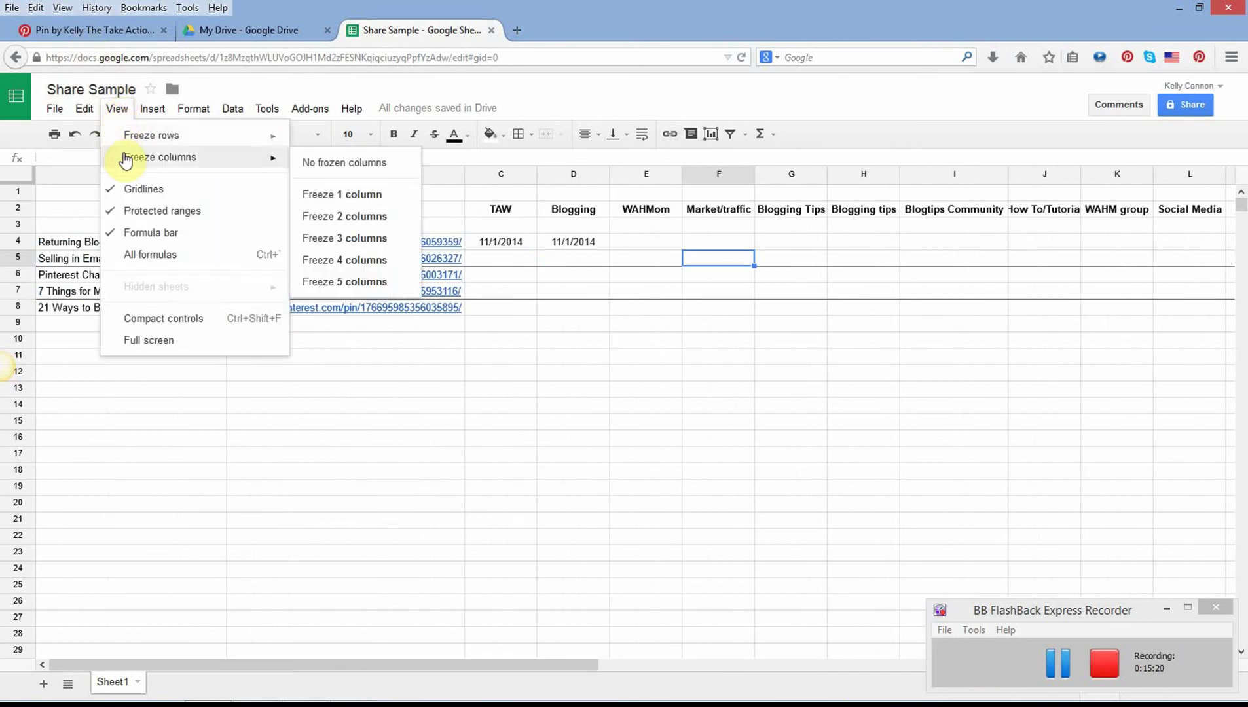
click(359, 225)
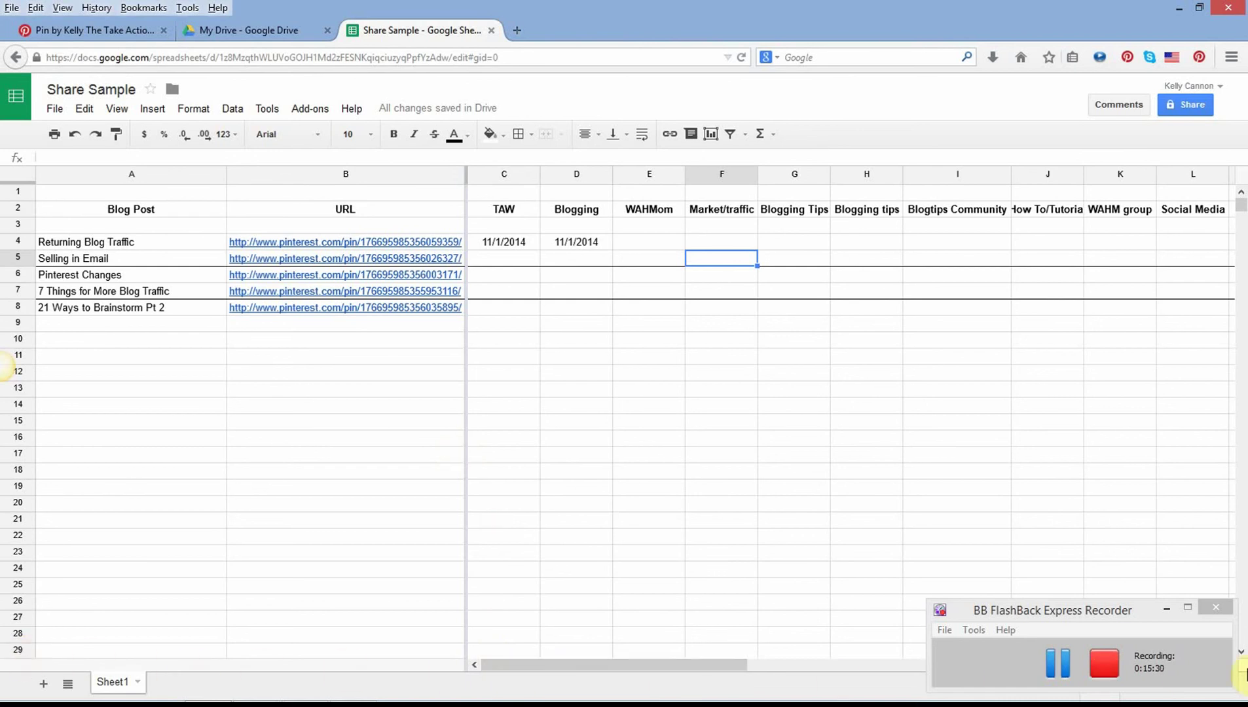
drag(504, 665, 428, 662)
Freeze the top two rows so the header row of board names stays in place, and check it by scrolling down
click(127, 110)
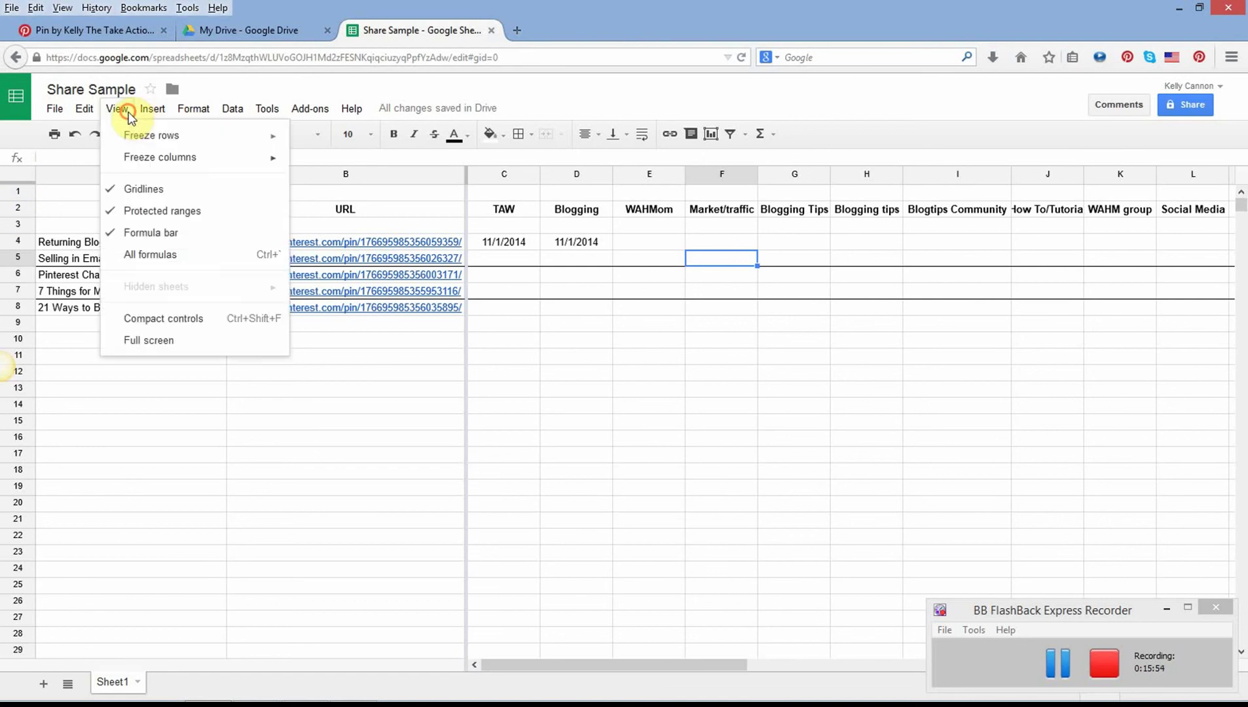
mouse_move(133, 139)
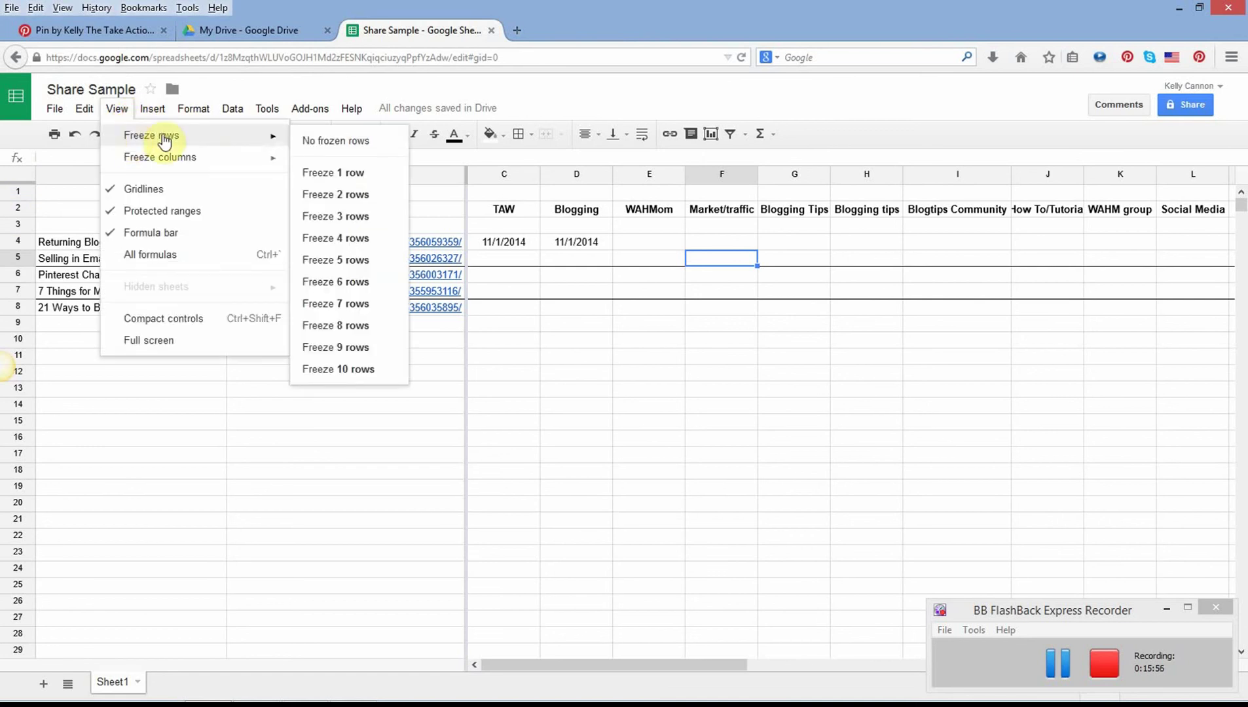
click(351, 195)
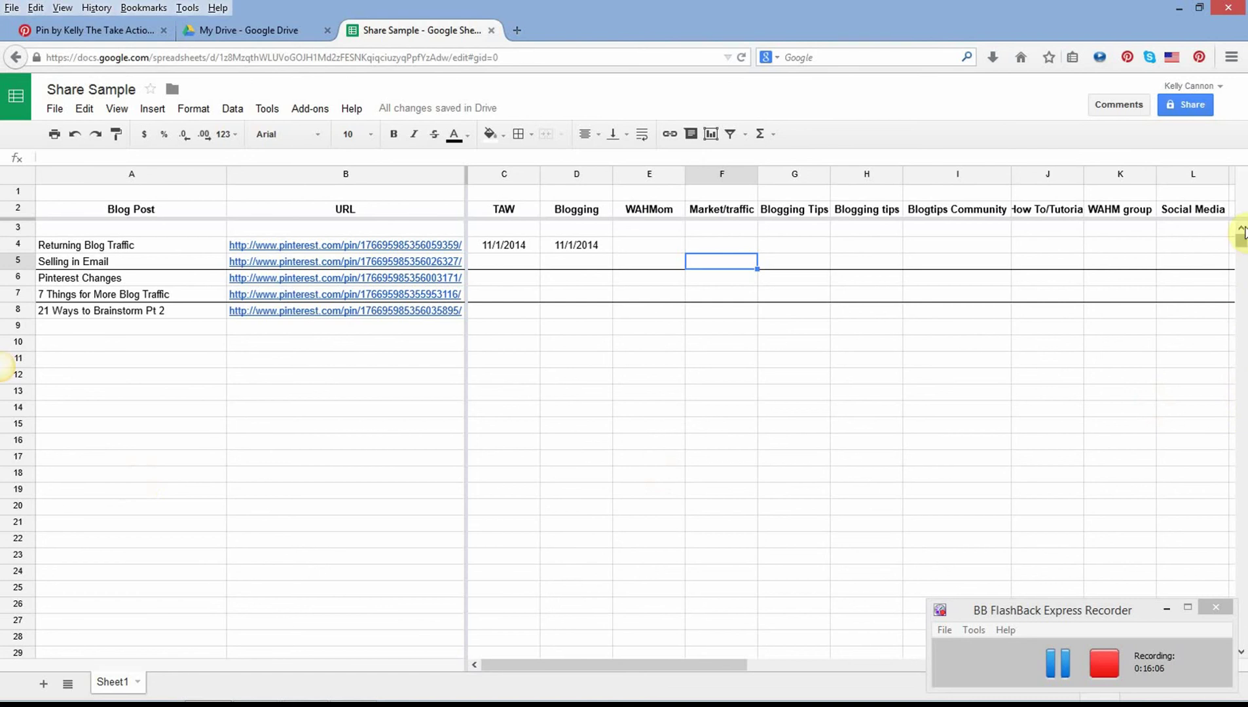
mouse_move(1243, 252)
mouse_down()
mouse_move(1243, 291)
mouse_move(1243, 240)
mouse_up()
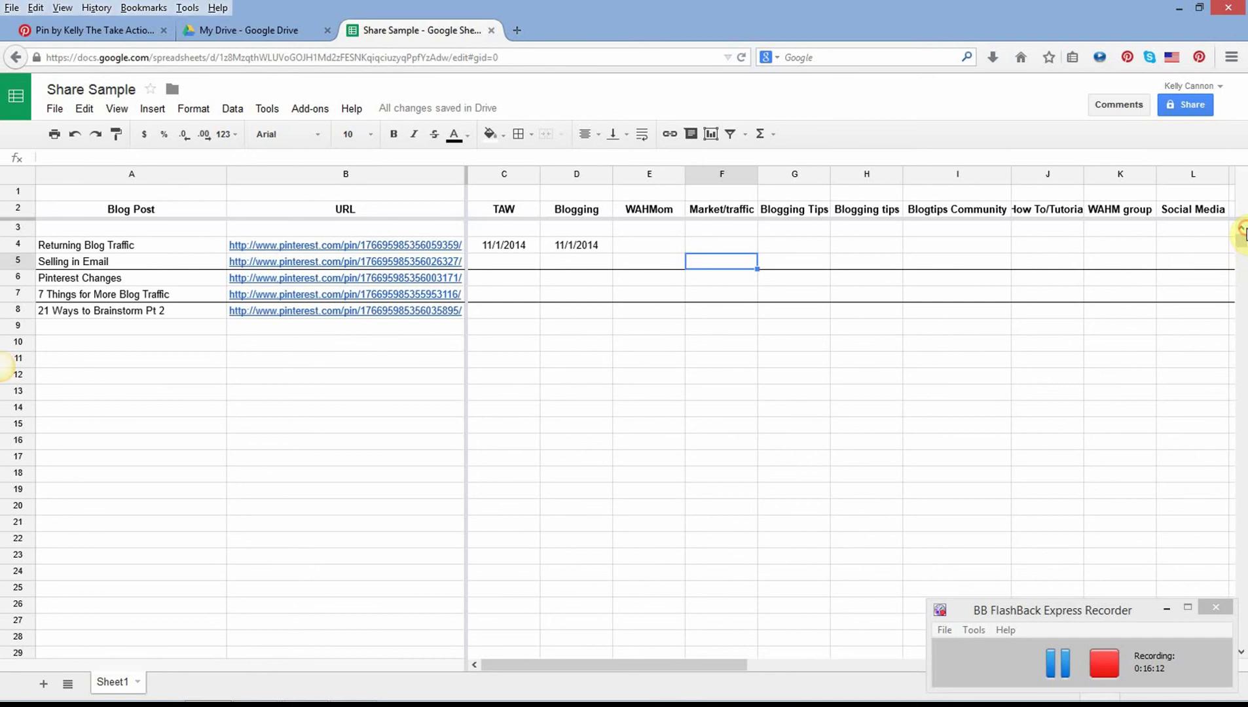